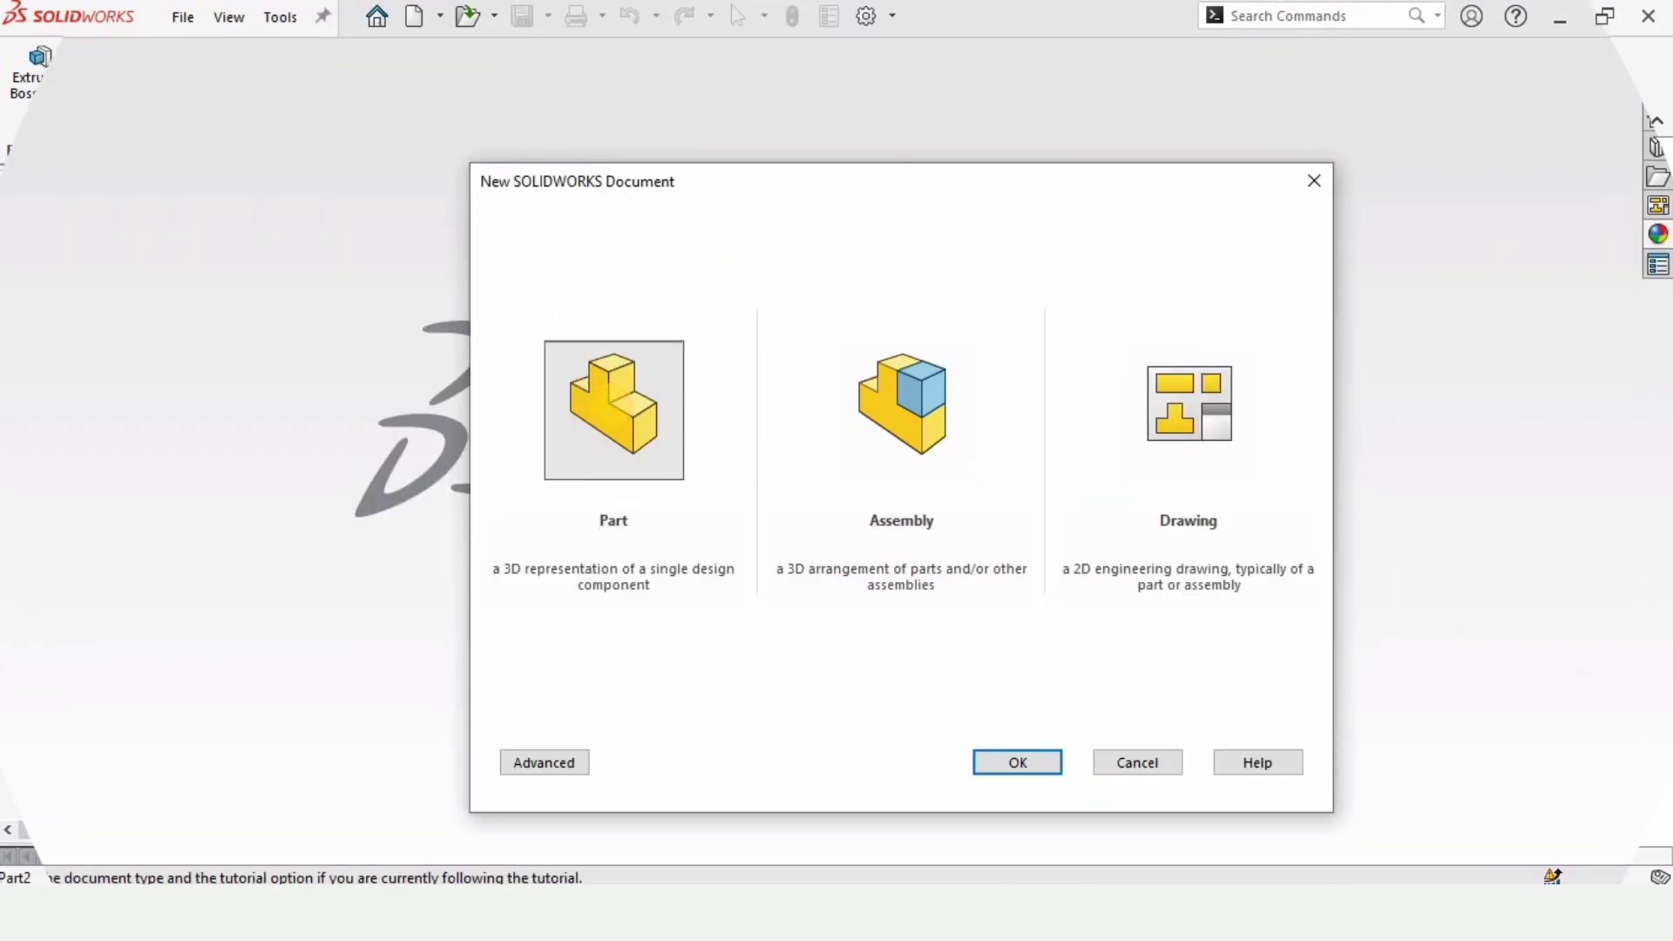
Step: Create a new part document with MMGS (millimeter, gram, second) units and the Plain White scene
click(1004, 765)
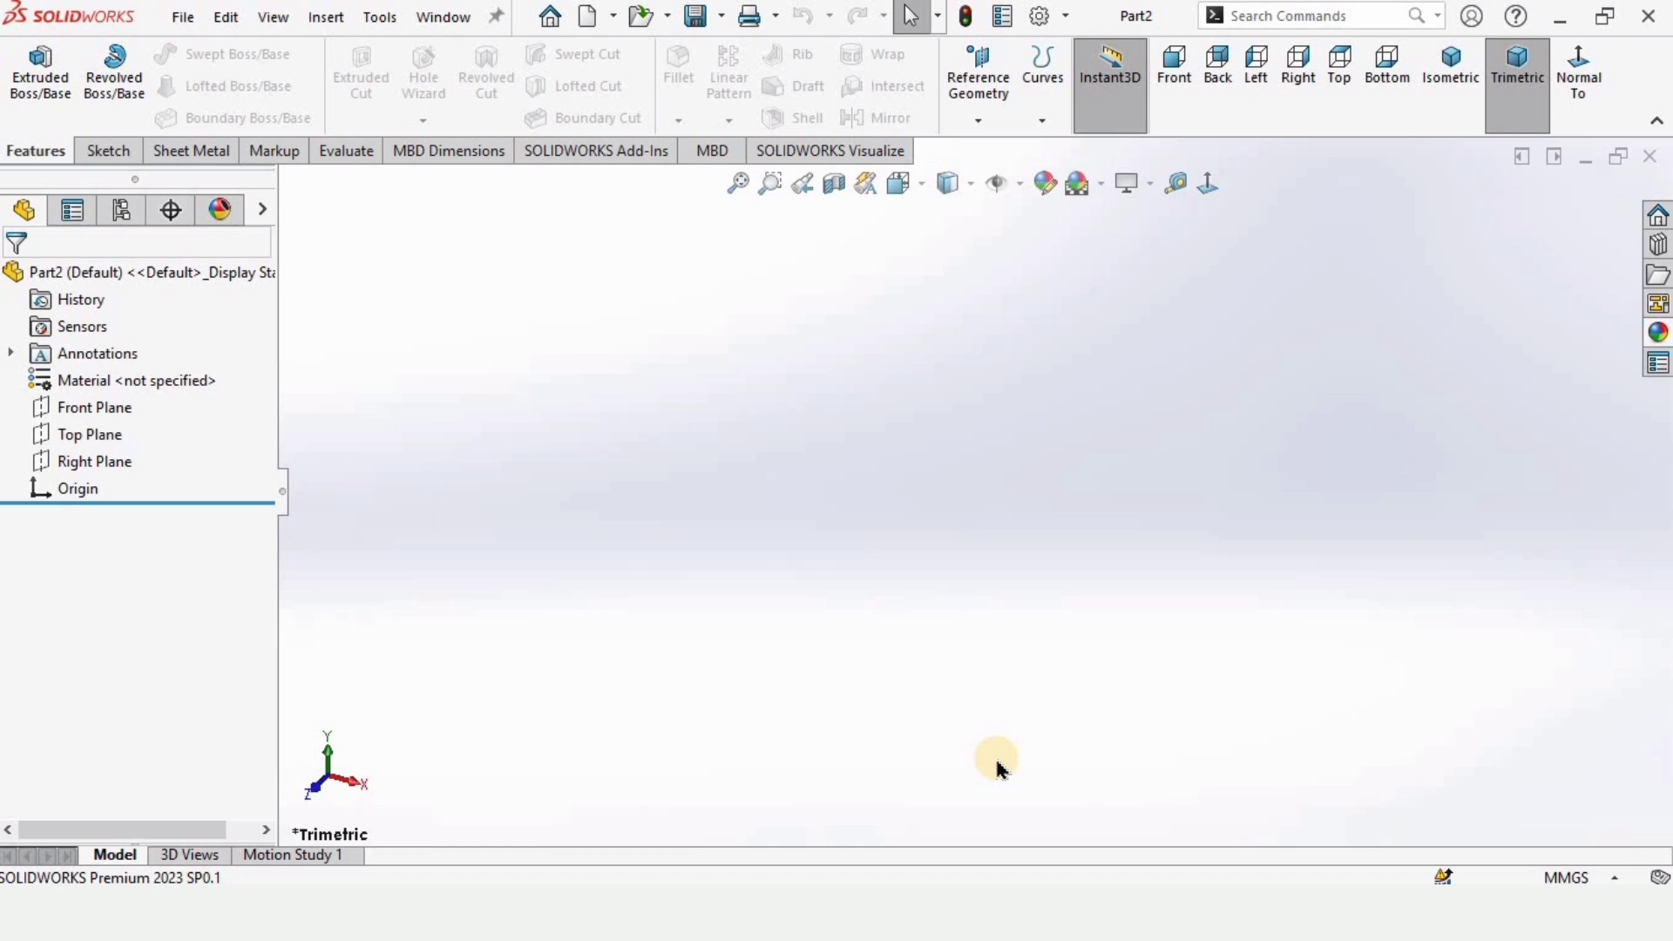
click(1620, 875)
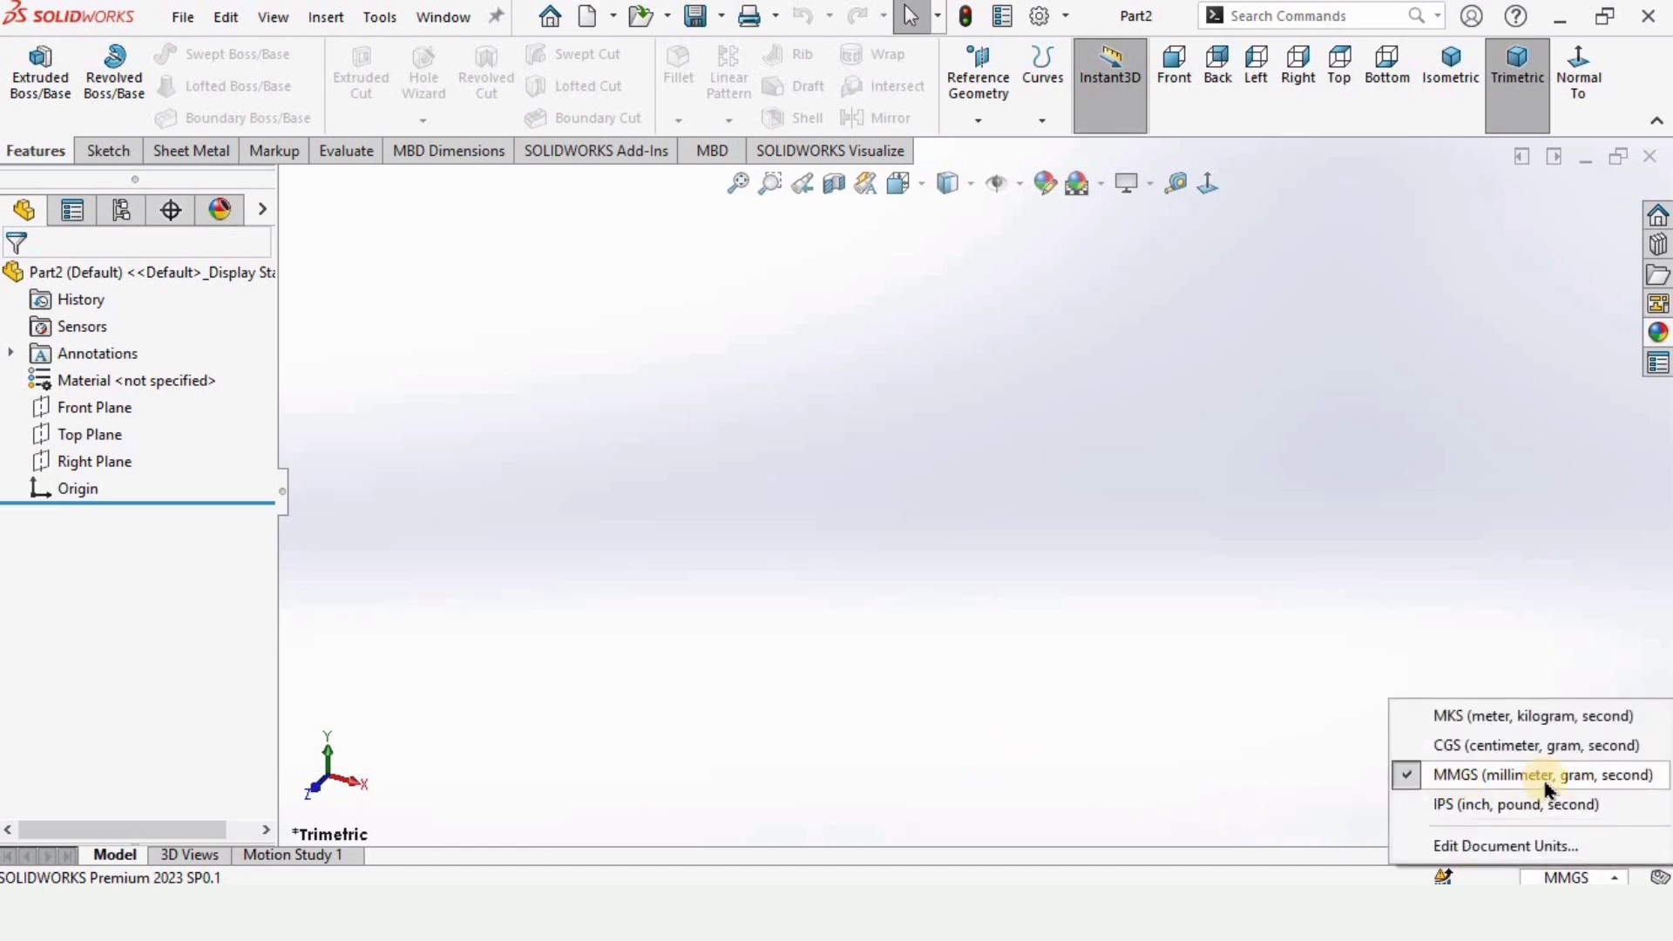
click(1440, 788)
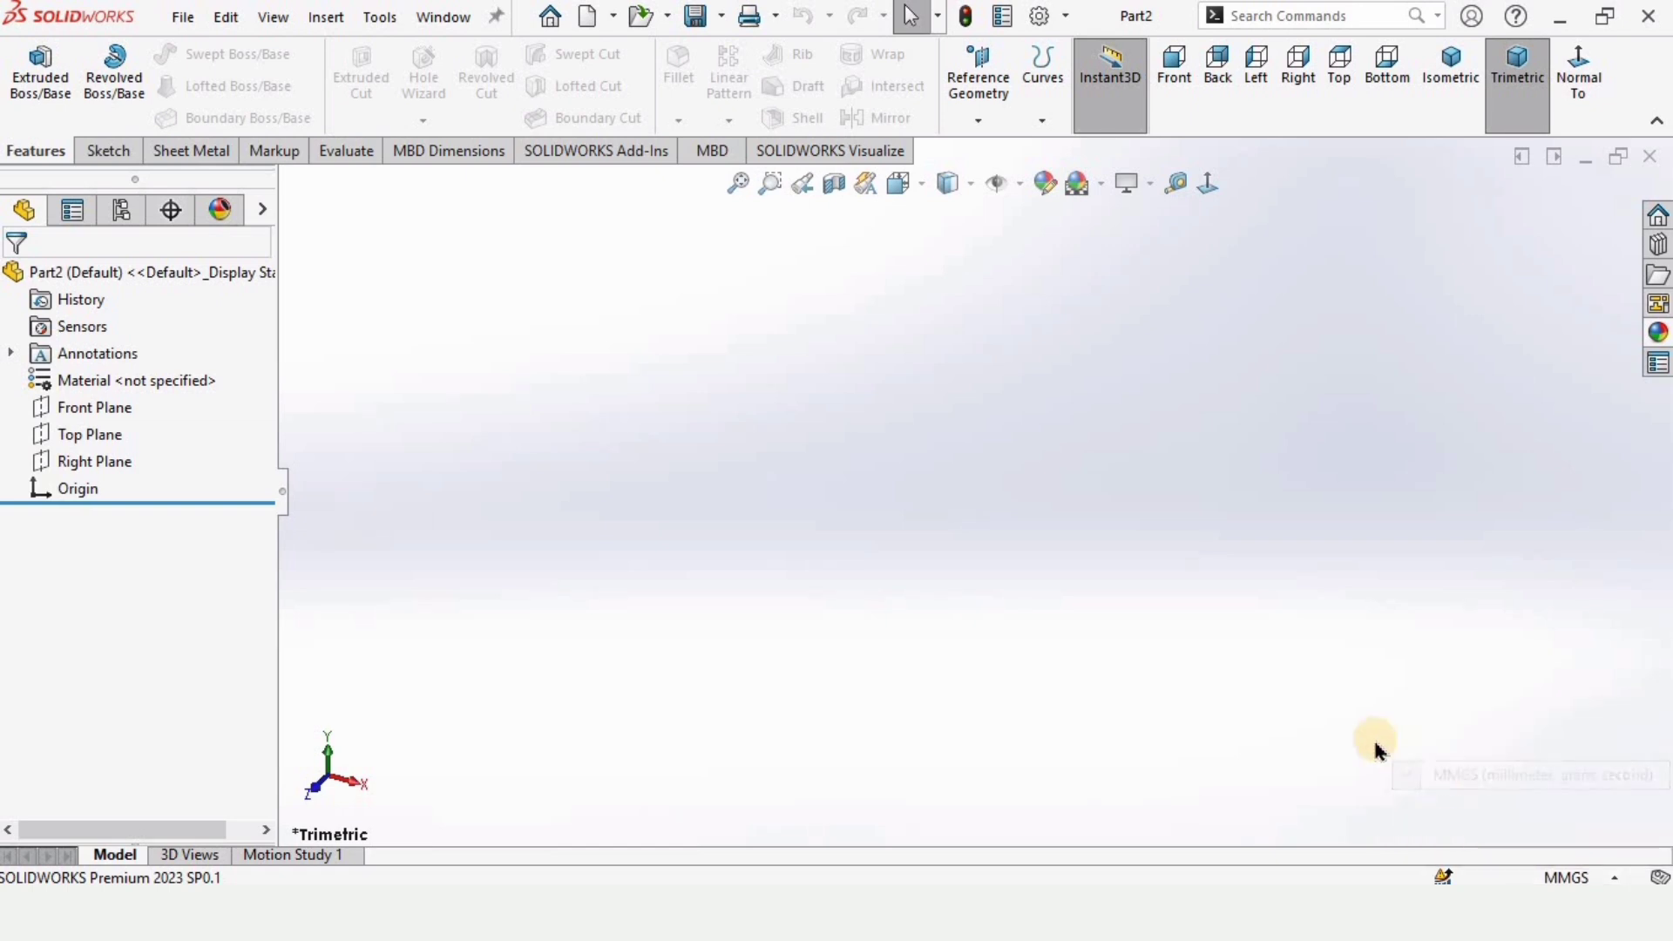
click(1101, 185)
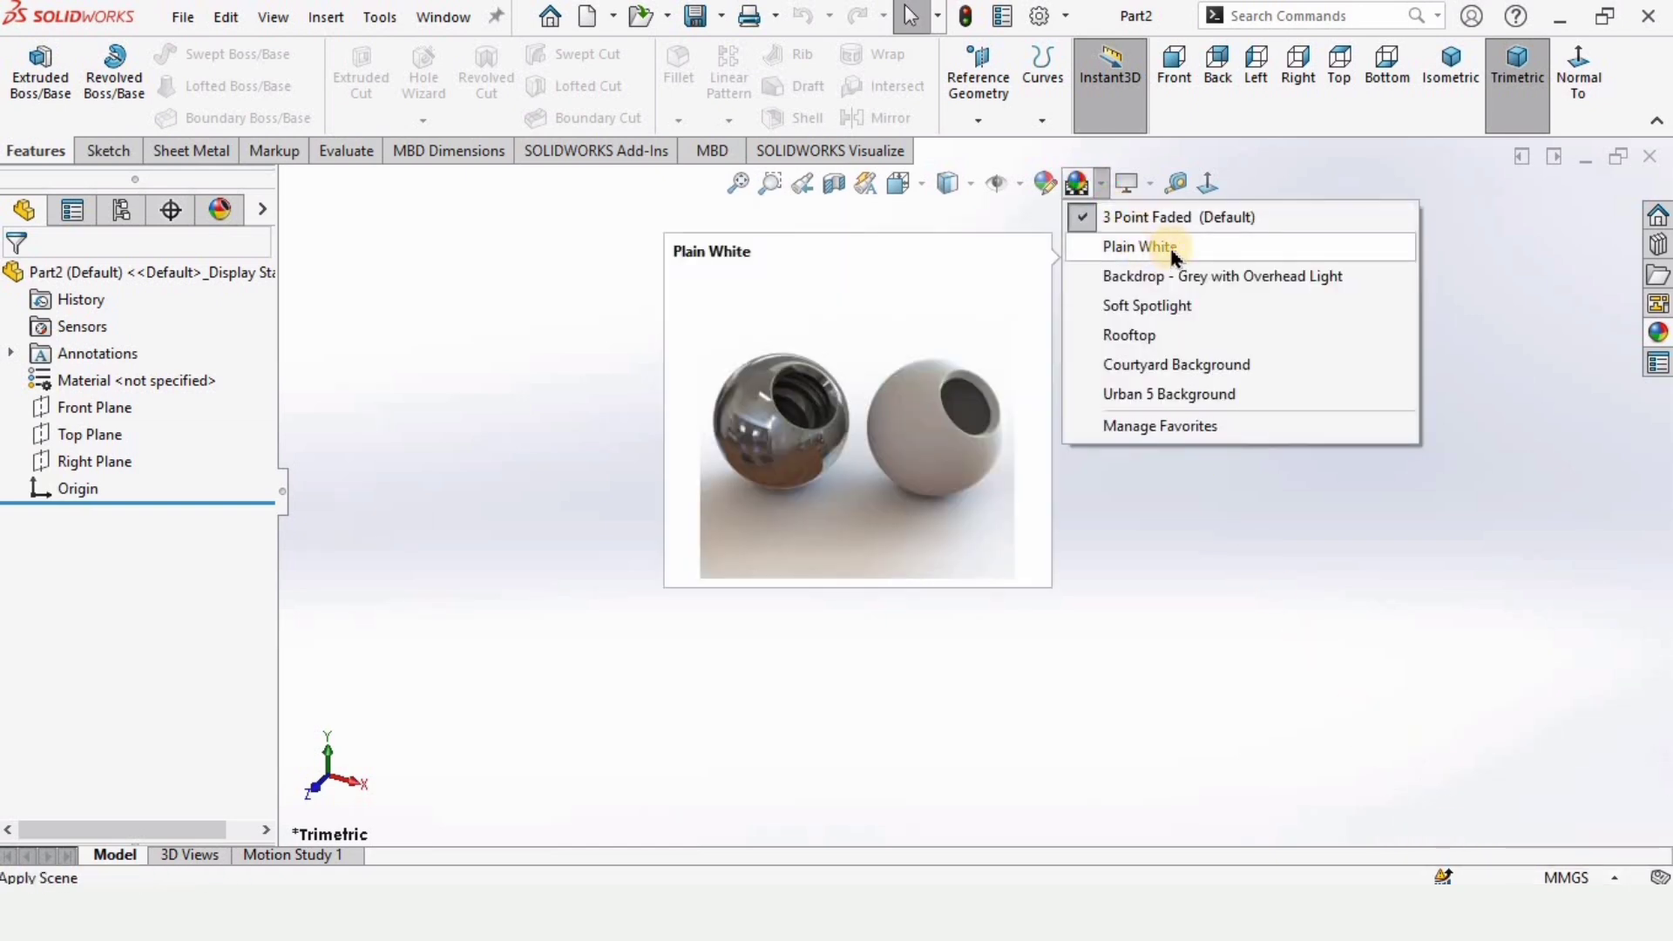
click(1174, 250)
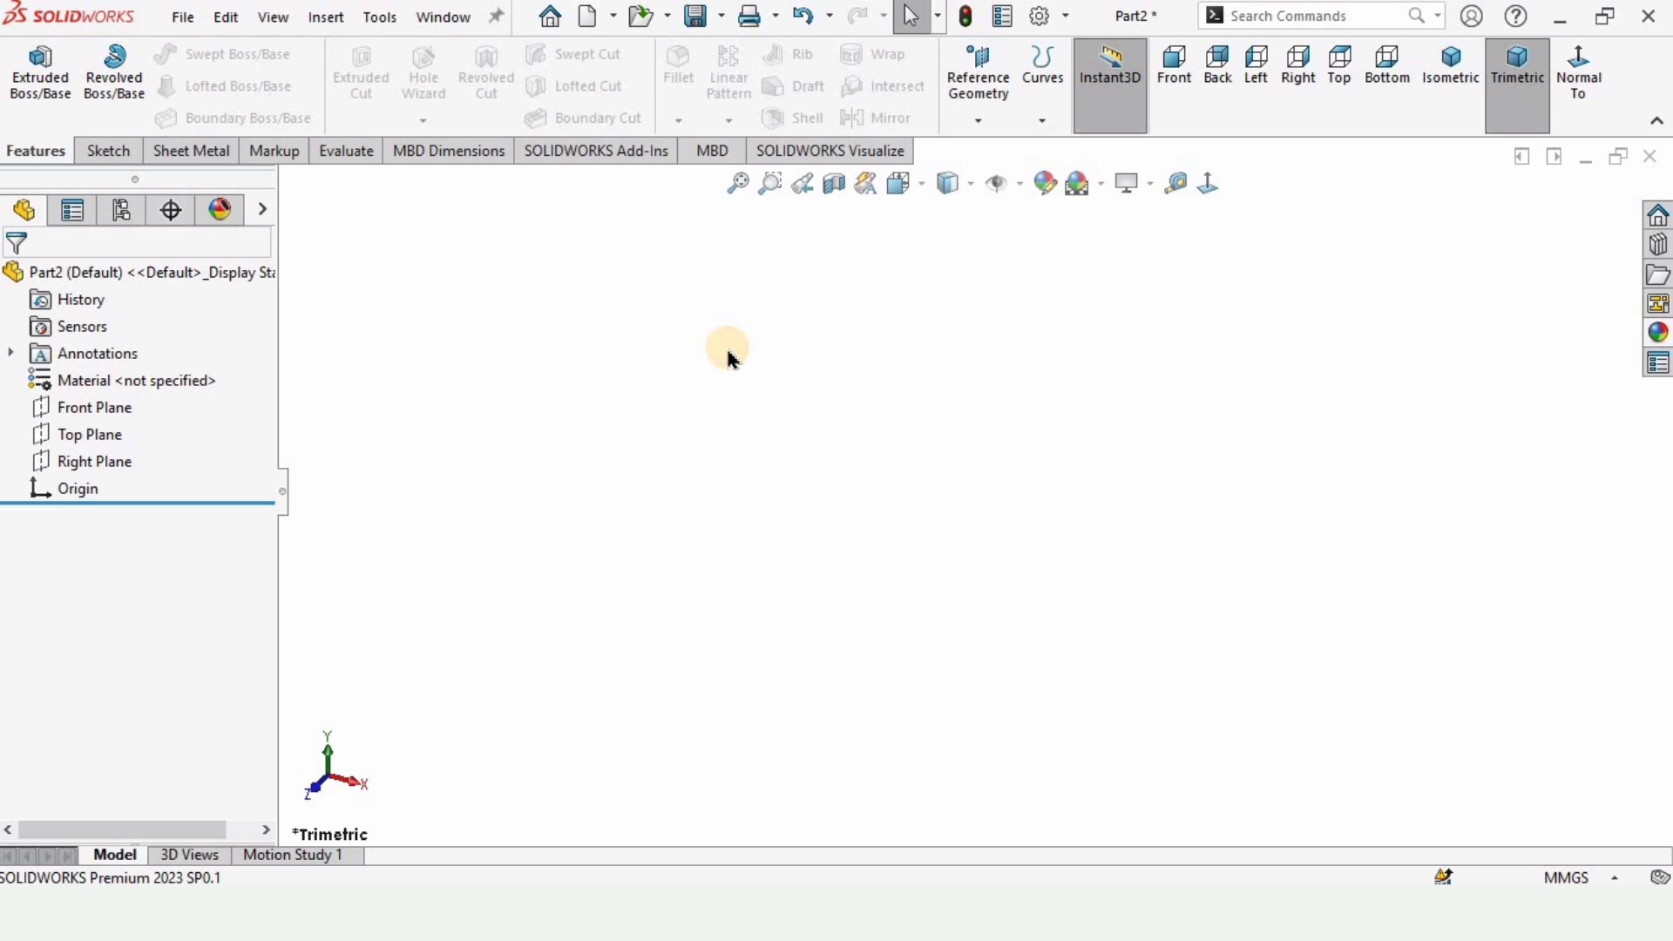
Step: Start a new sketch on the Right Plane
click(102, 412)
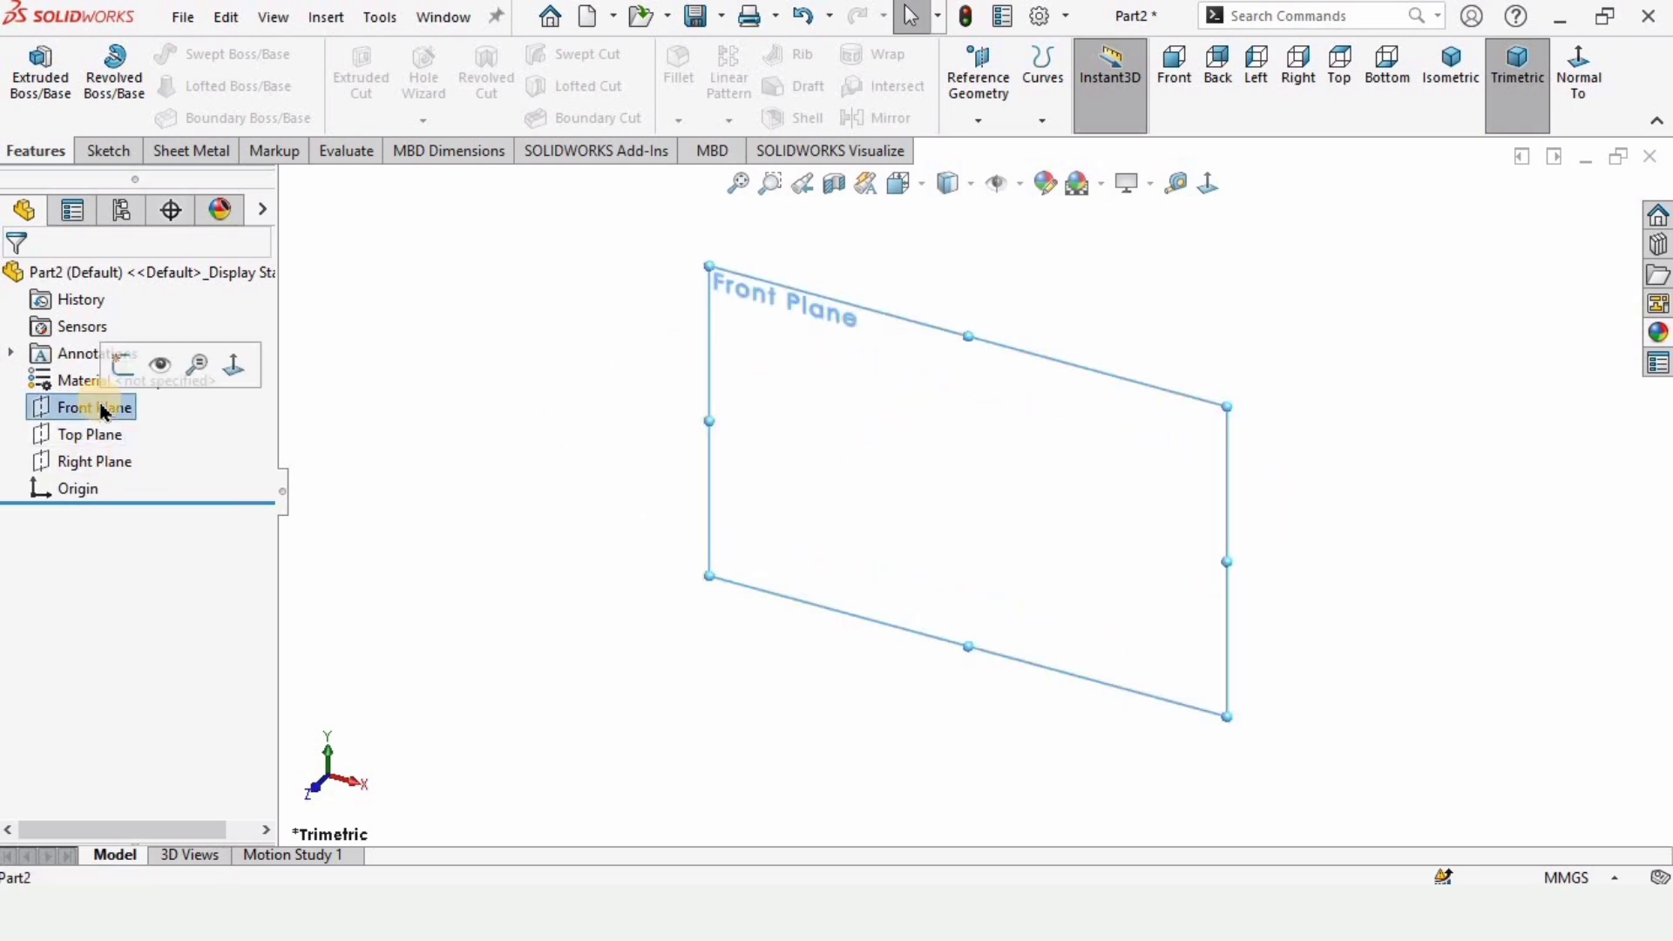
click(95, 436)
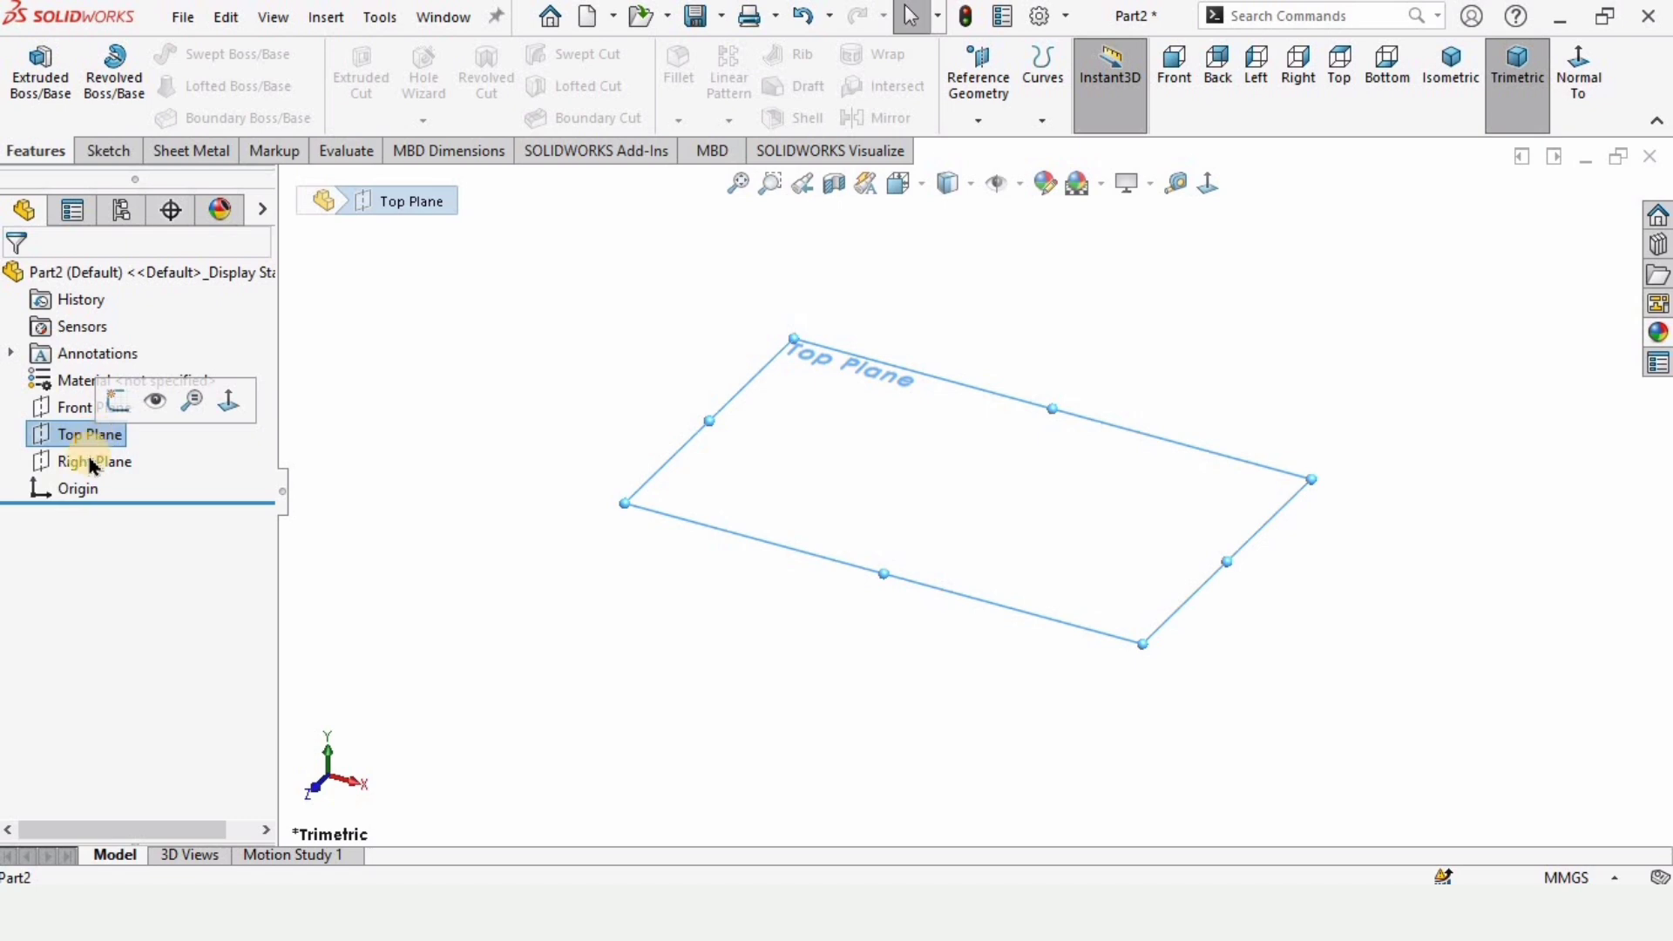
click(93, 468)
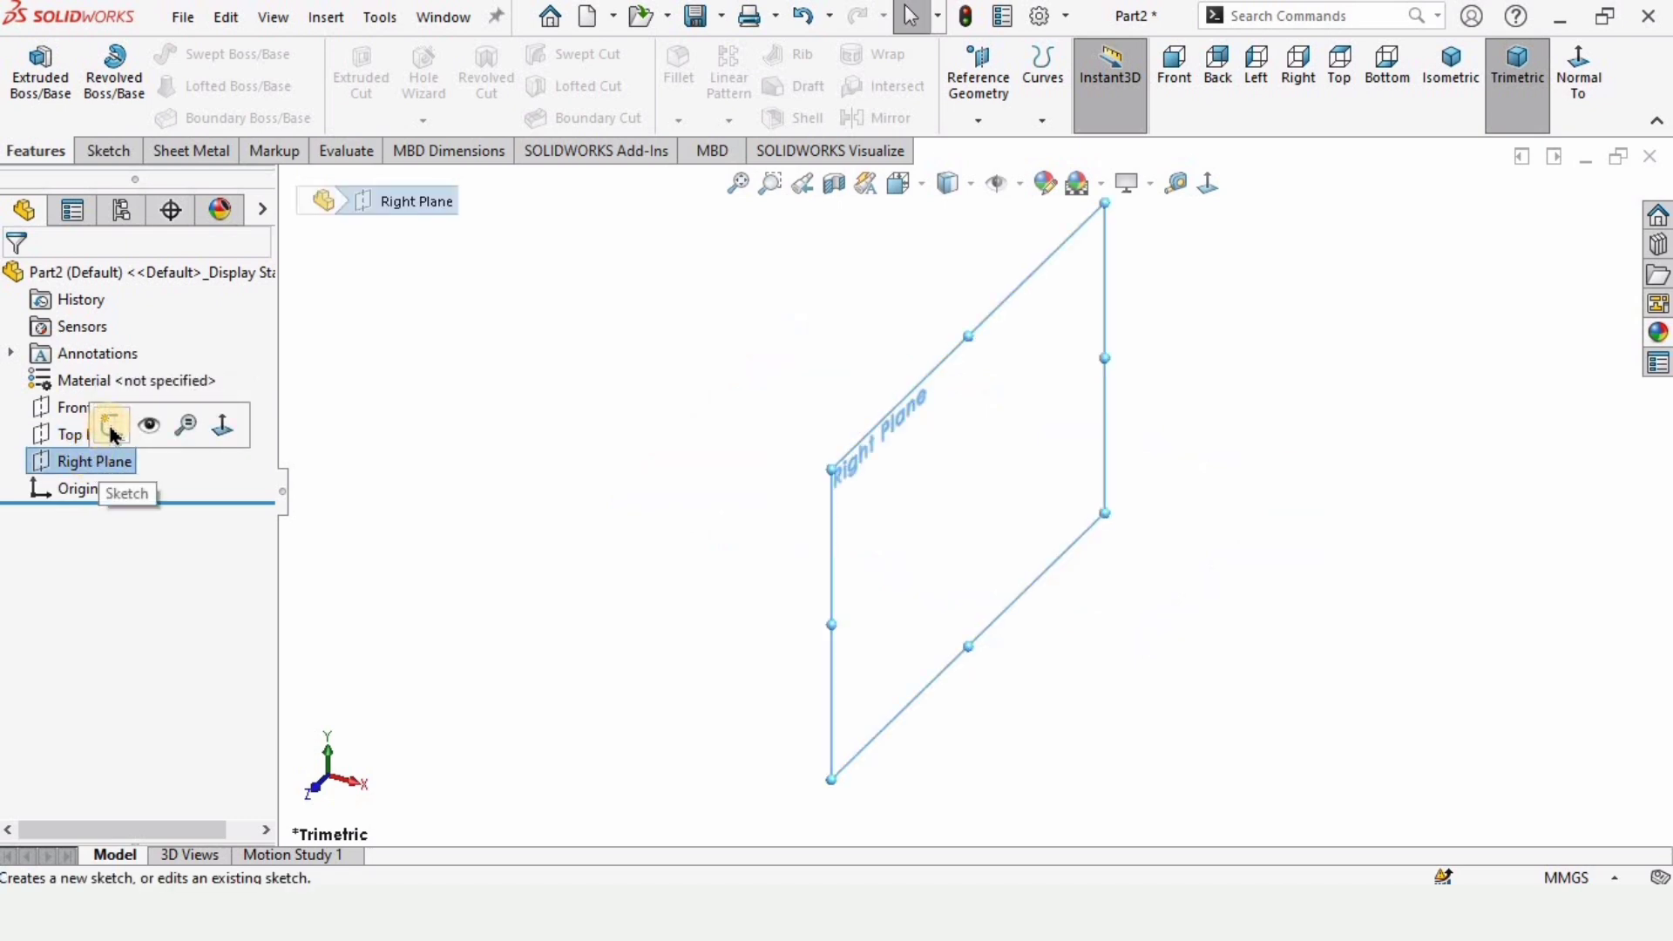
click(109, 426)
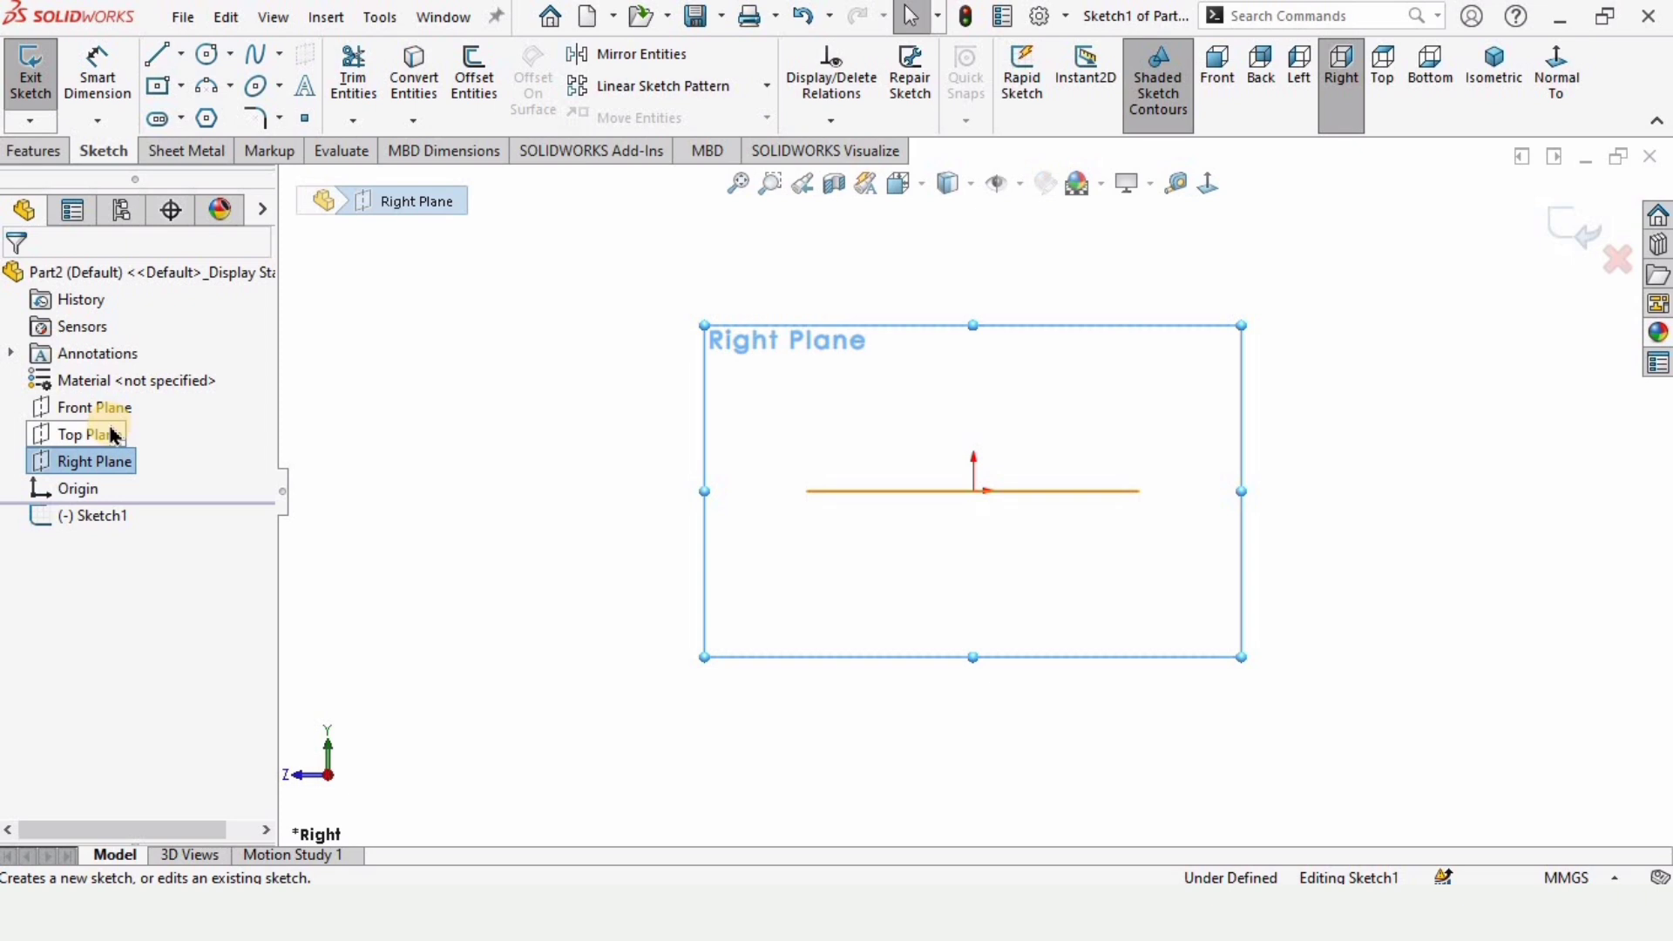
click(328, 422)
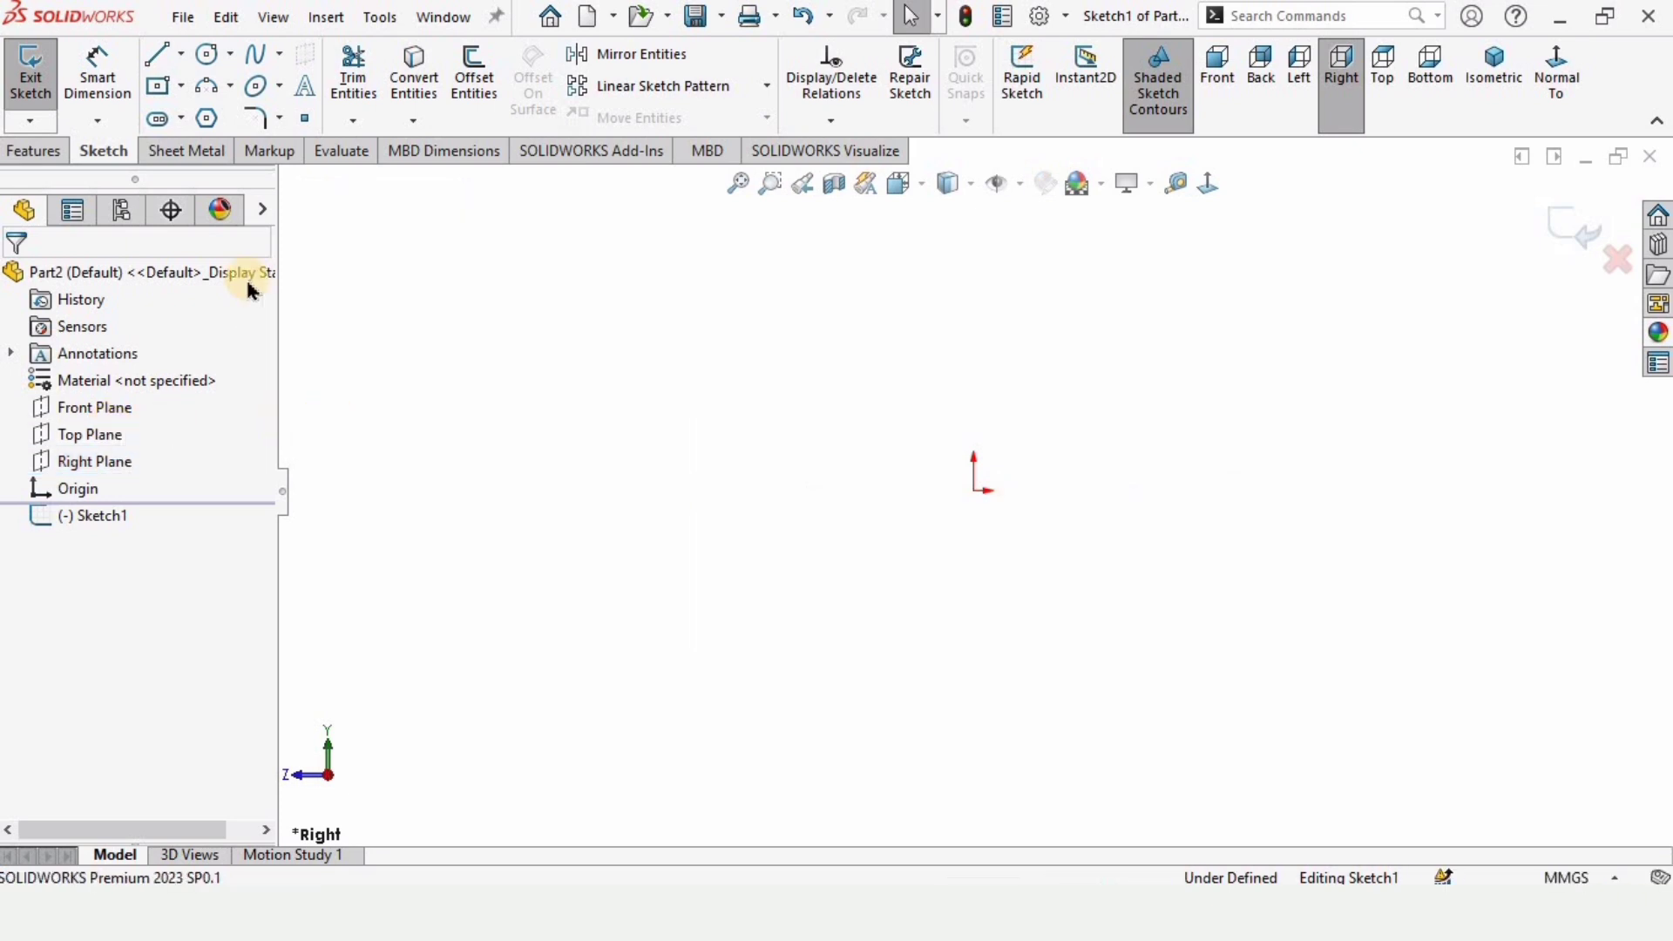
Step: Sketch a center rectangle about 191 mm wide, centred on the origin
click(182, 87)
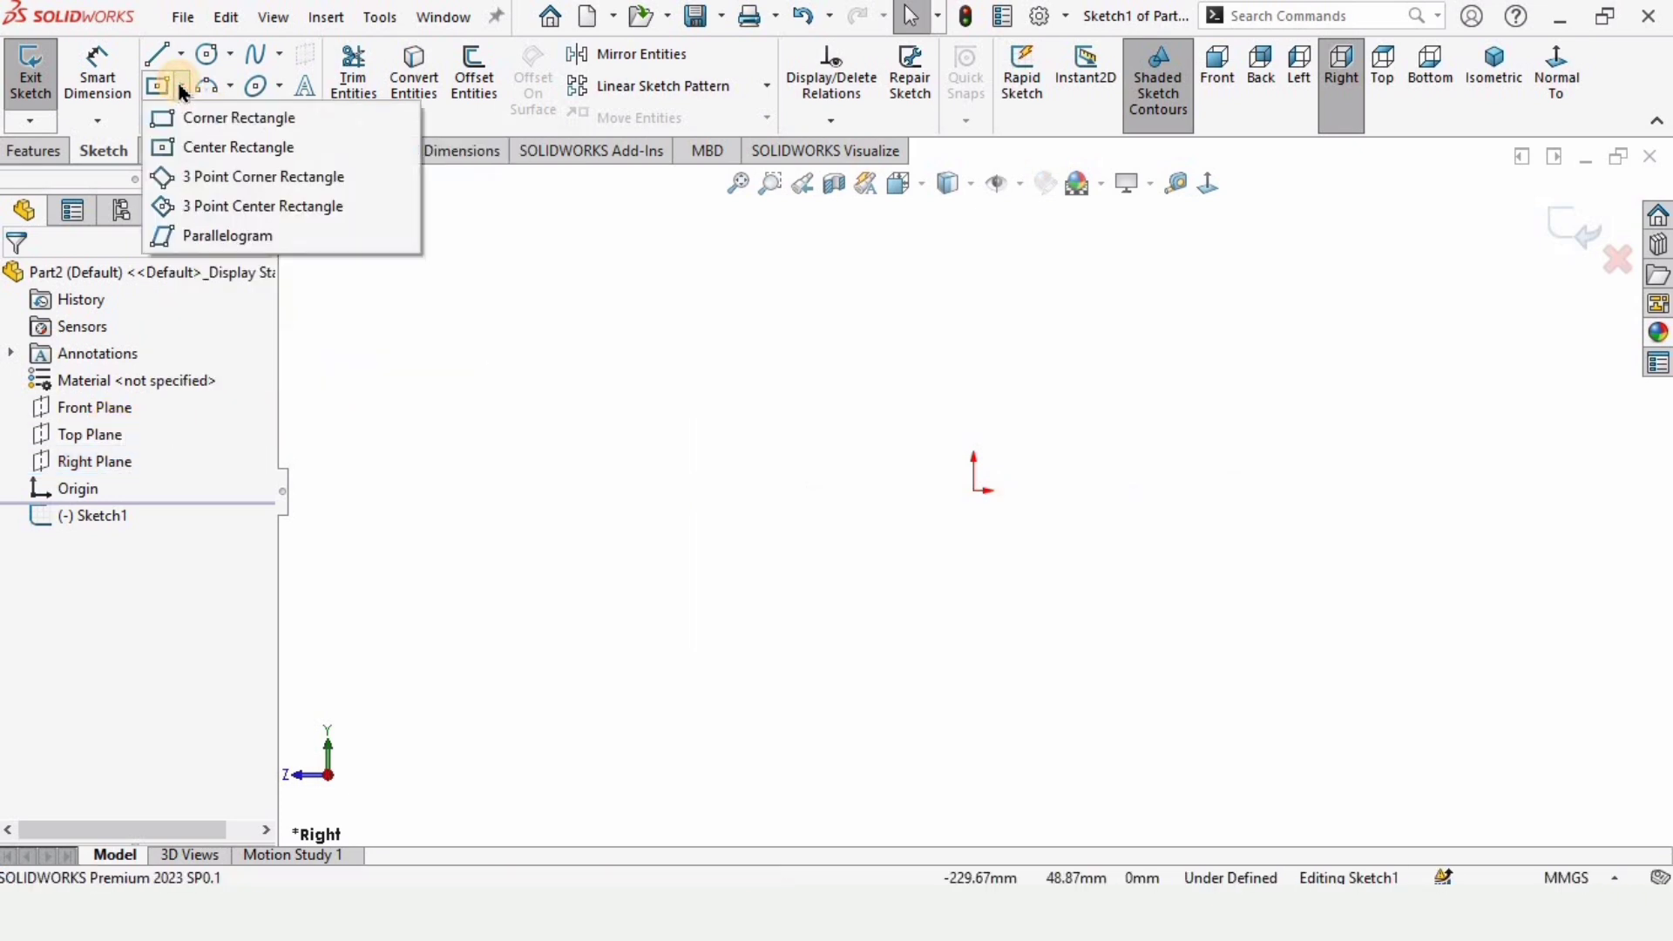
click(266, 148)
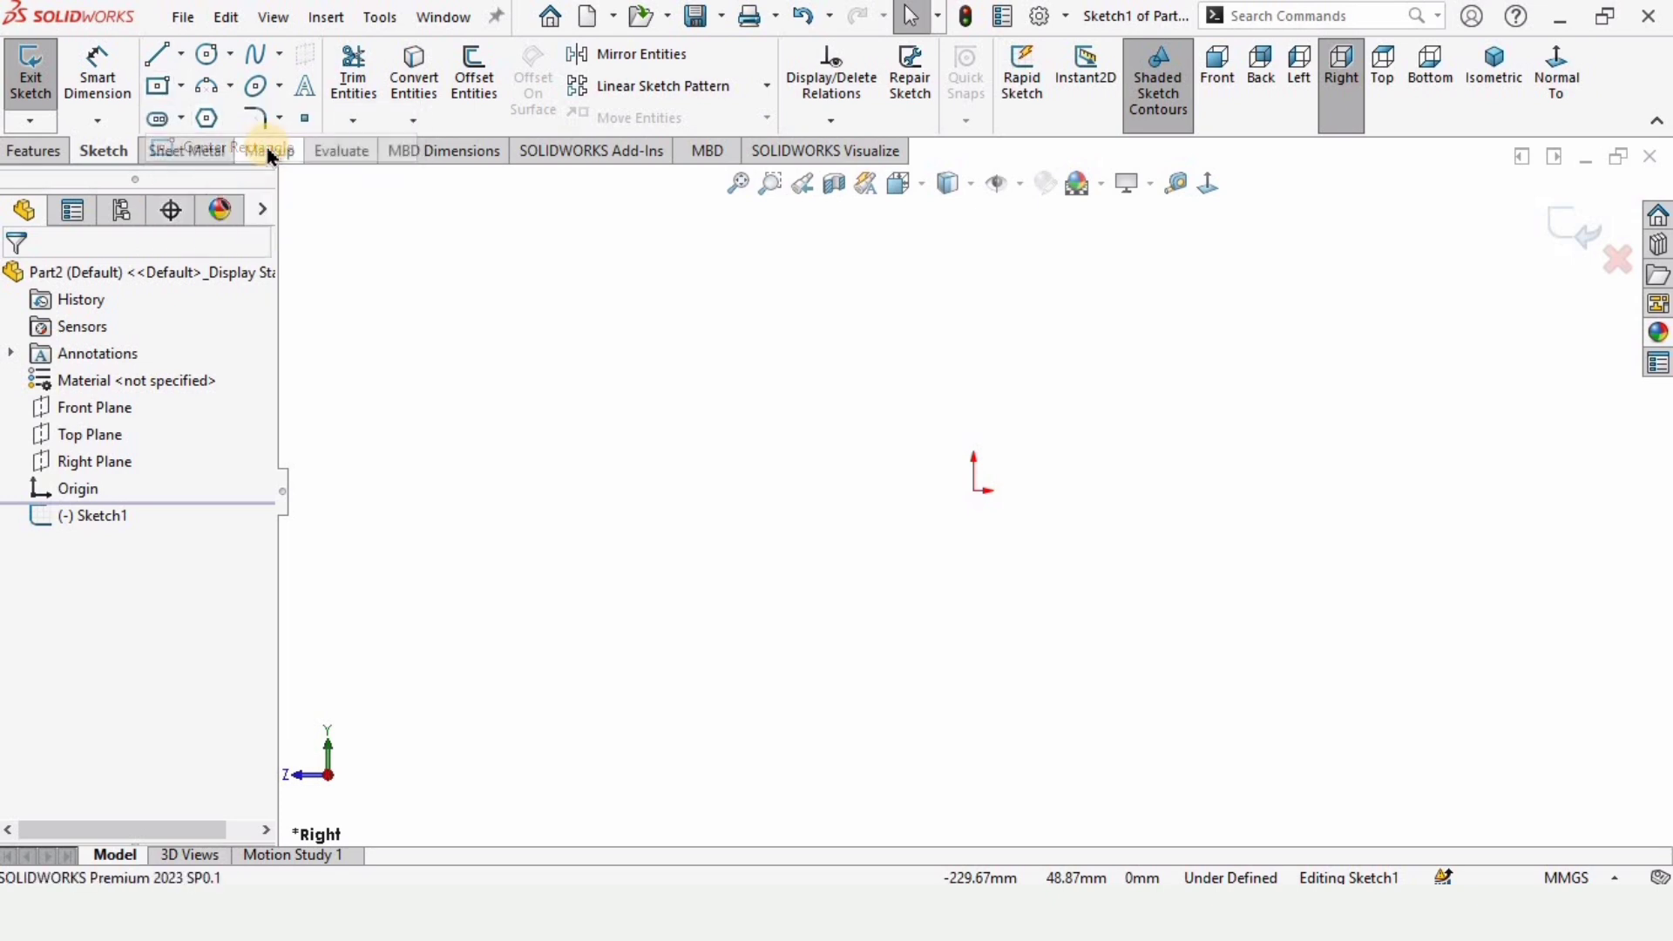
click(974, 490)
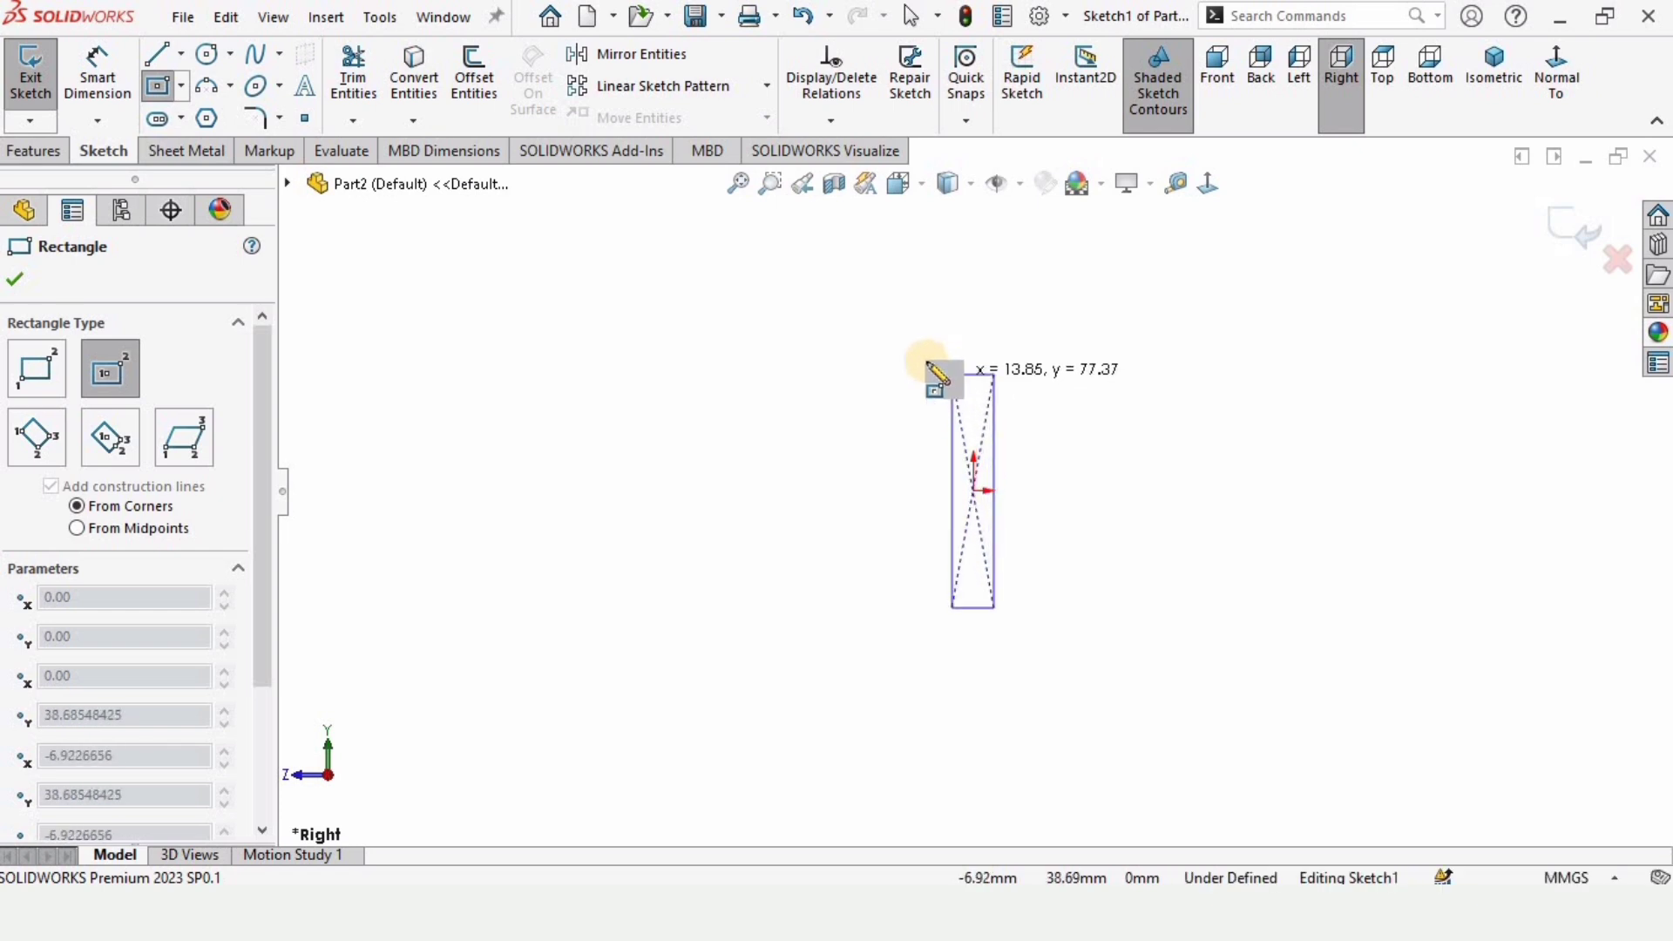
click(686, 301)
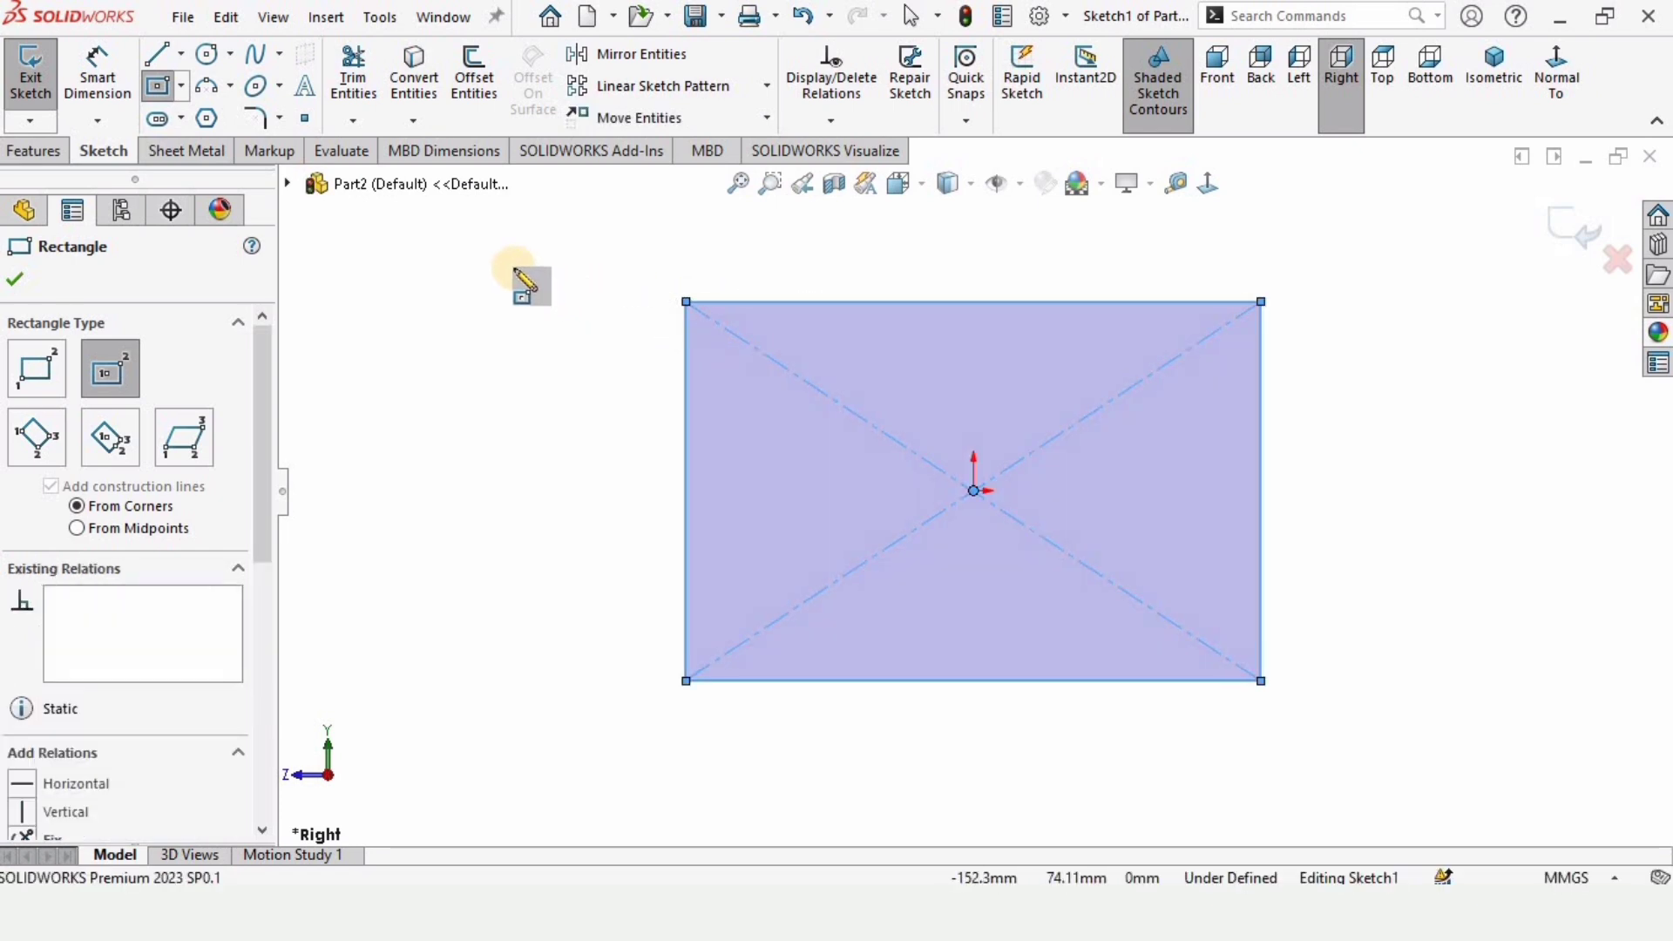
key(Escape)
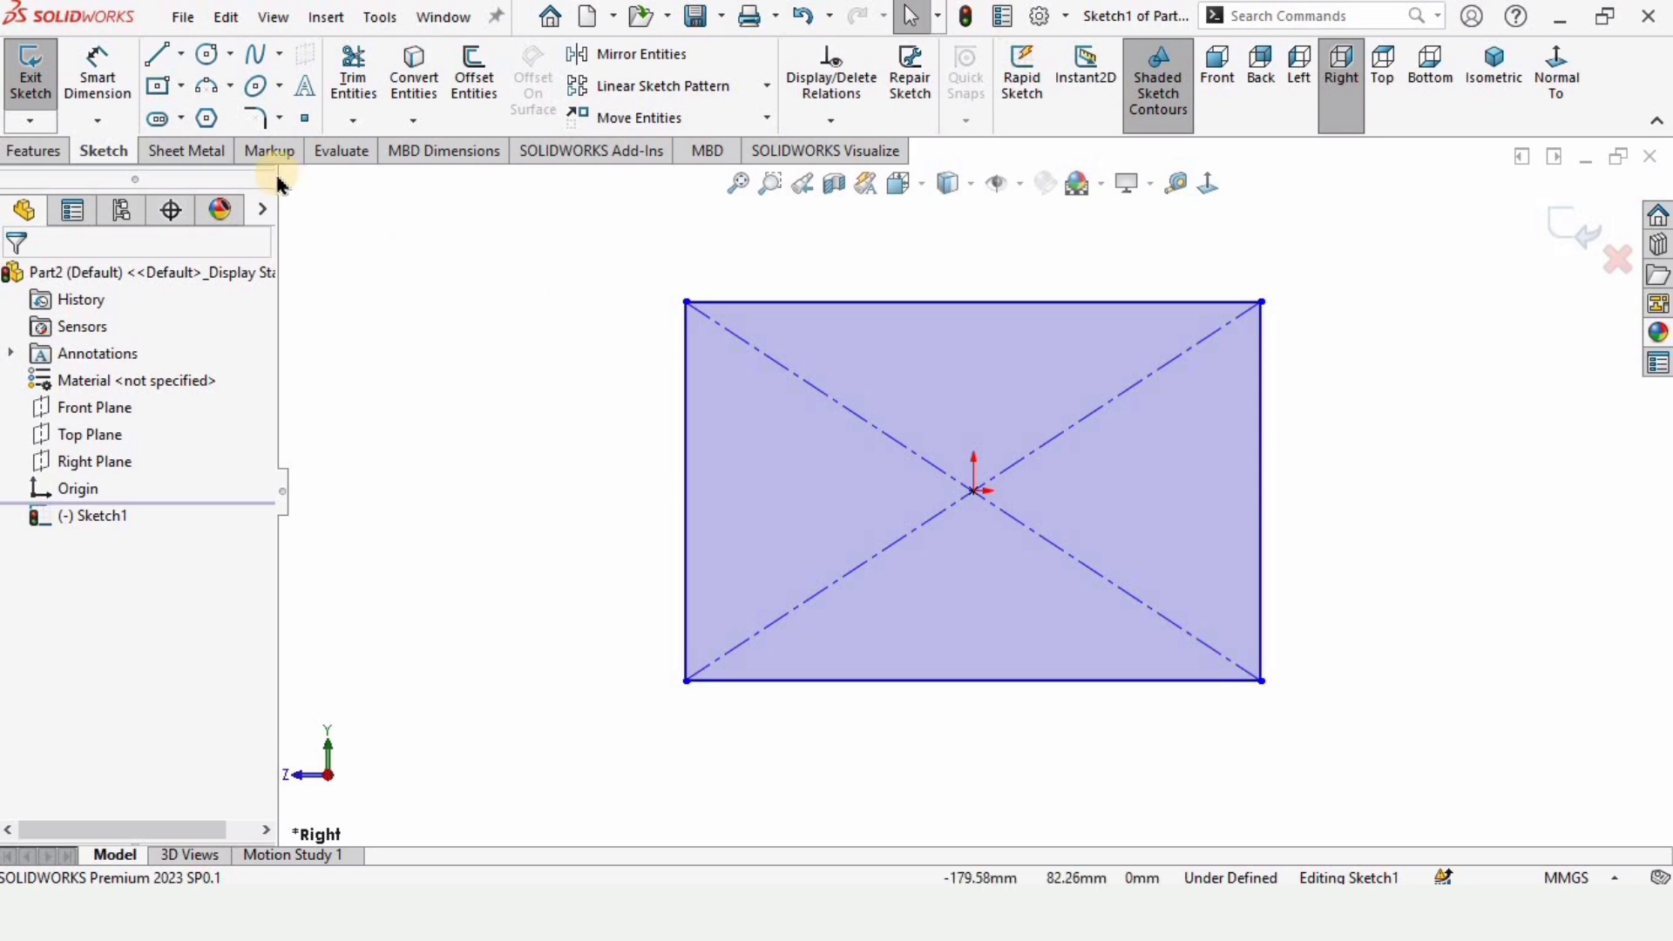
Step: Dimension the rectangle's upper horizontal edge and set its length to 100 mm
click(106, 101)
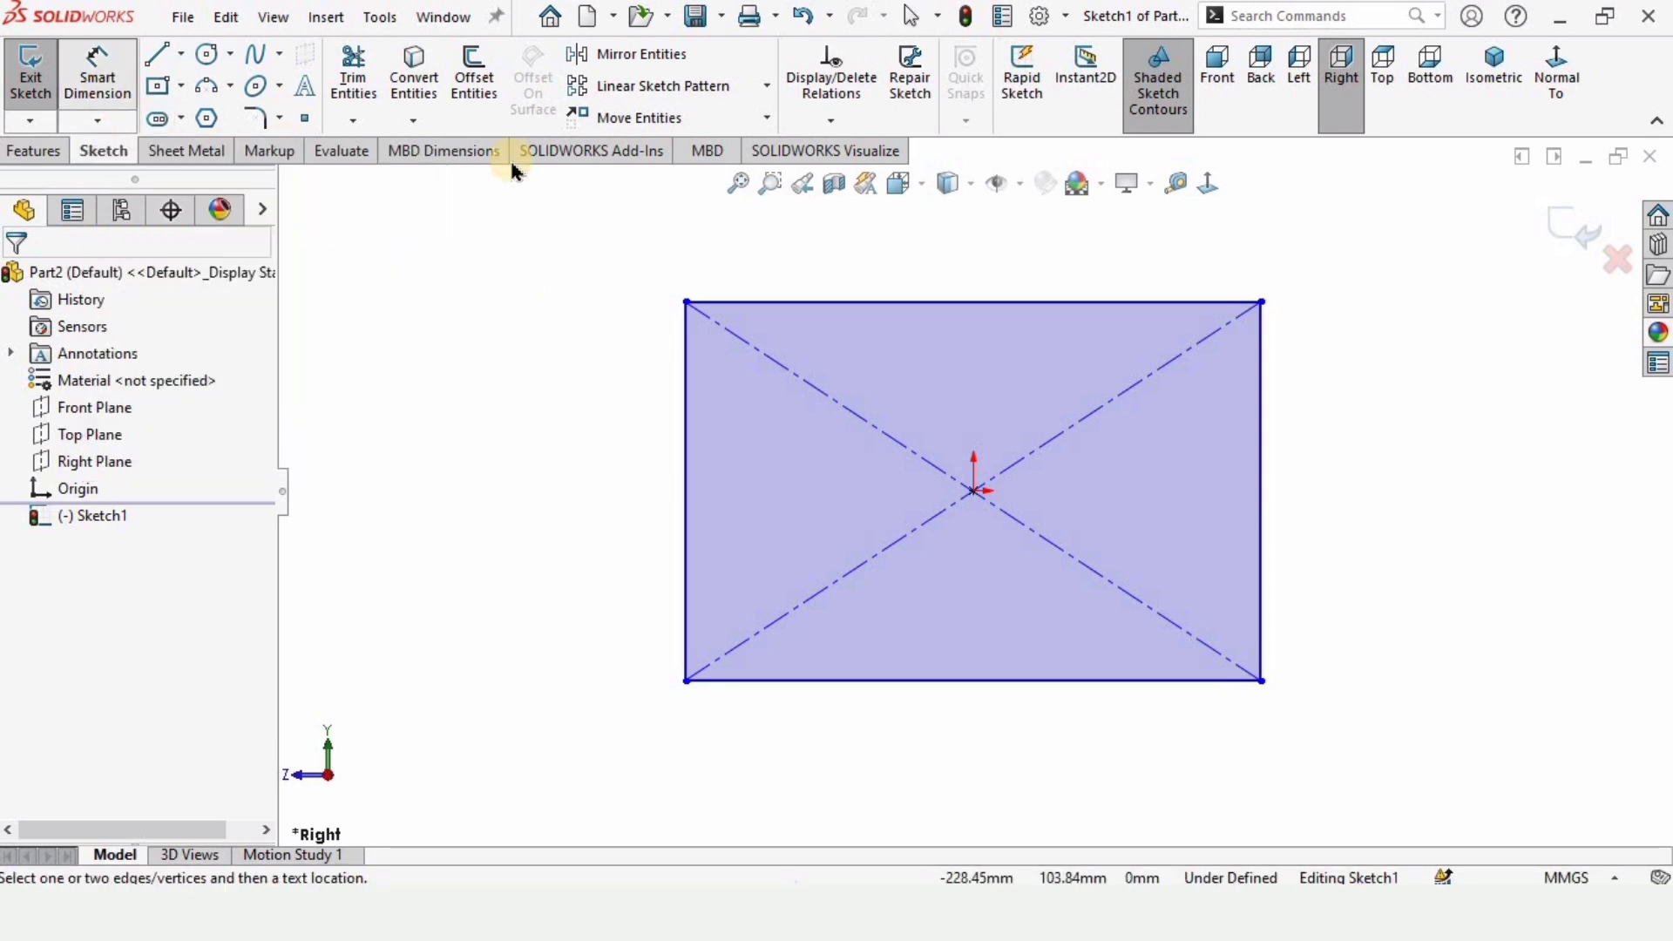
click(856, 296)
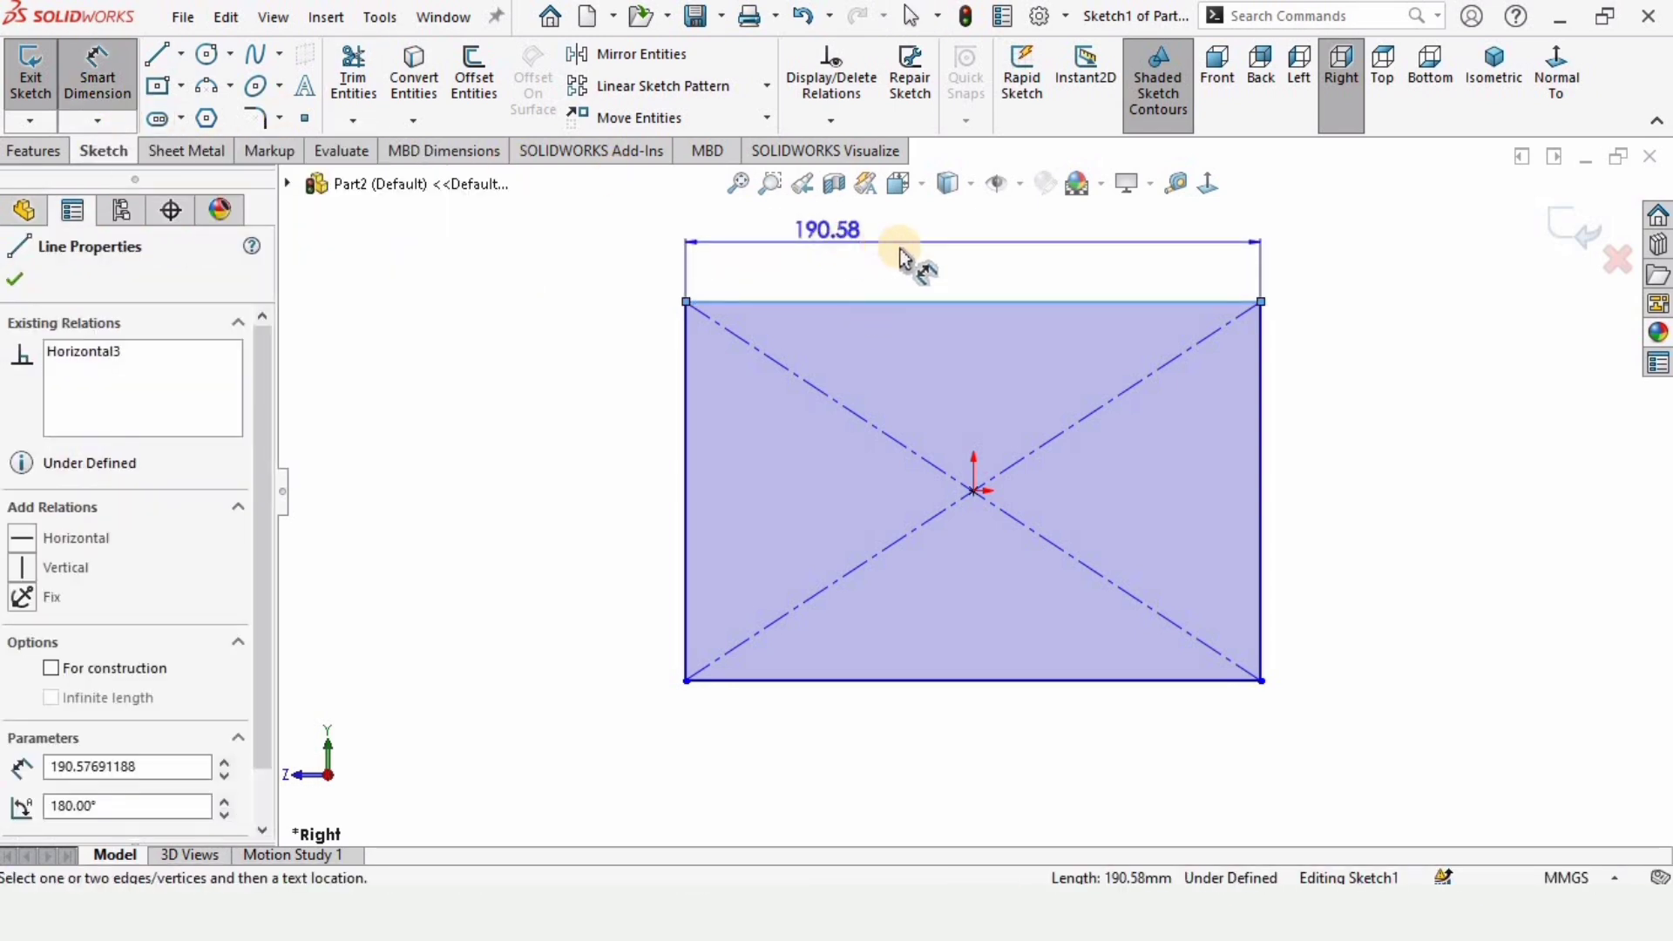
click(916, 258)
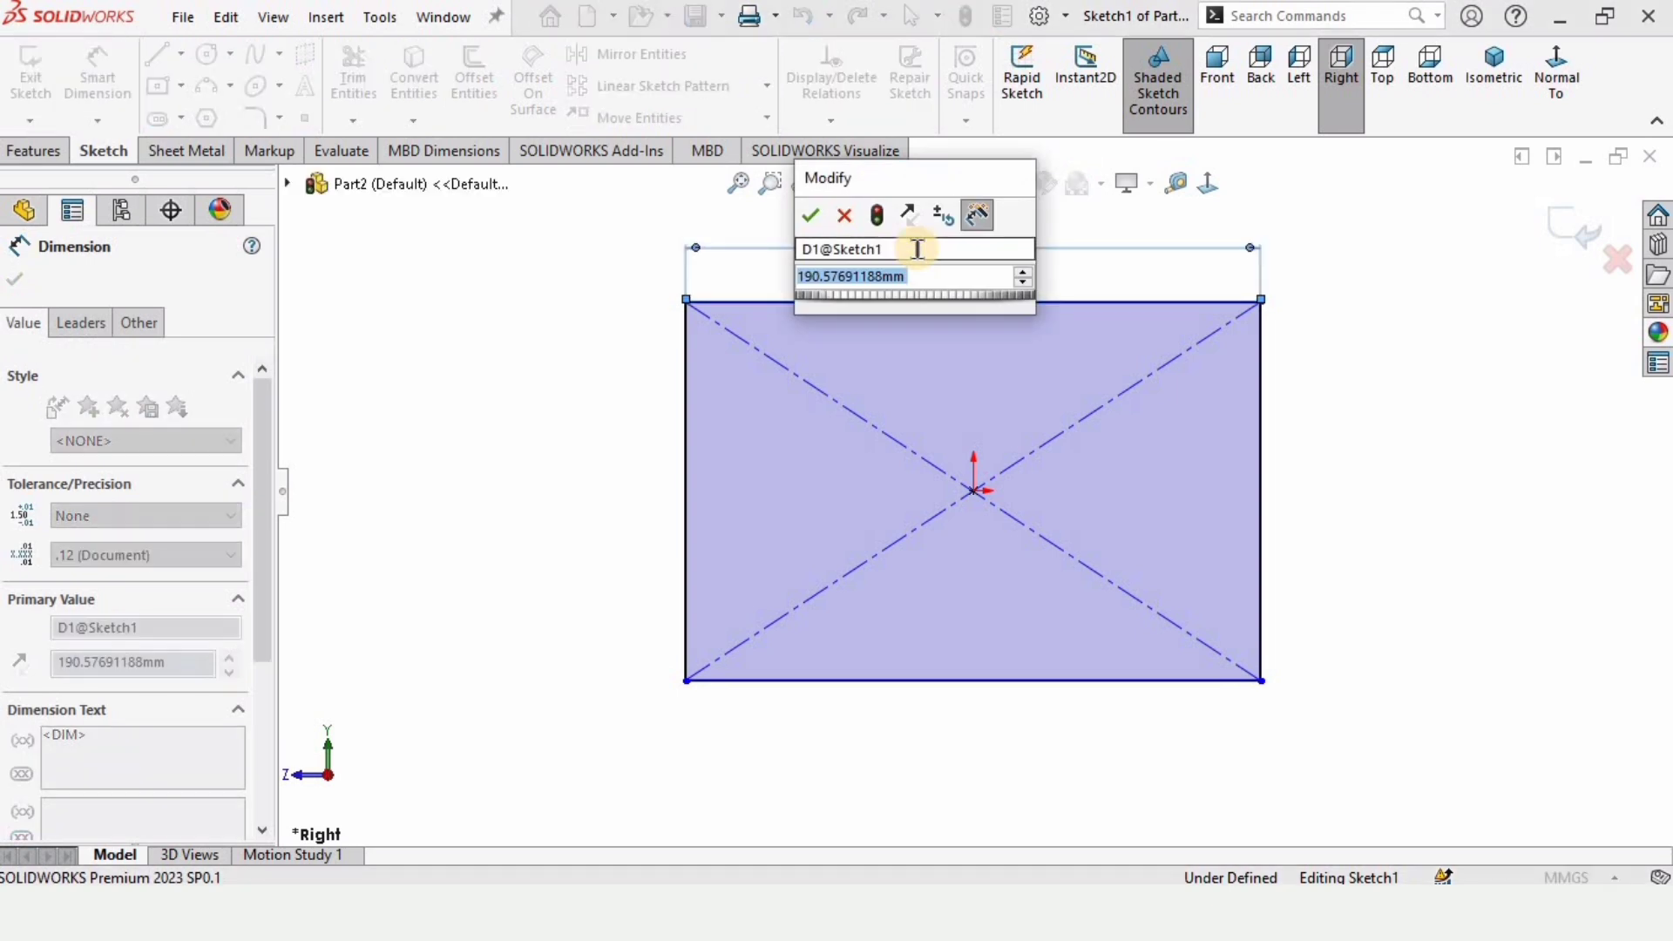
text(100)
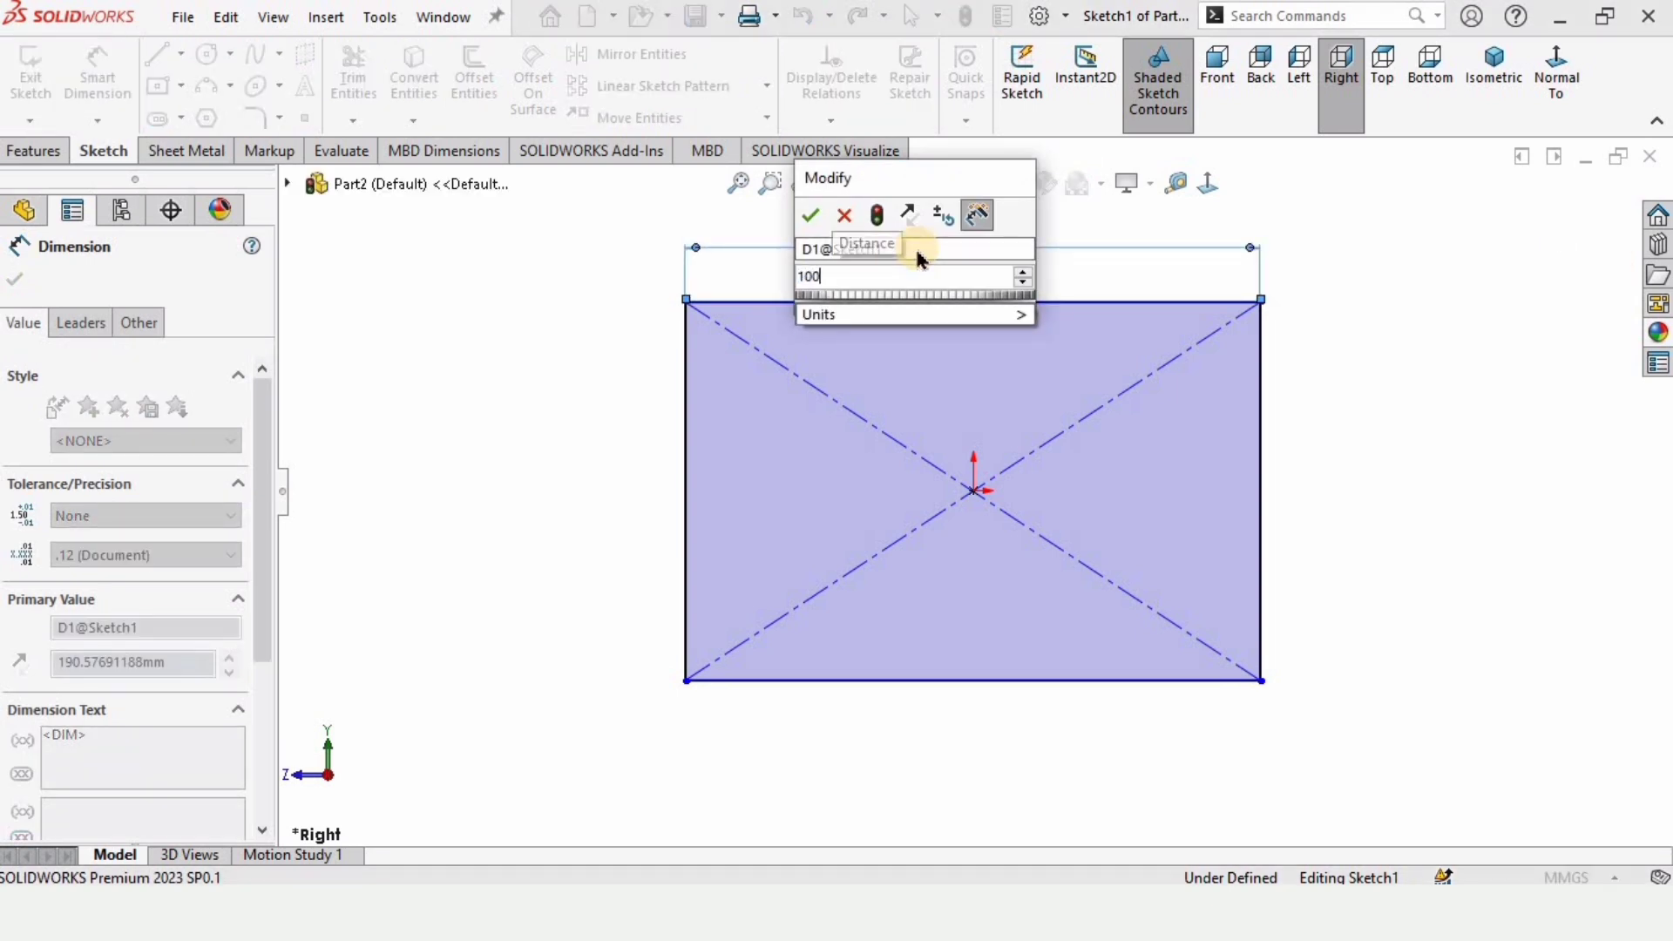
click(809, 215)
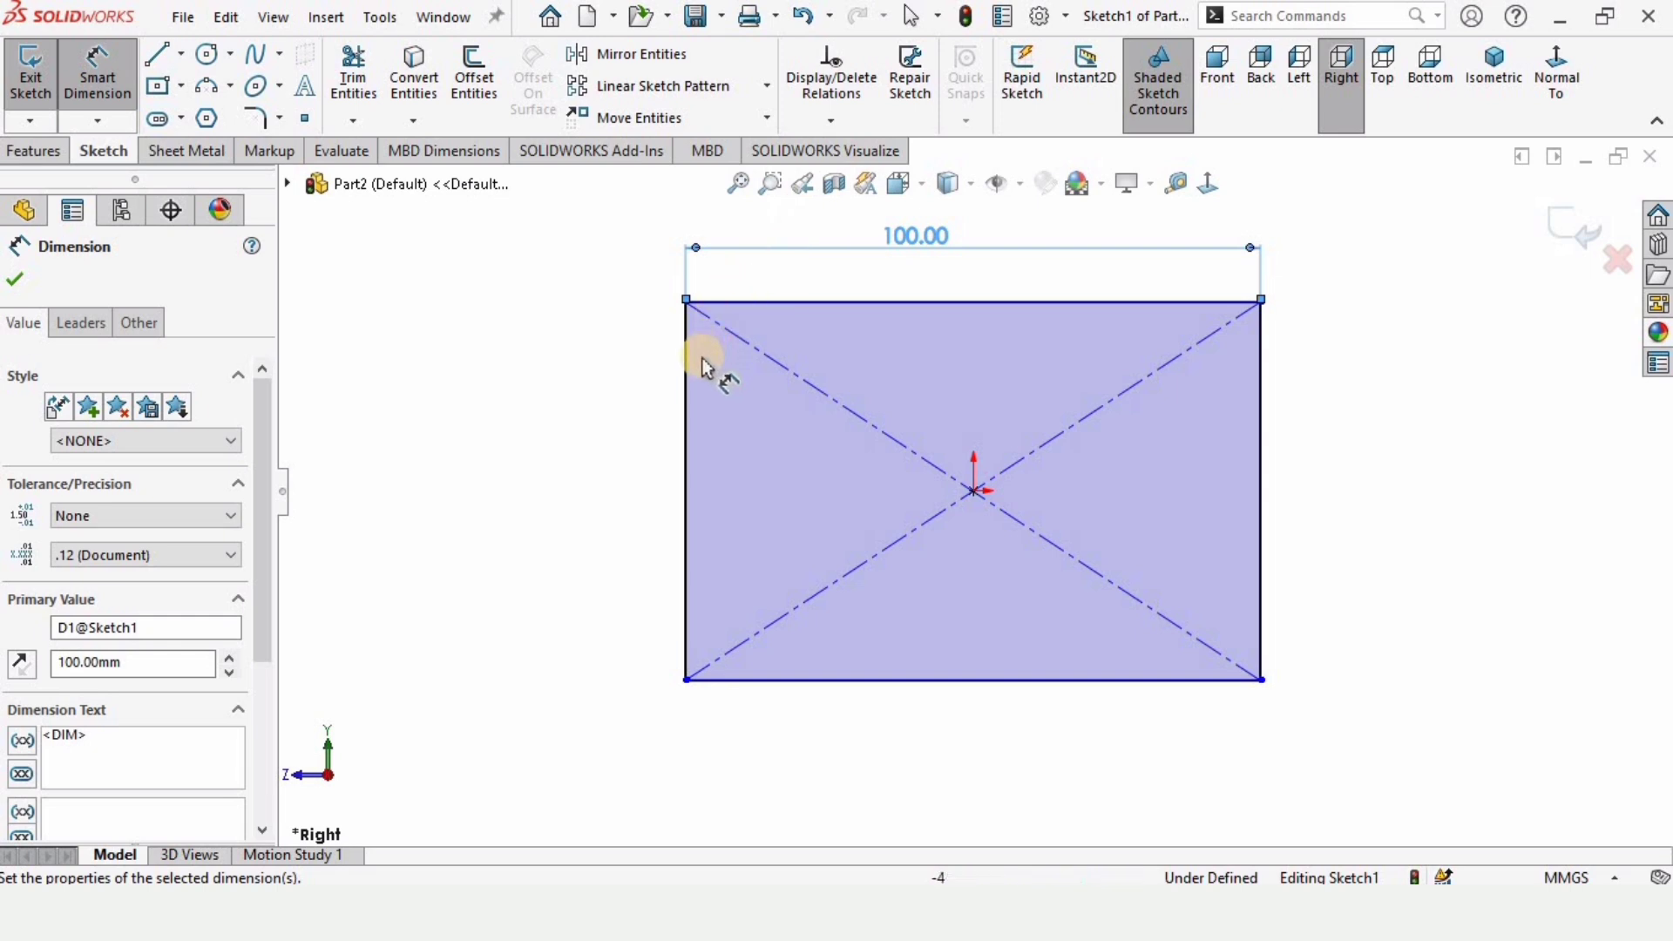
Step: Dimension the rectangle's vertical edge, set its length to 100 mm and finish dimensioning
click(680, 396)
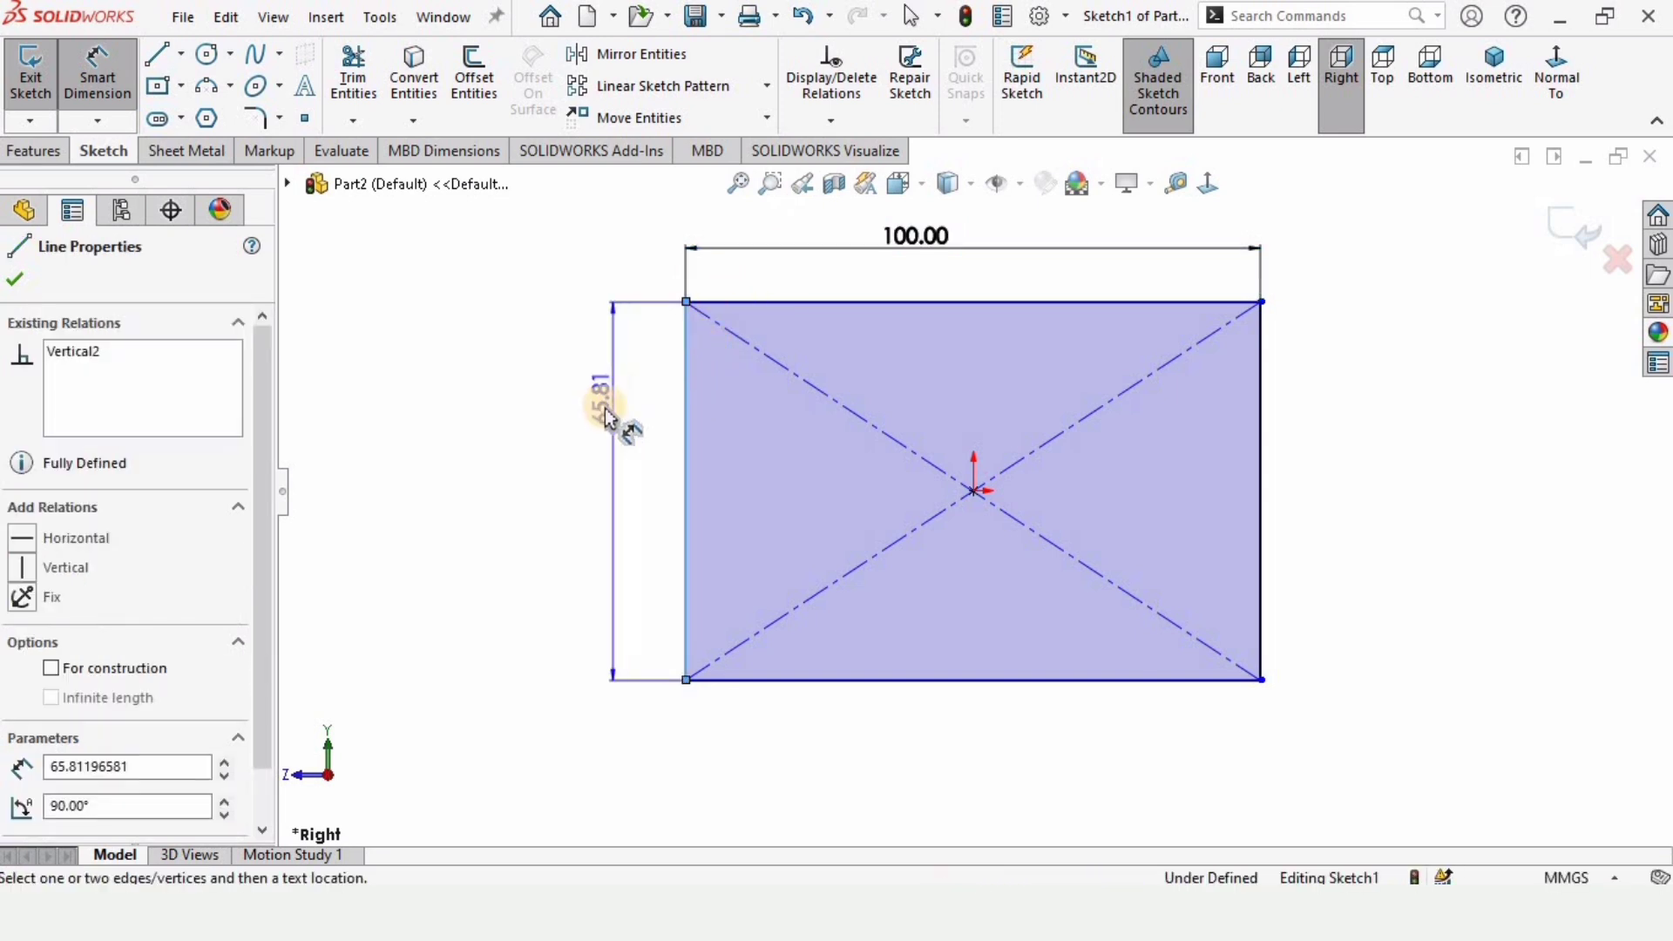
click(599, 409)
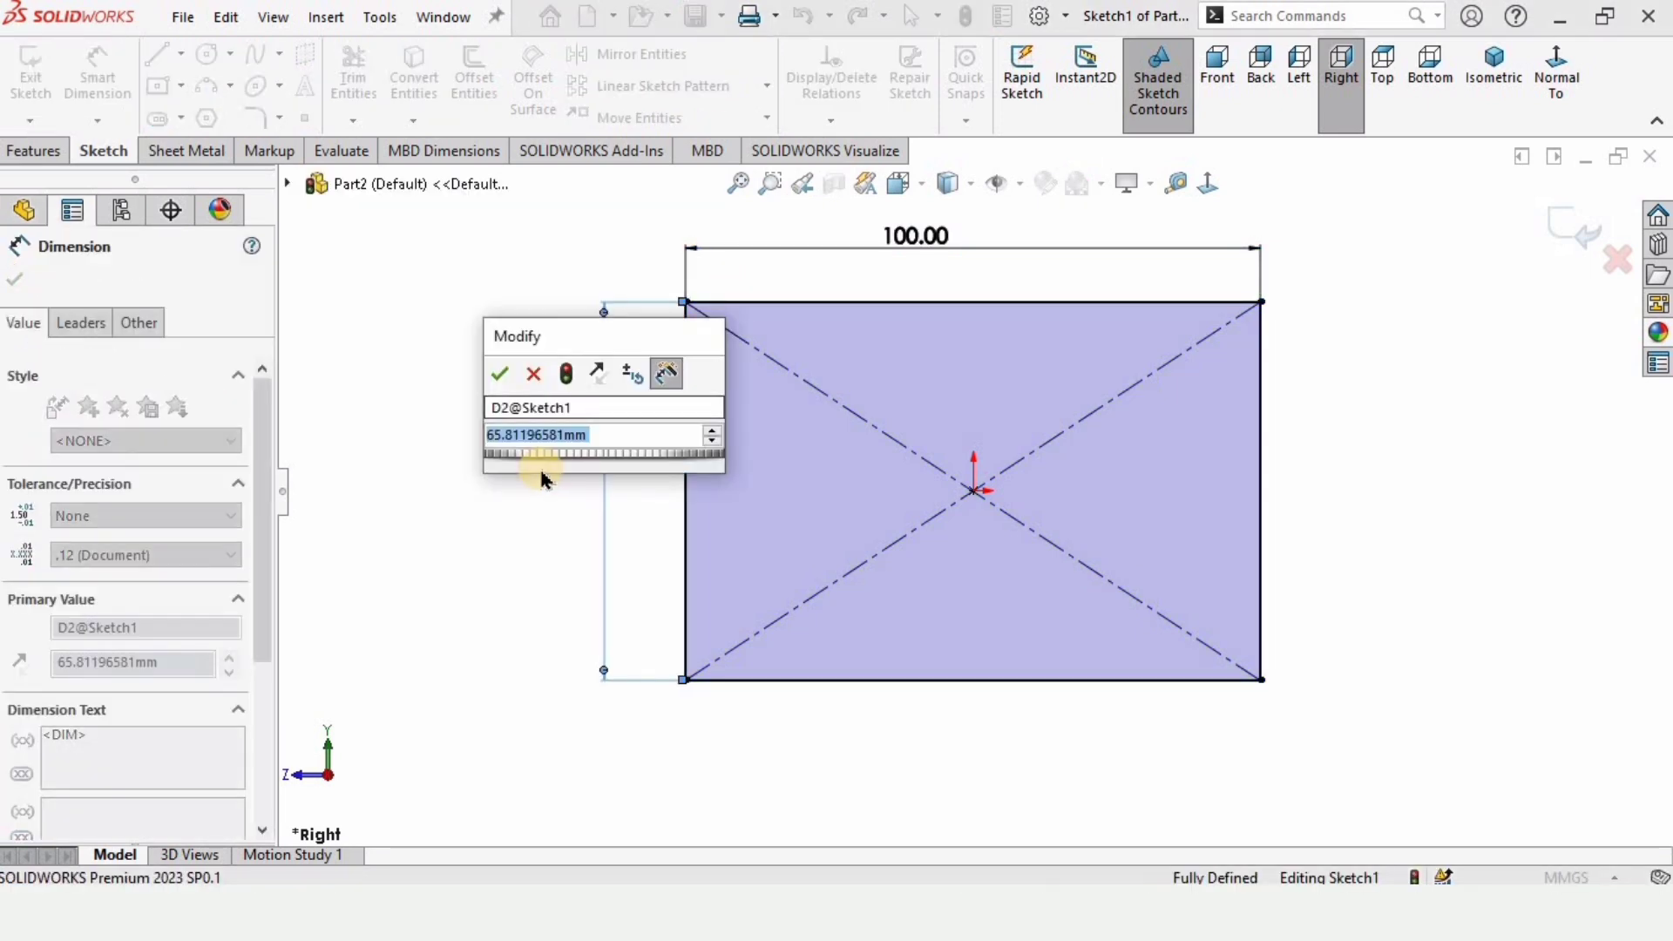
text(100)
key(Return)
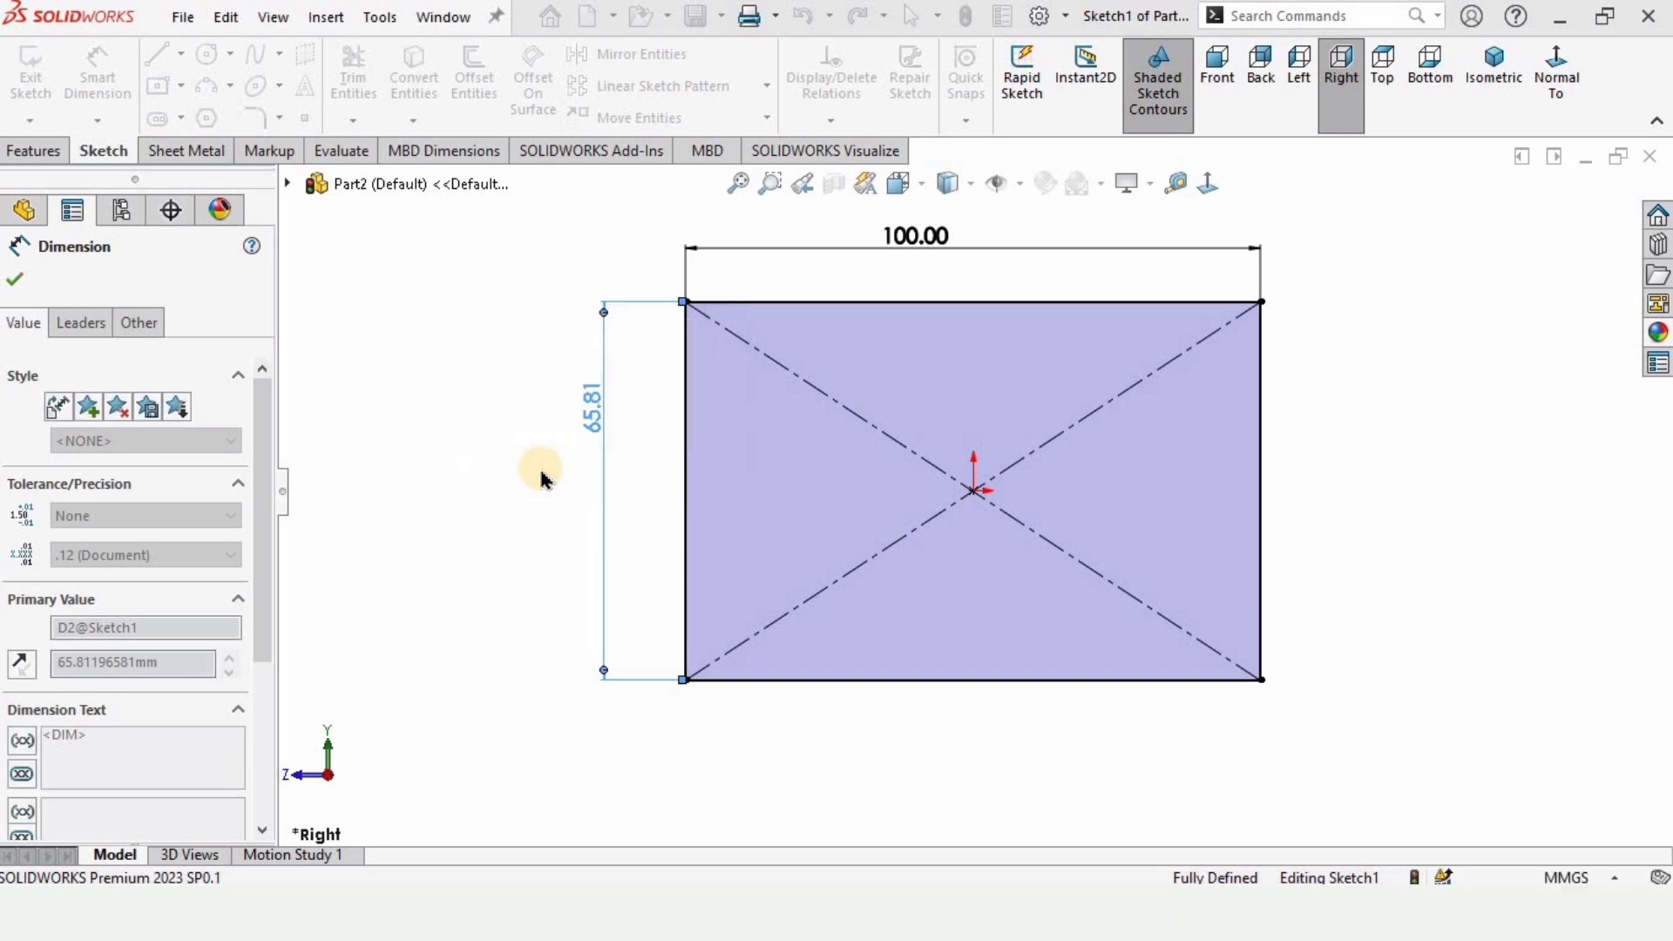
scroll(1005, 332, up, 3)
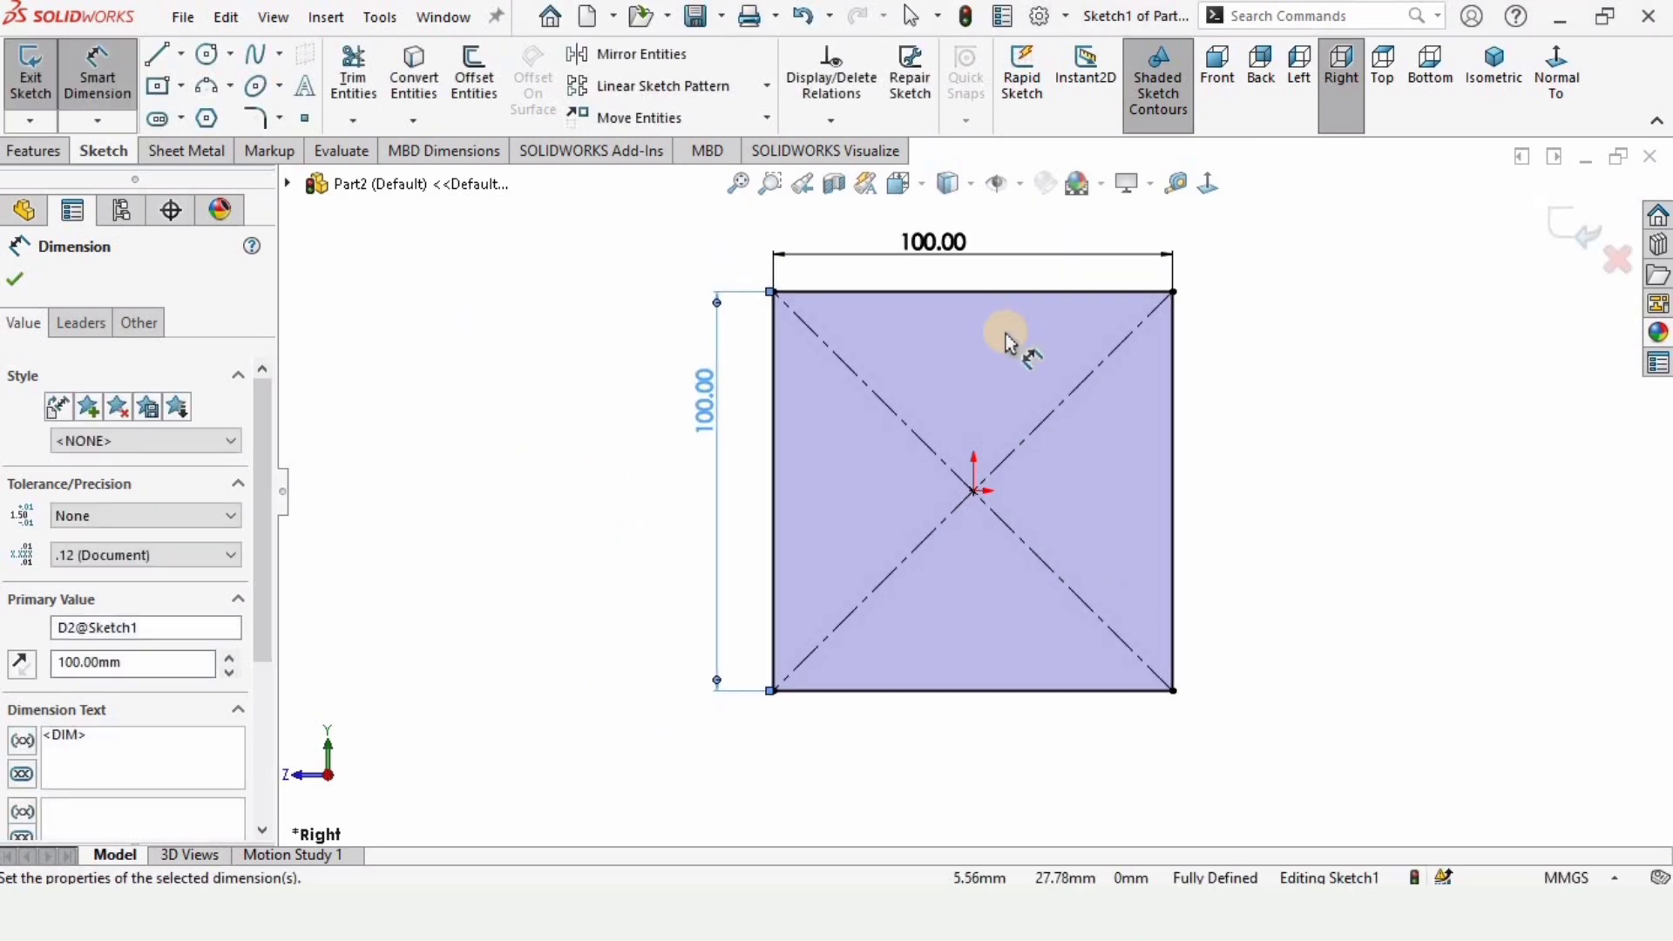
scroll(1005, 332, down, 1)
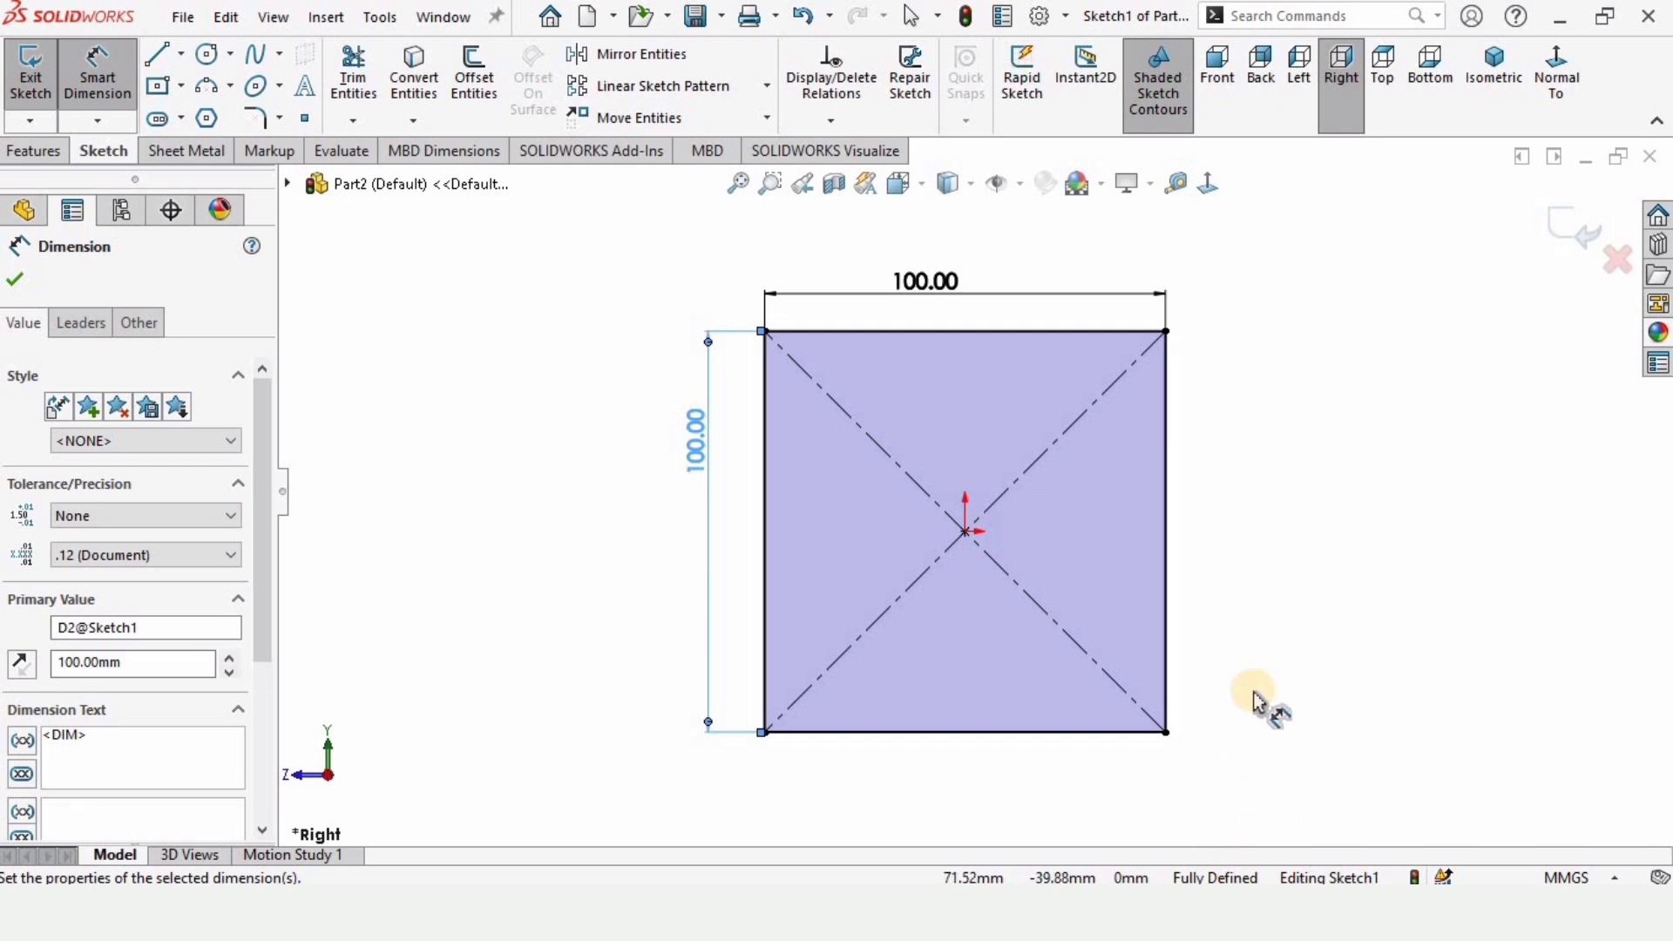
click(15, 282)
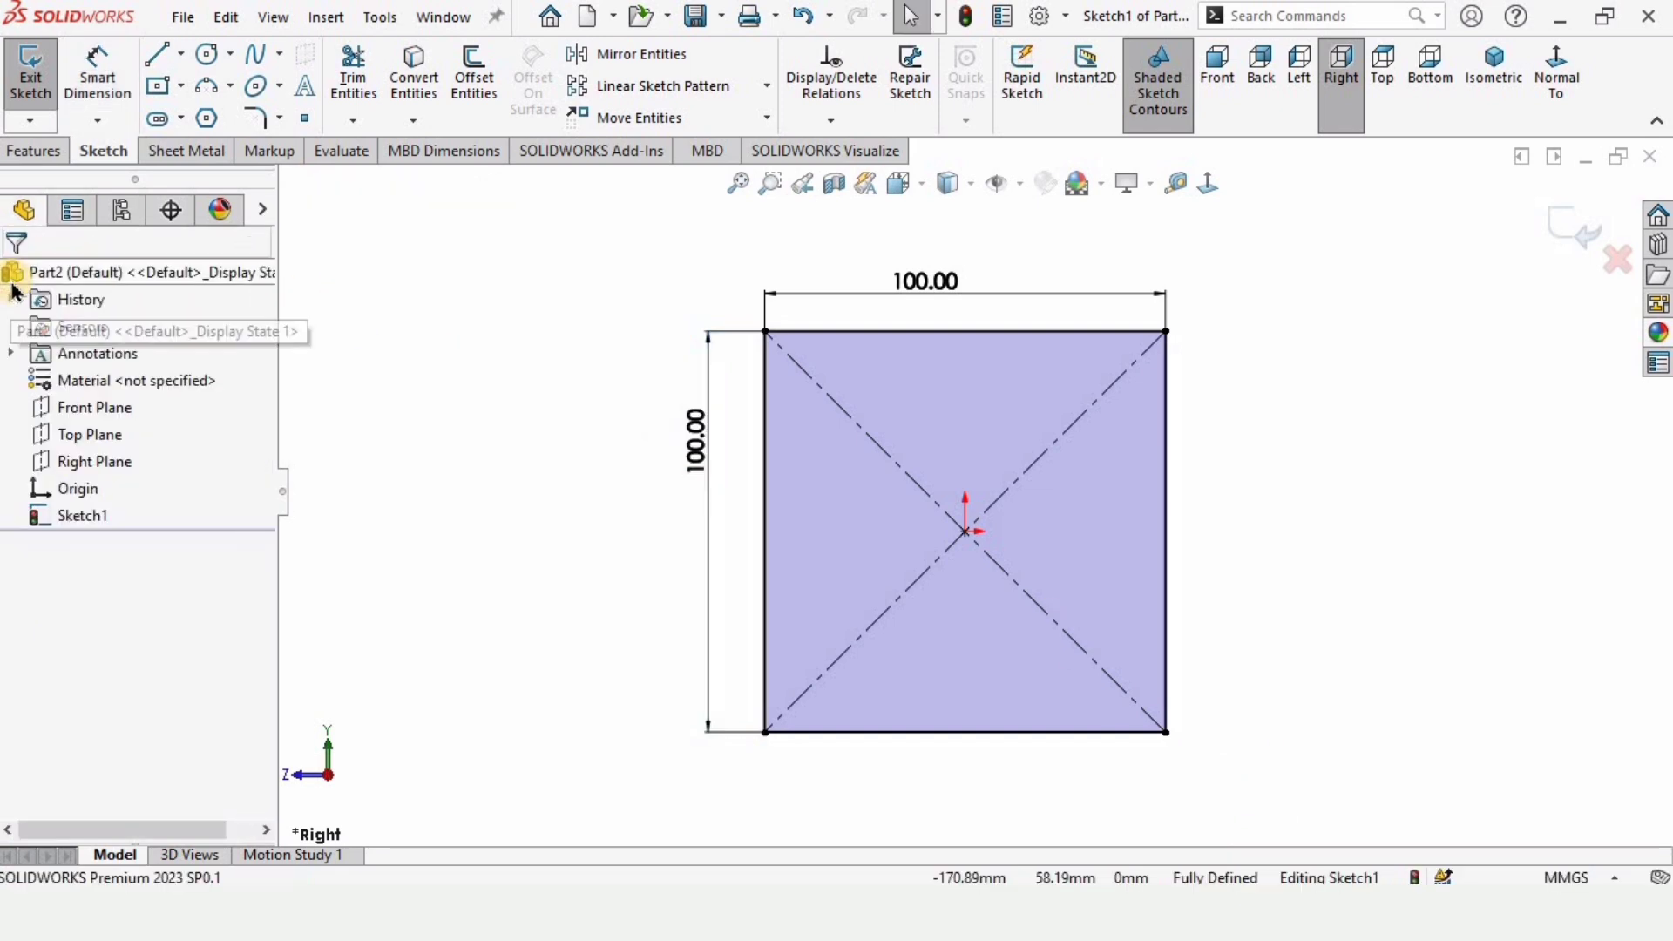
Step: Extrude the square sketch as a blind boss with a depth of 12 mm
click(53, 157)
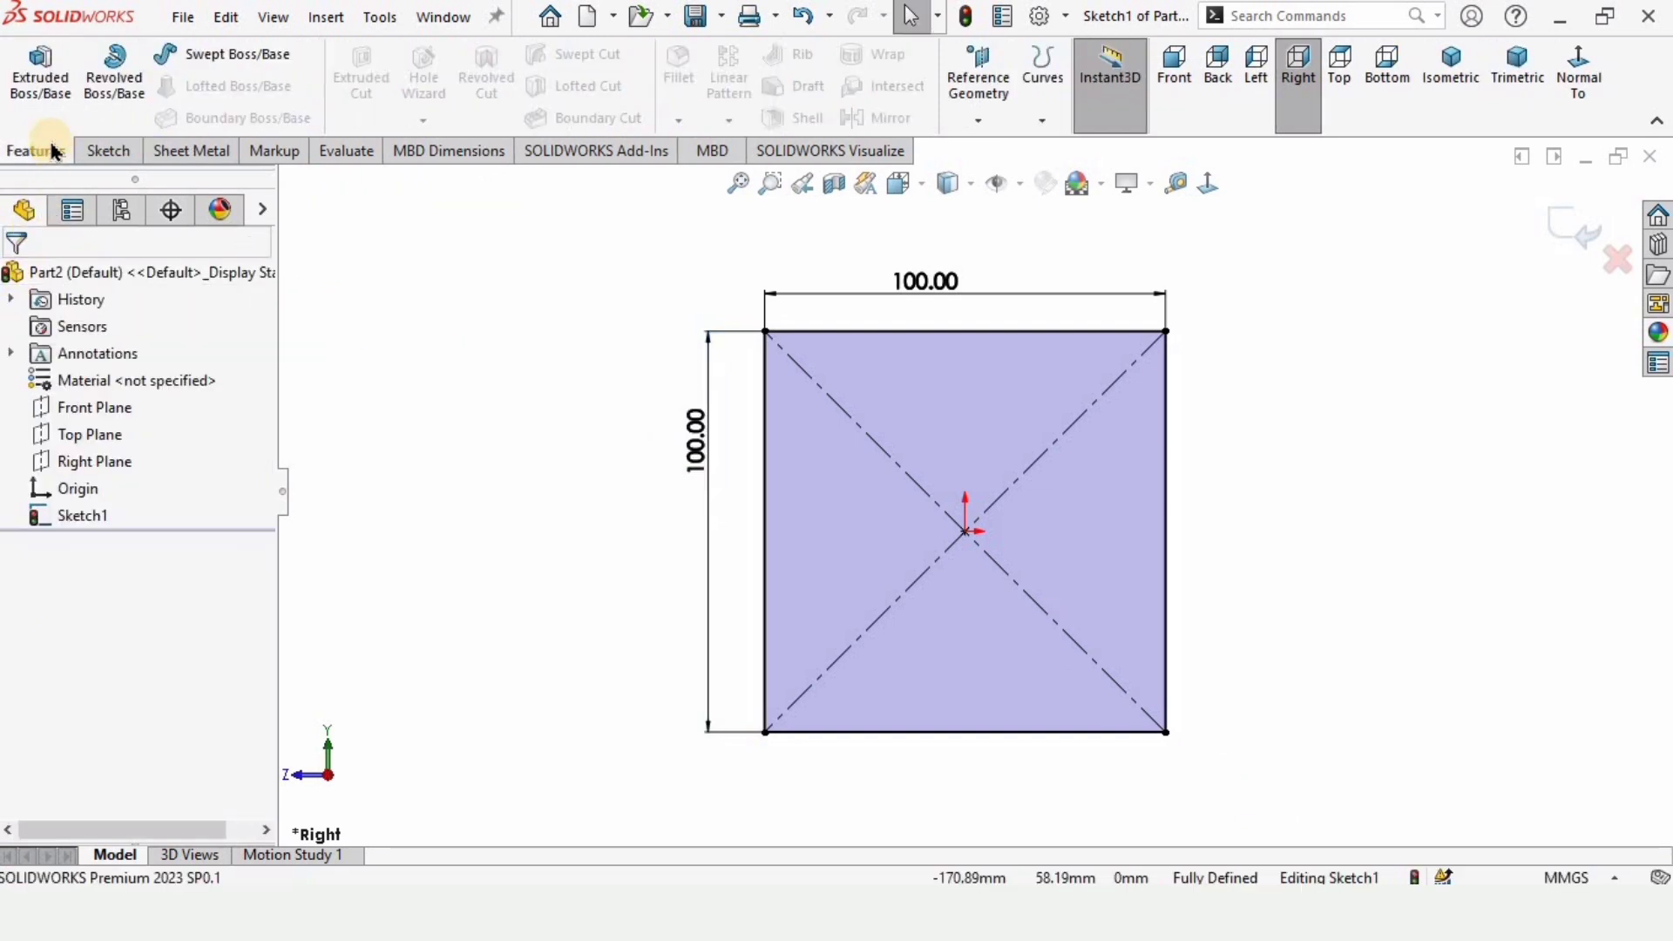
click(43, 77)
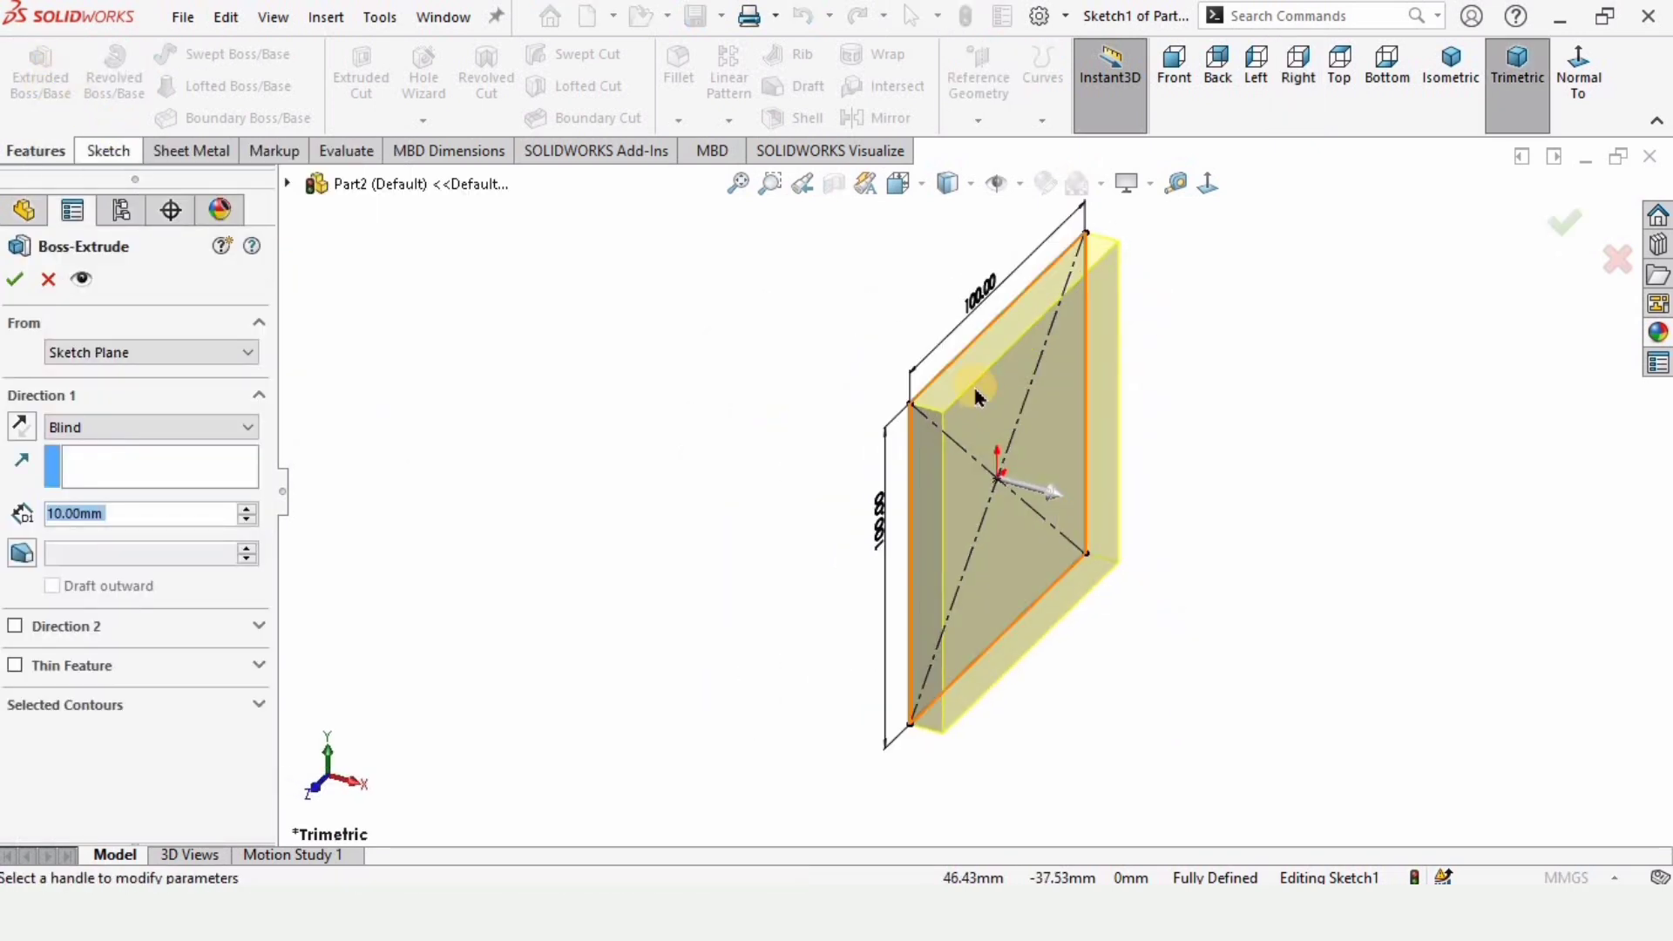
double_click(129, 513)
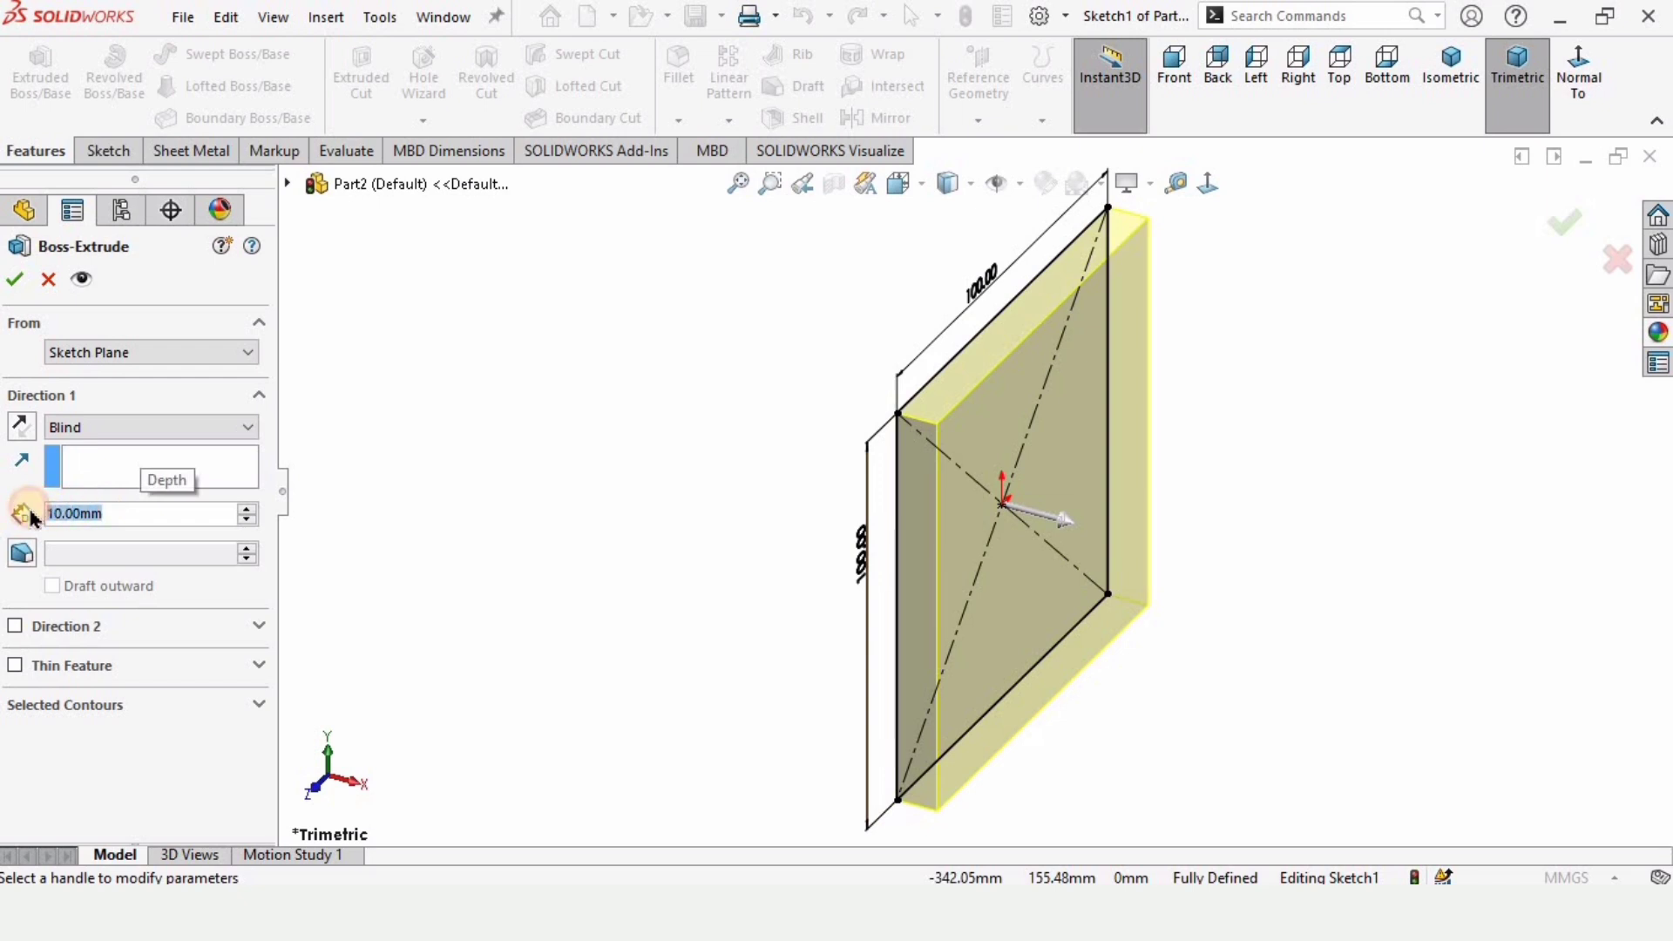
text(12)
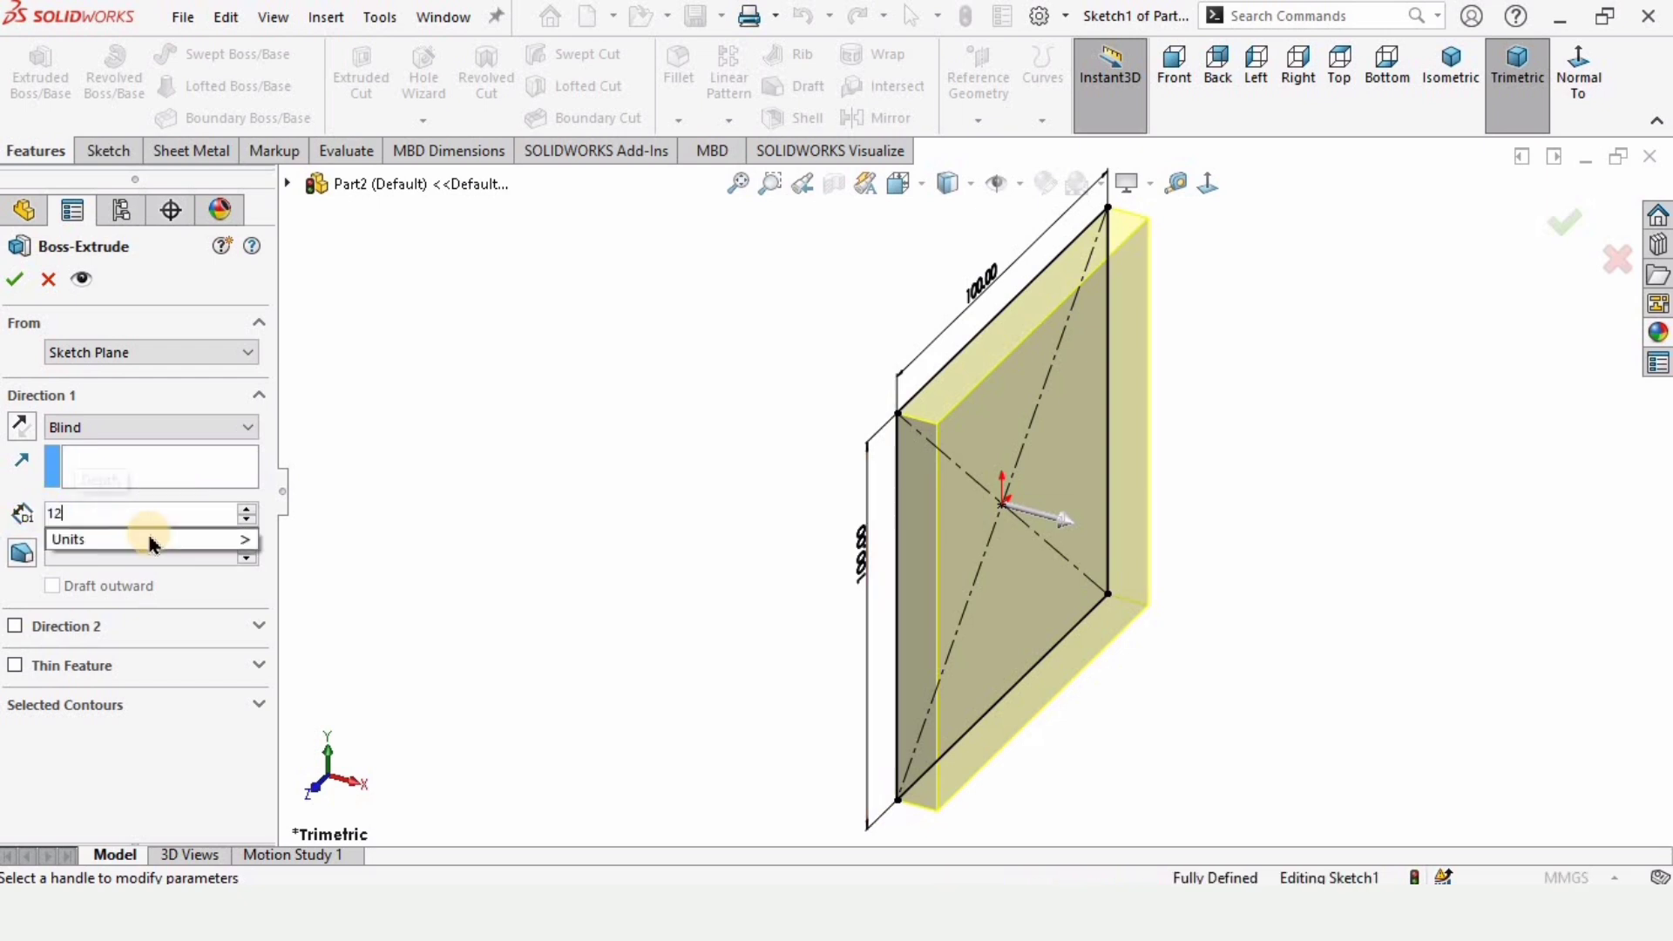
key(Return)
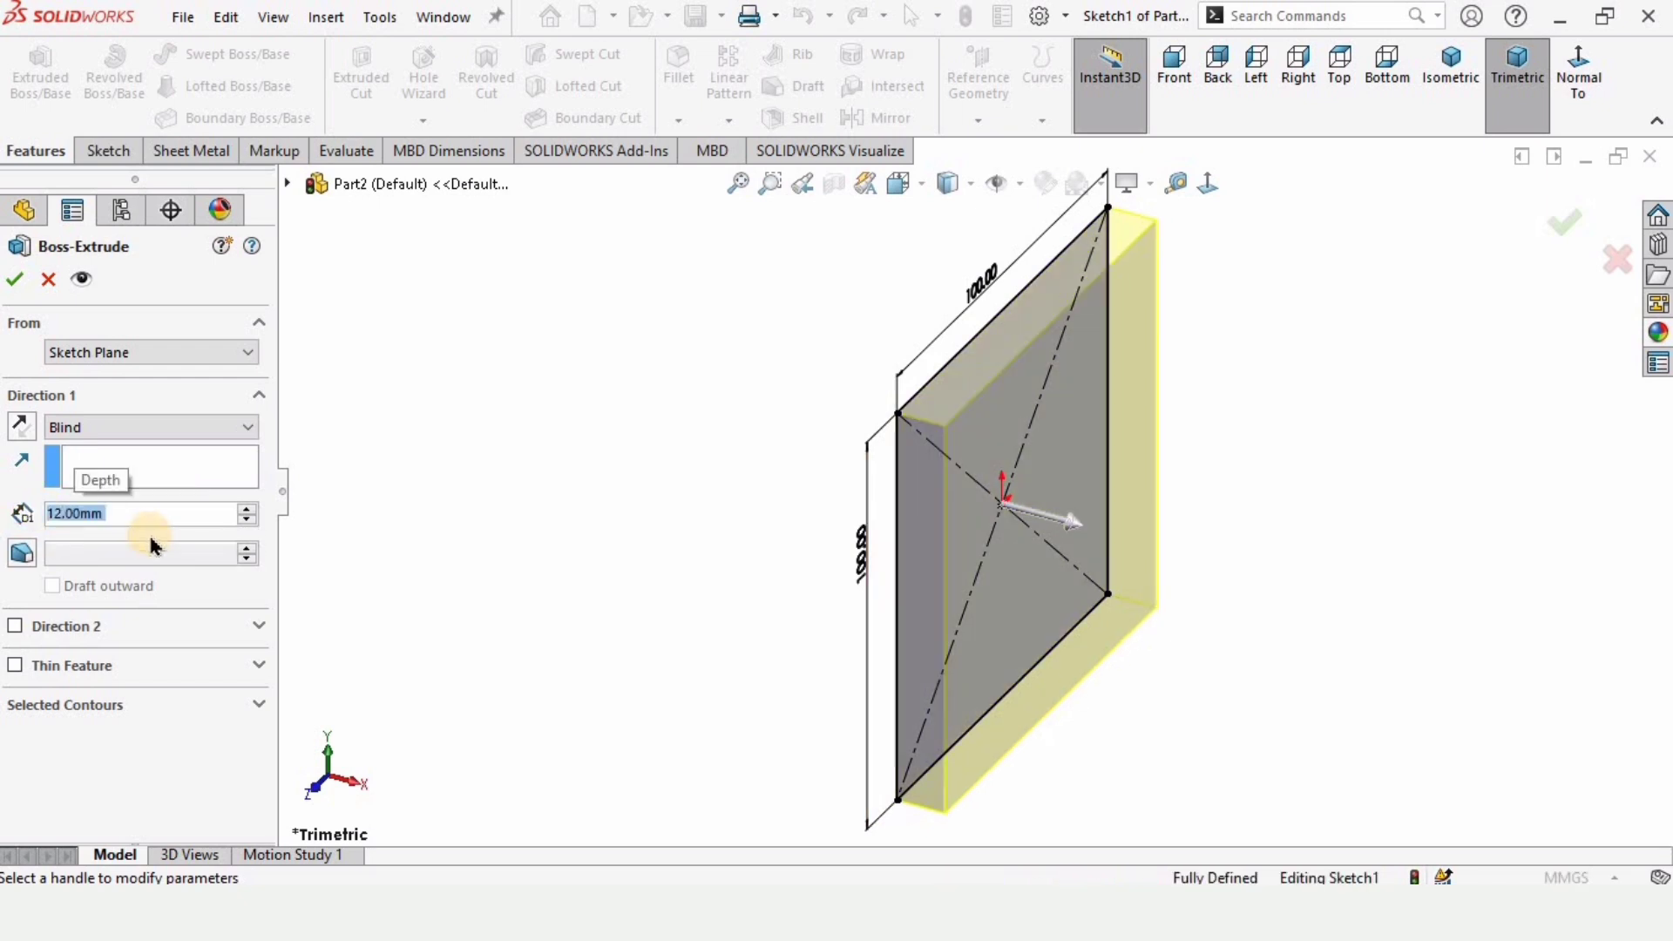
click(649, 414)
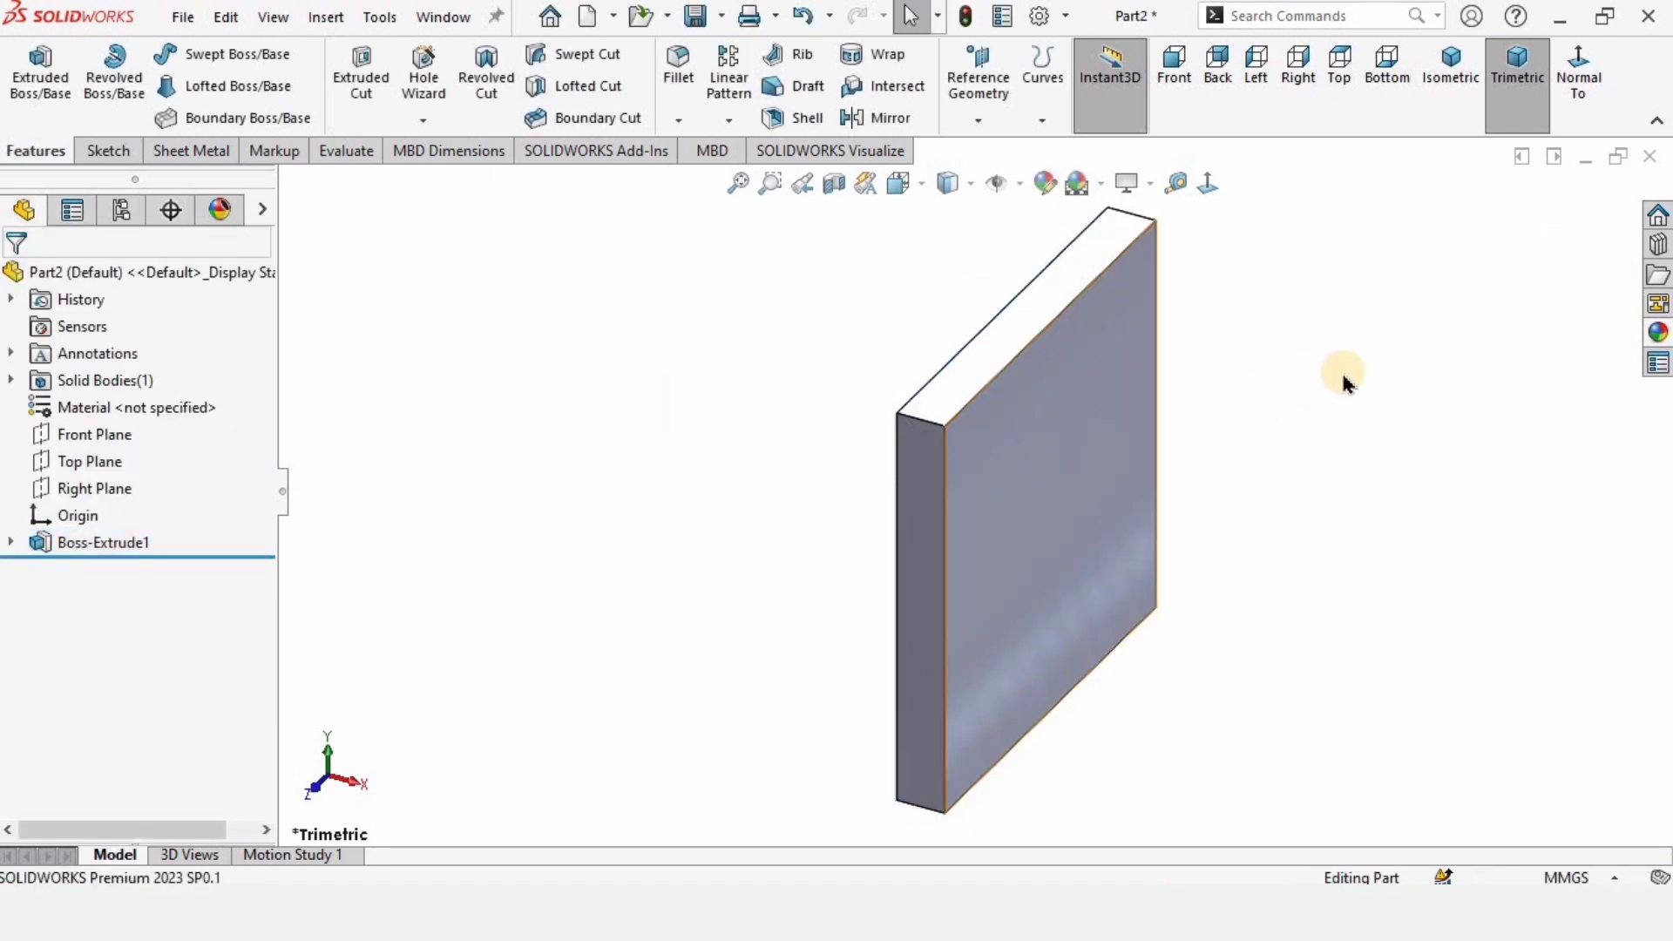
Step: Apply the matte steel appearance from the metal steel collection to the whole plate
click(1658, 334)
click(1257, 229)
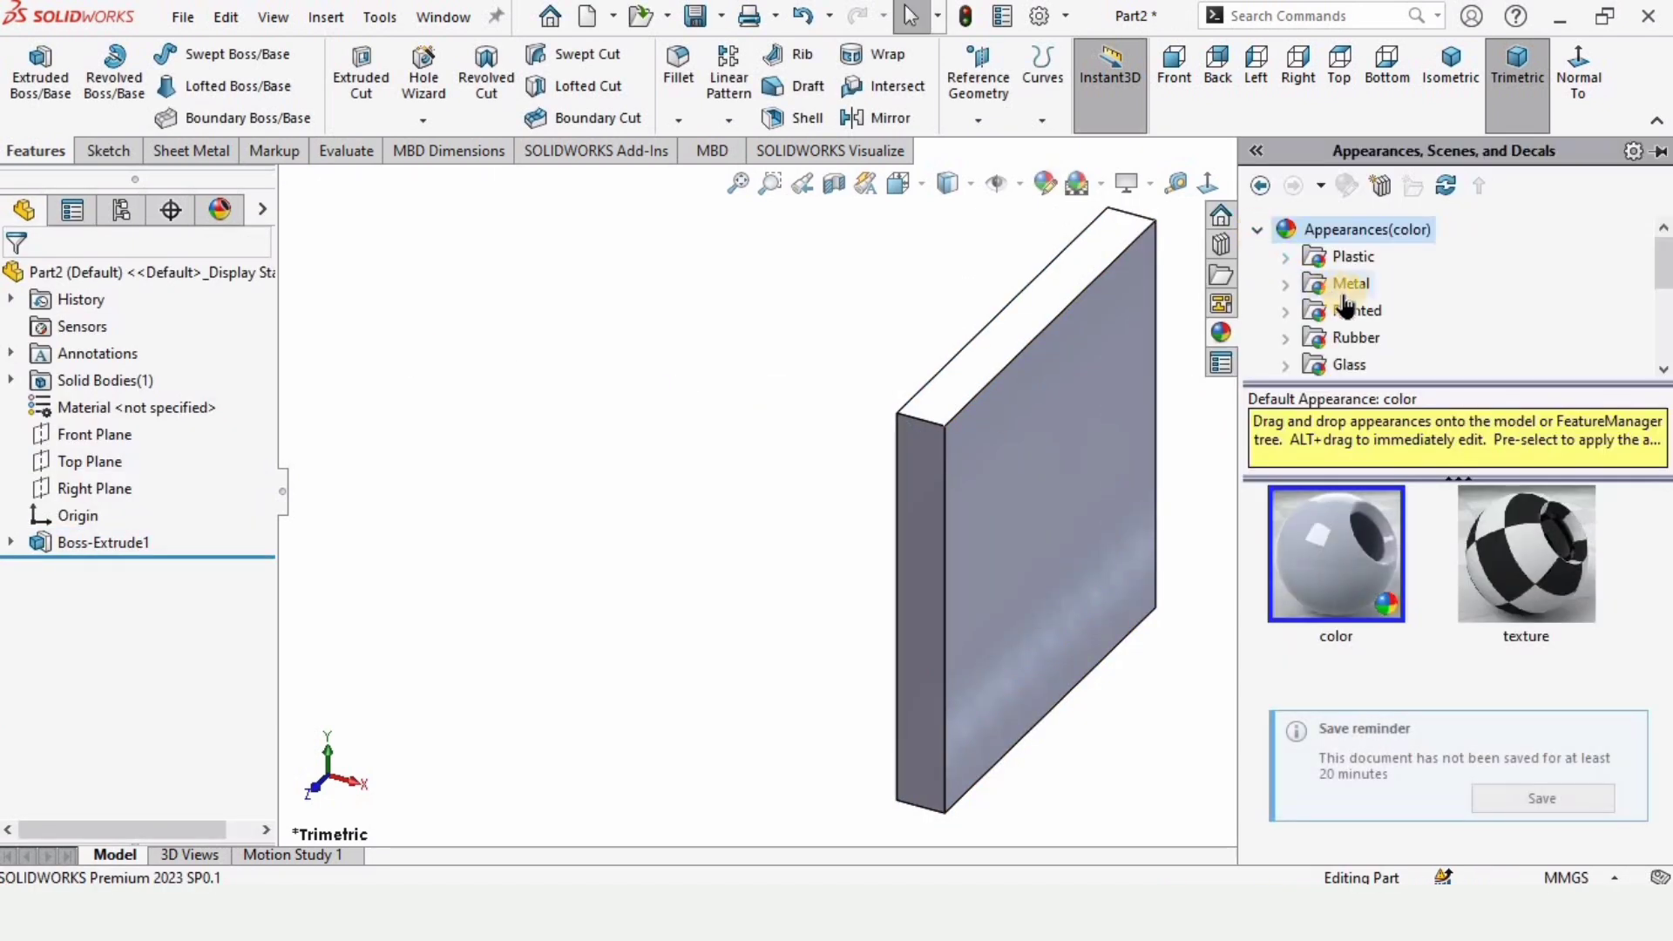
click(1286, 284)
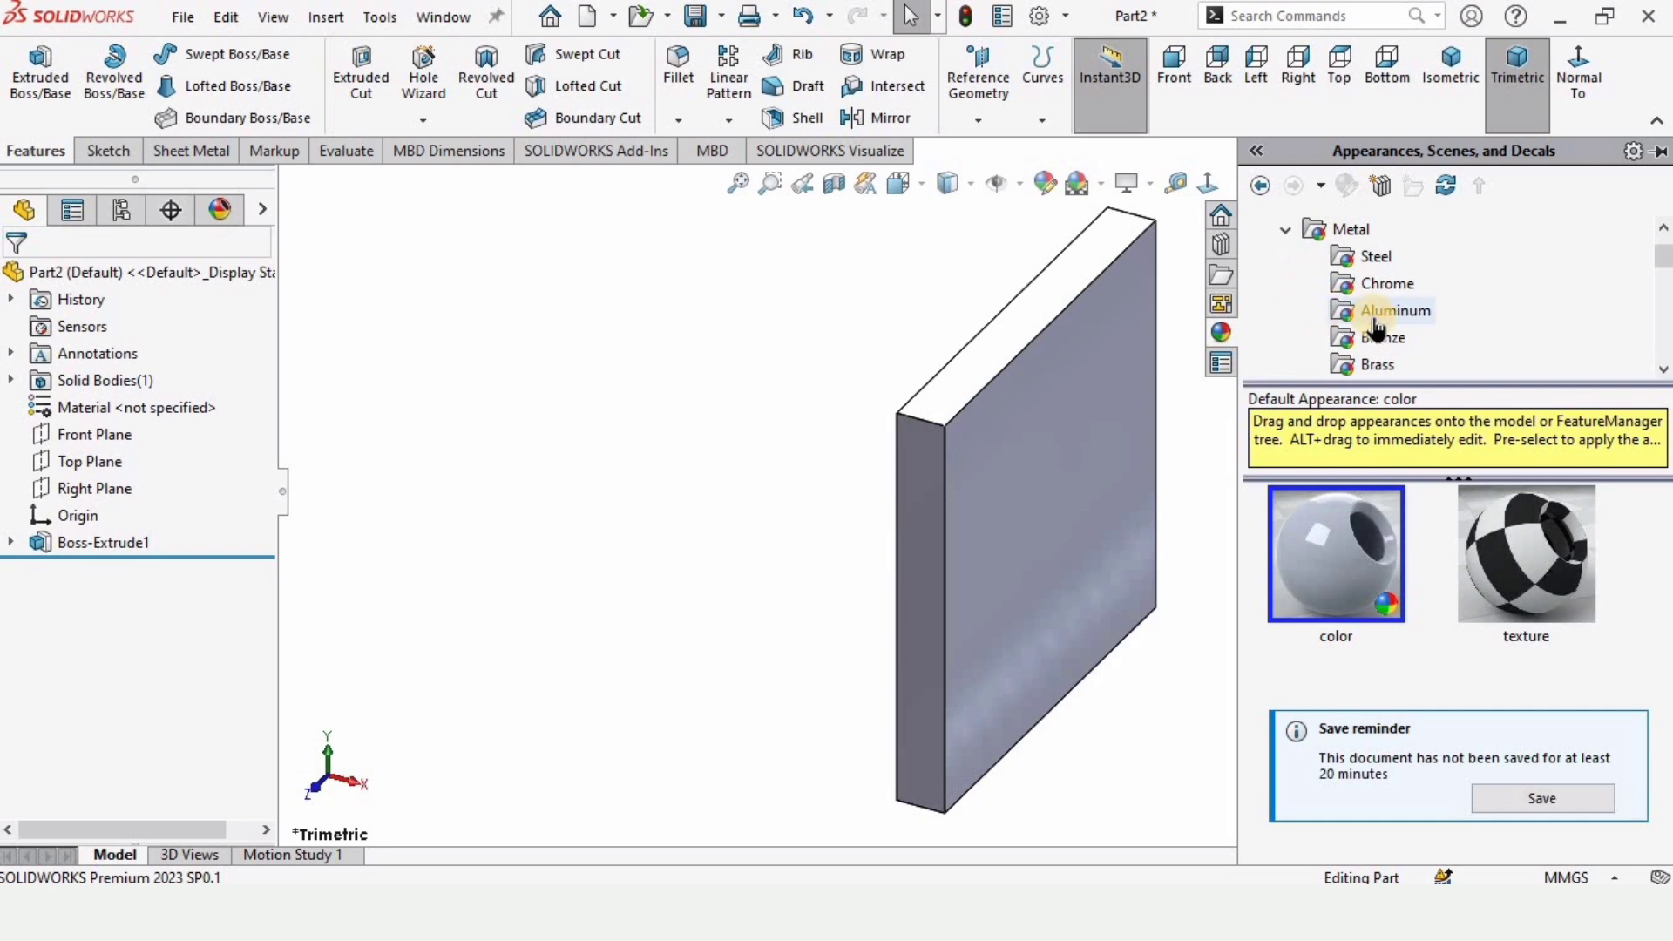
click(1376, 259)
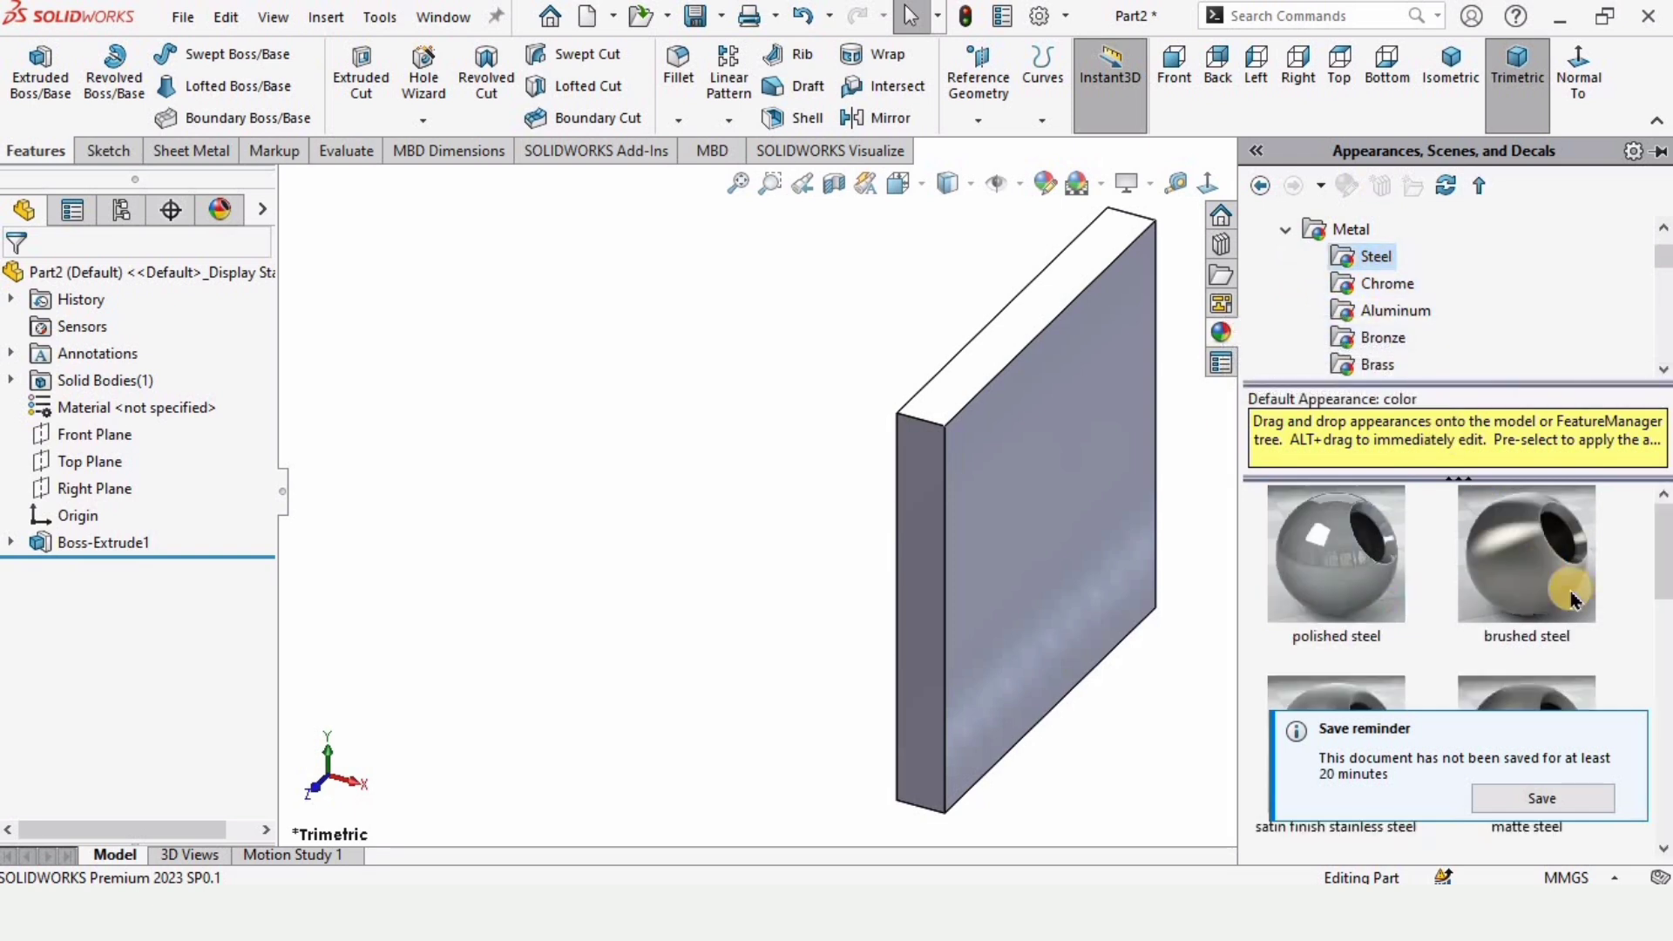
click(1625, 731)
scroll(1637, 566, down, 2)
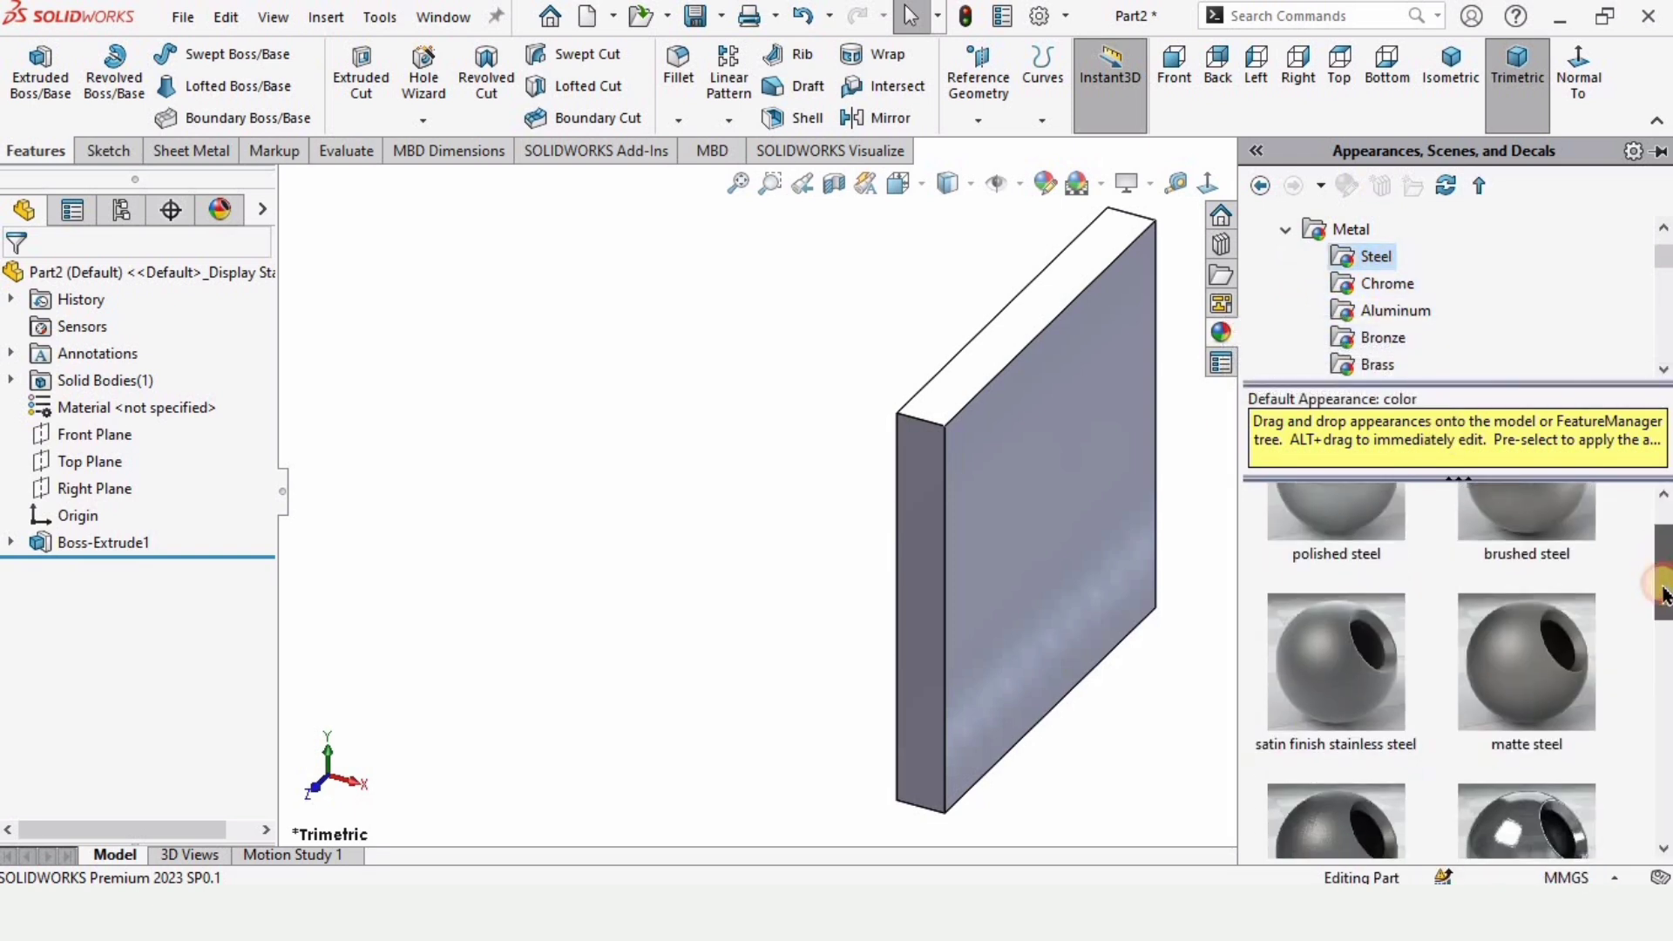
click(1557, 588)
double_click(1556, 589)
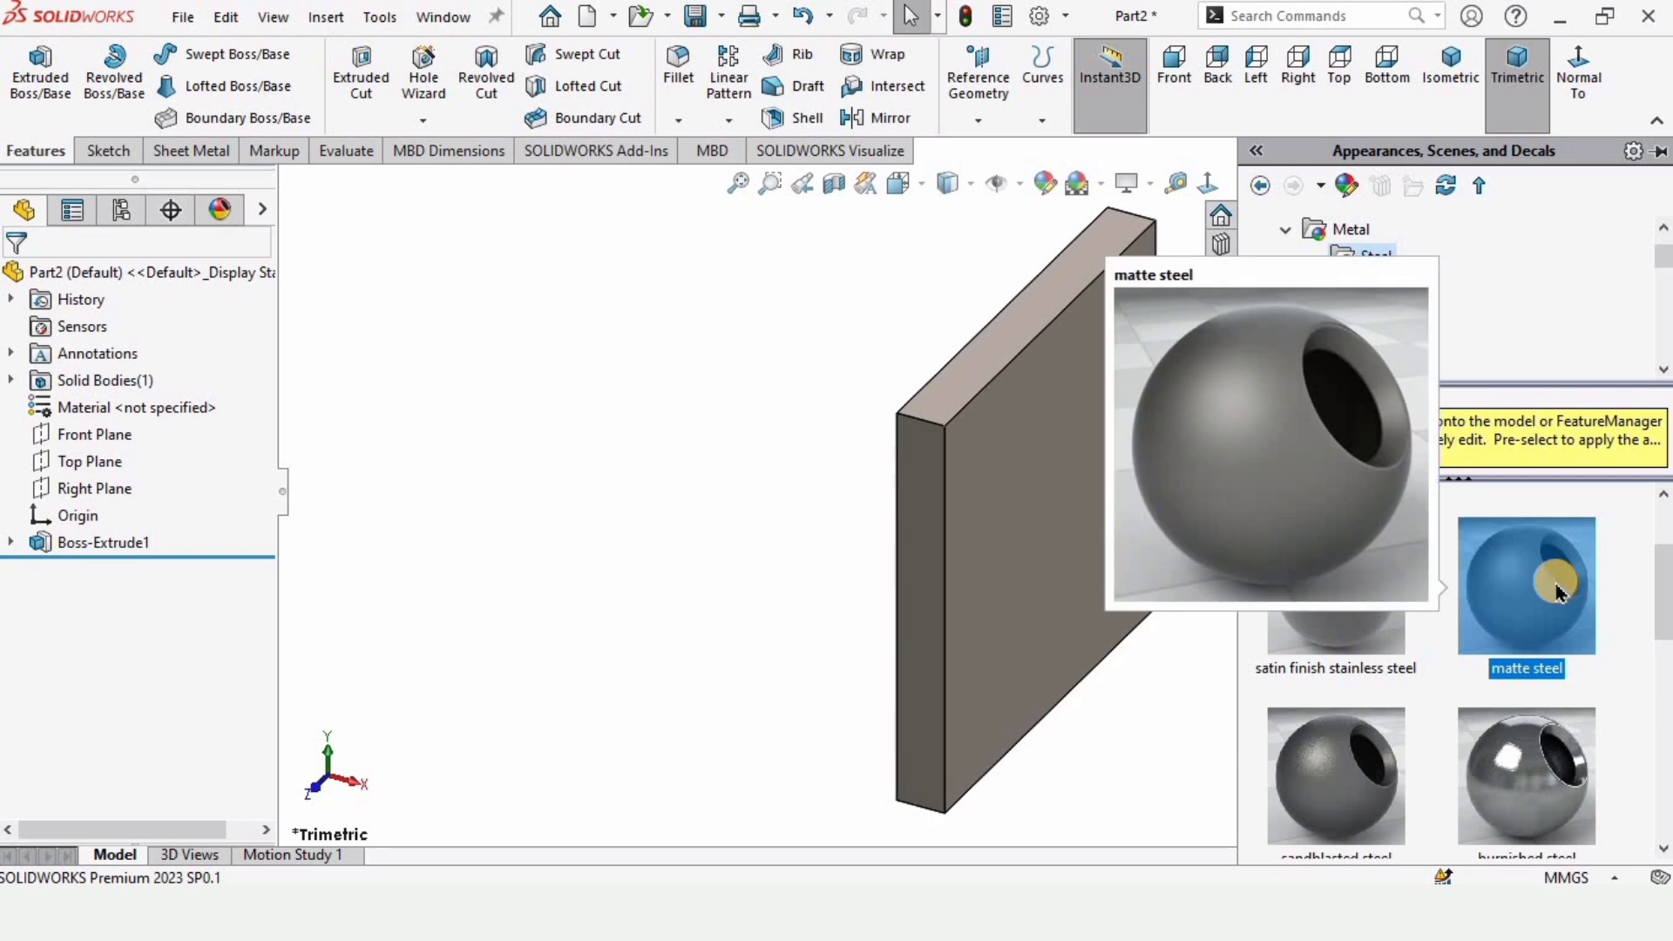
click(700, 536)
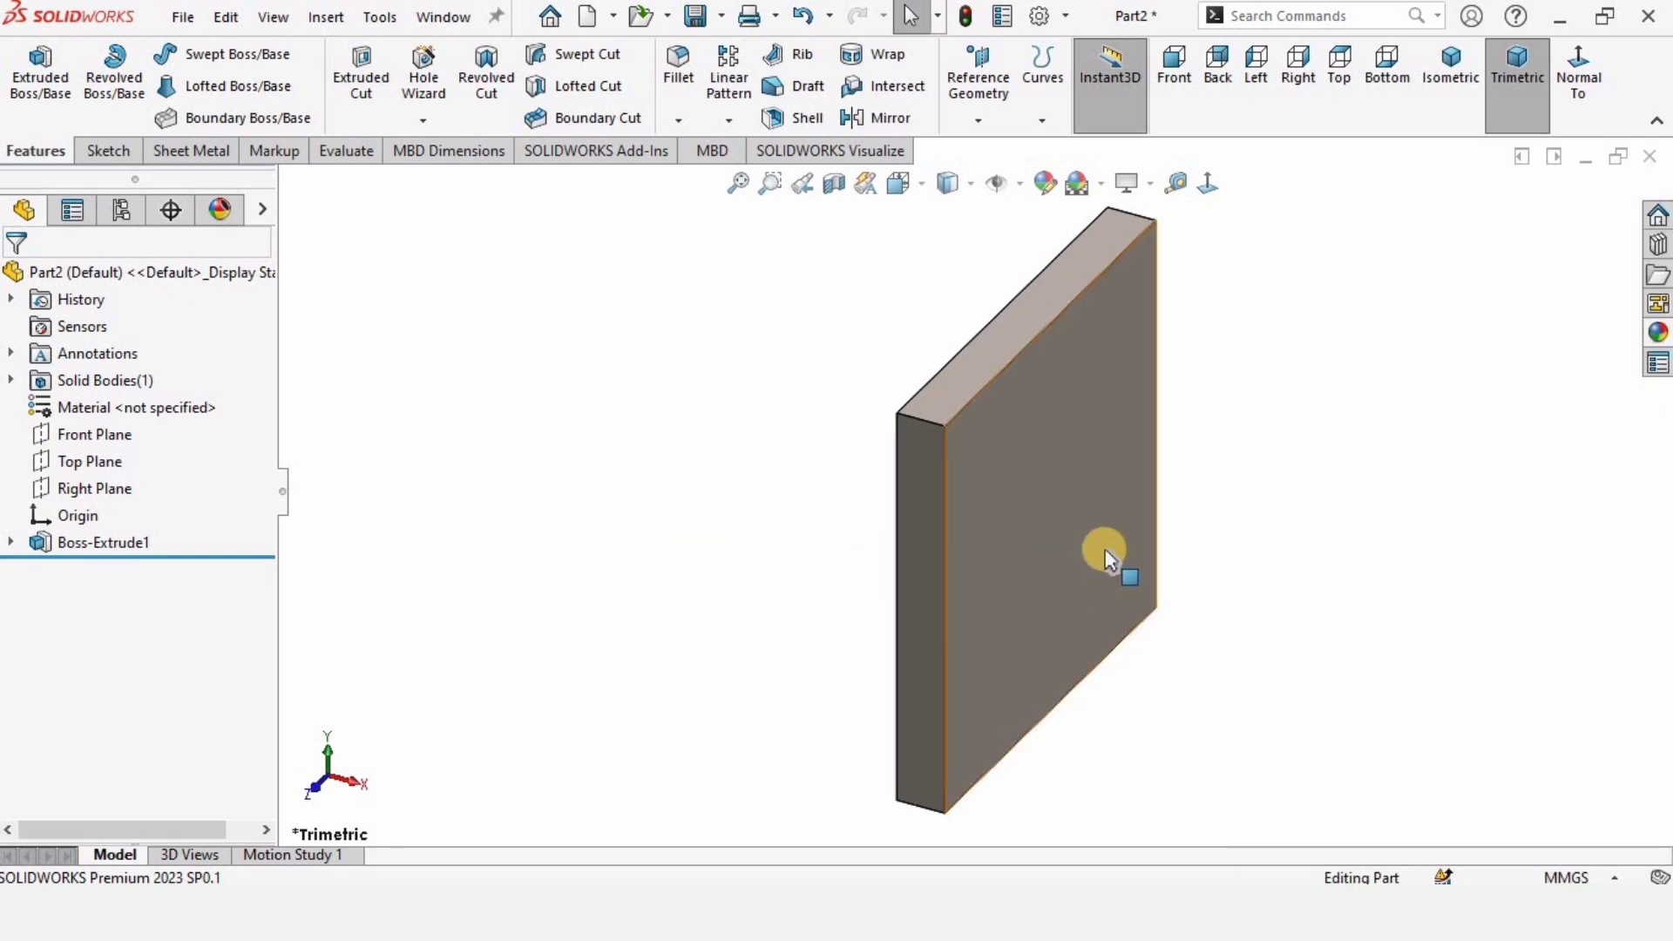
Step: Start a sketch on the plate's large square face and draw a circle of about 28 mm radius centred on the origin
middle_drag(1103, 553, 1039, 401)
scroll(1010, 520, down, 2)
click(1010, 522)
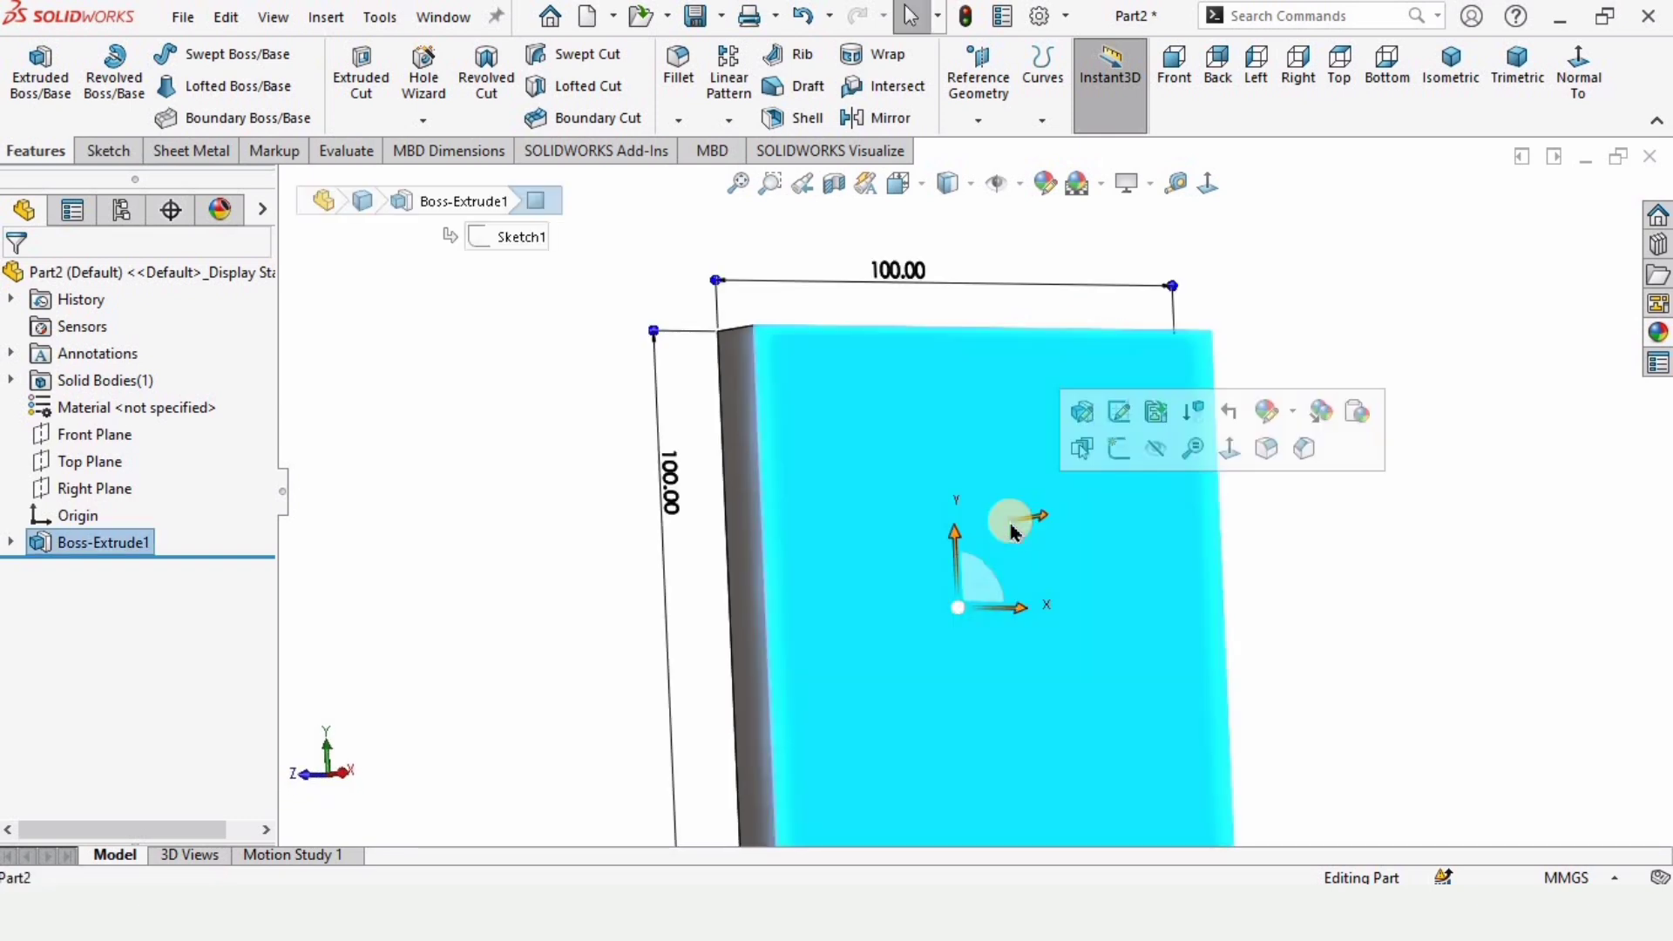
click(1122, 440)
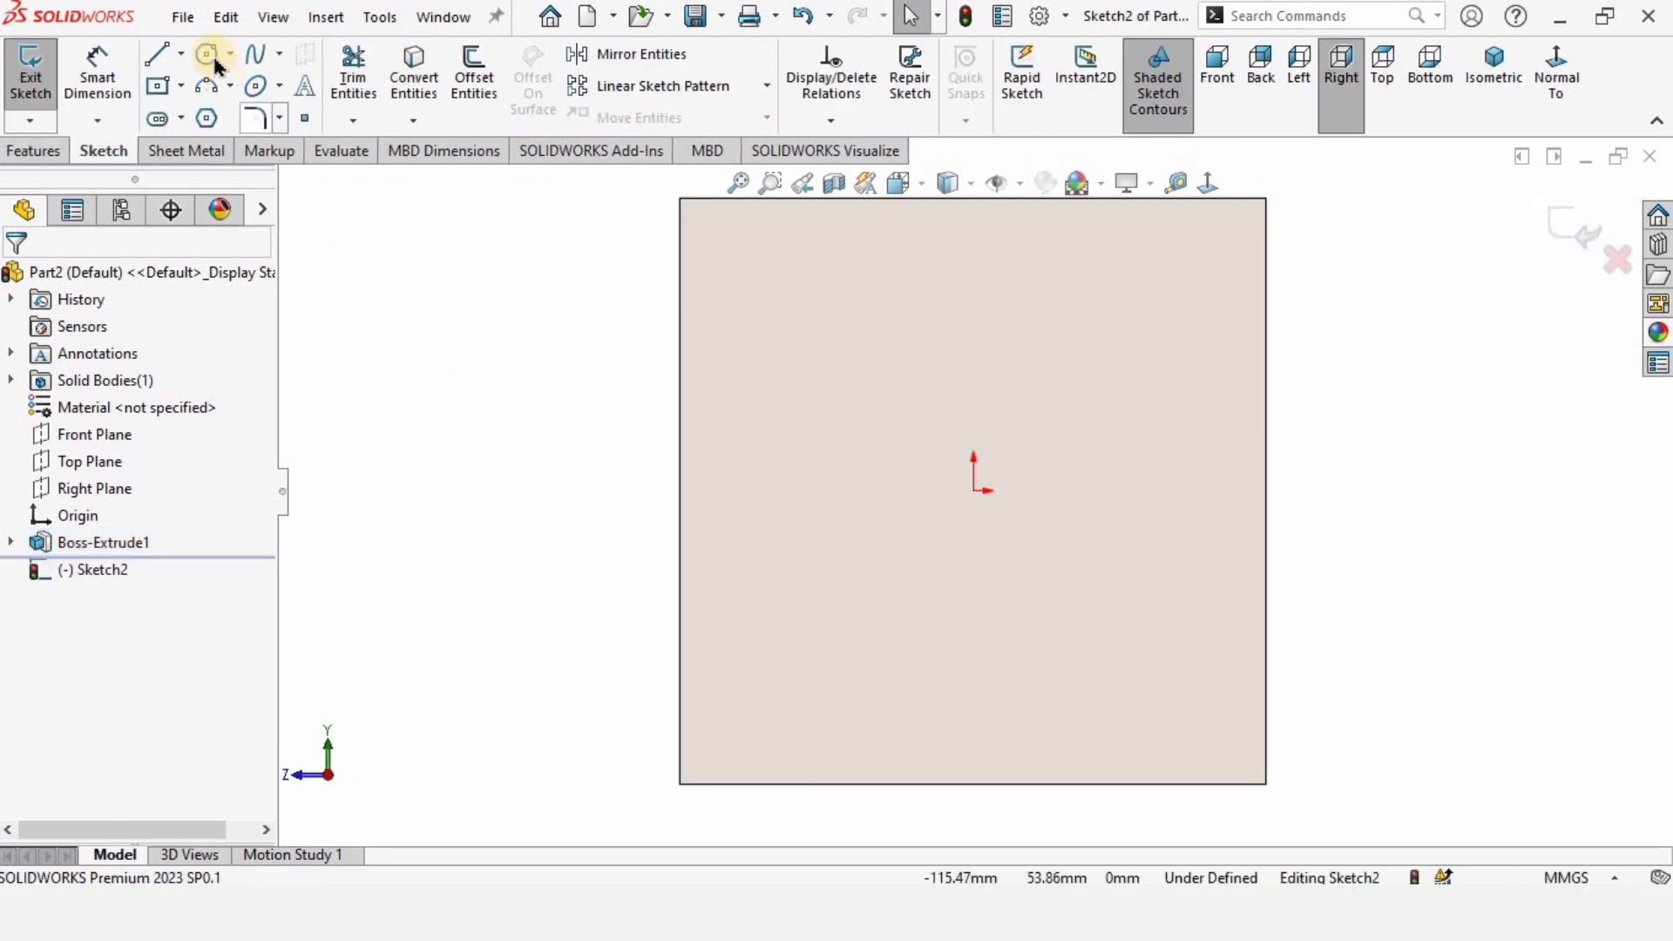
click(206, 56)
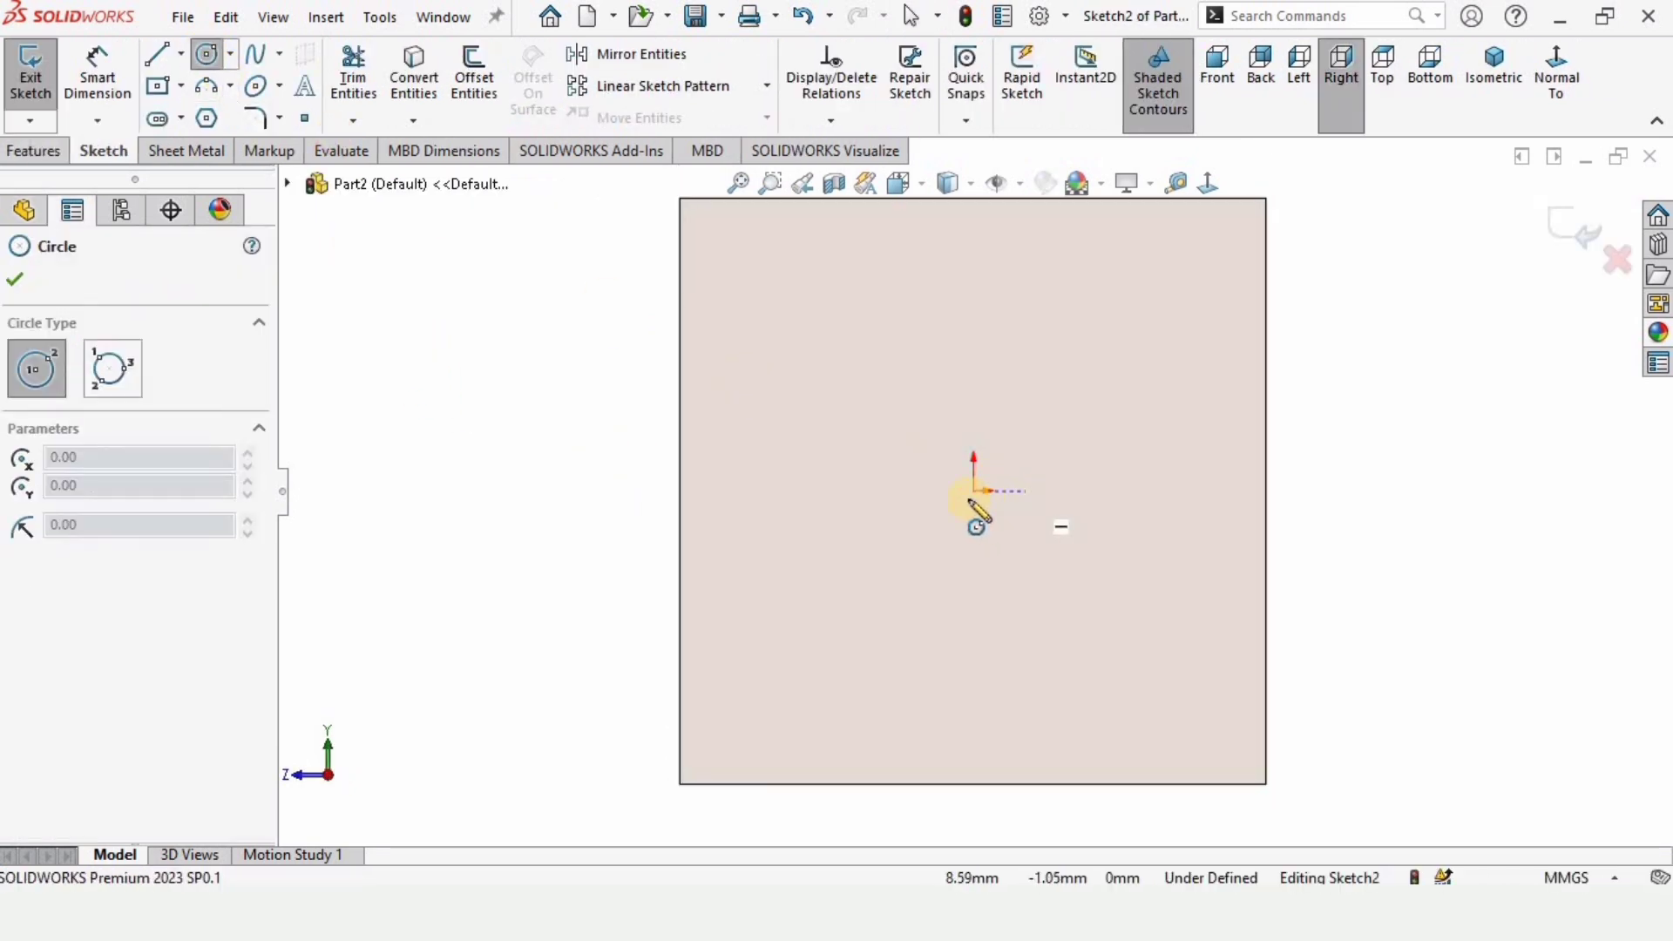
click(974, 491)
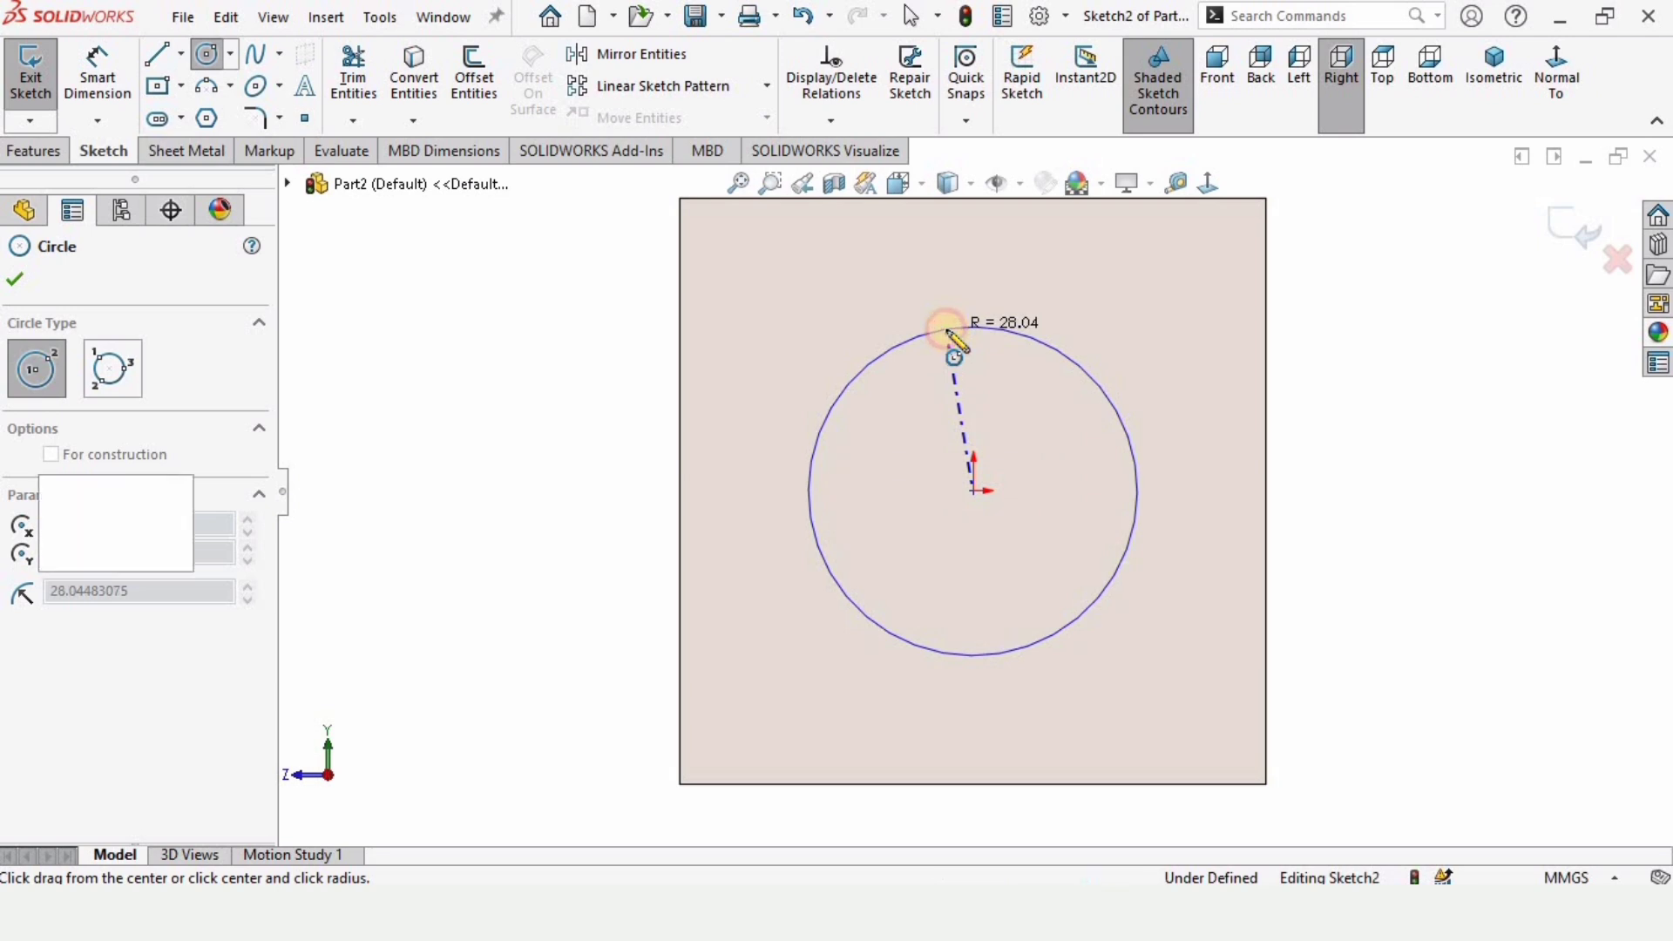
click(947, 329)
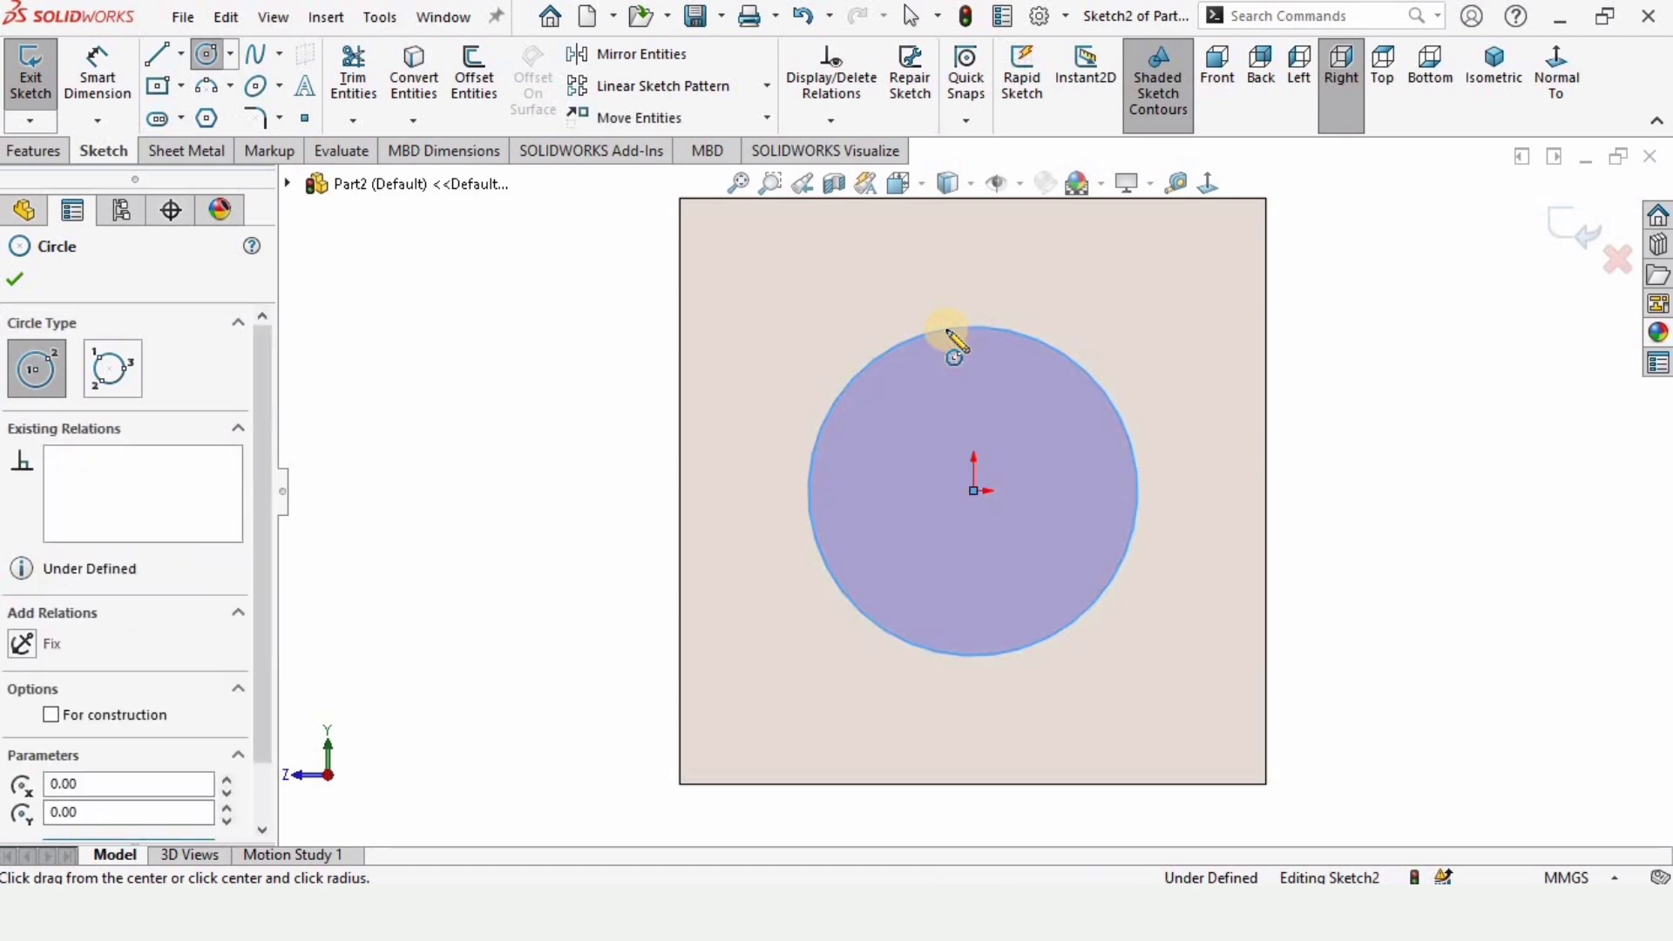
Step: Dimension the circle and set its diameter to 60 mm
click(92, 72)
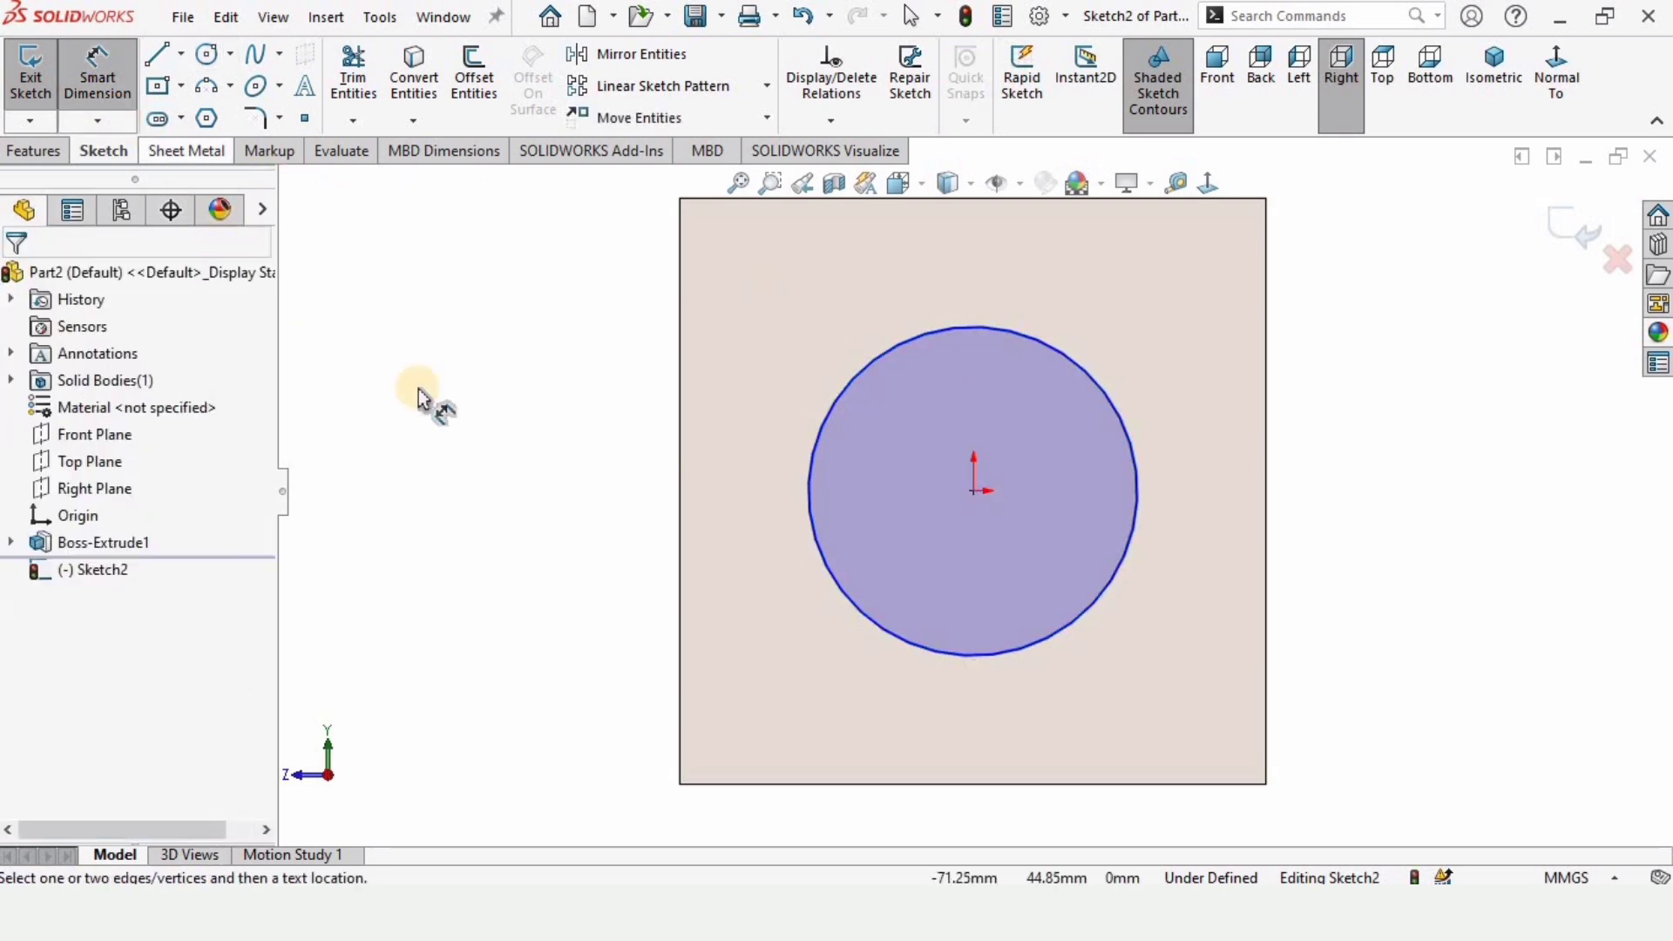
click(1200, 418)
click(1341, 415)
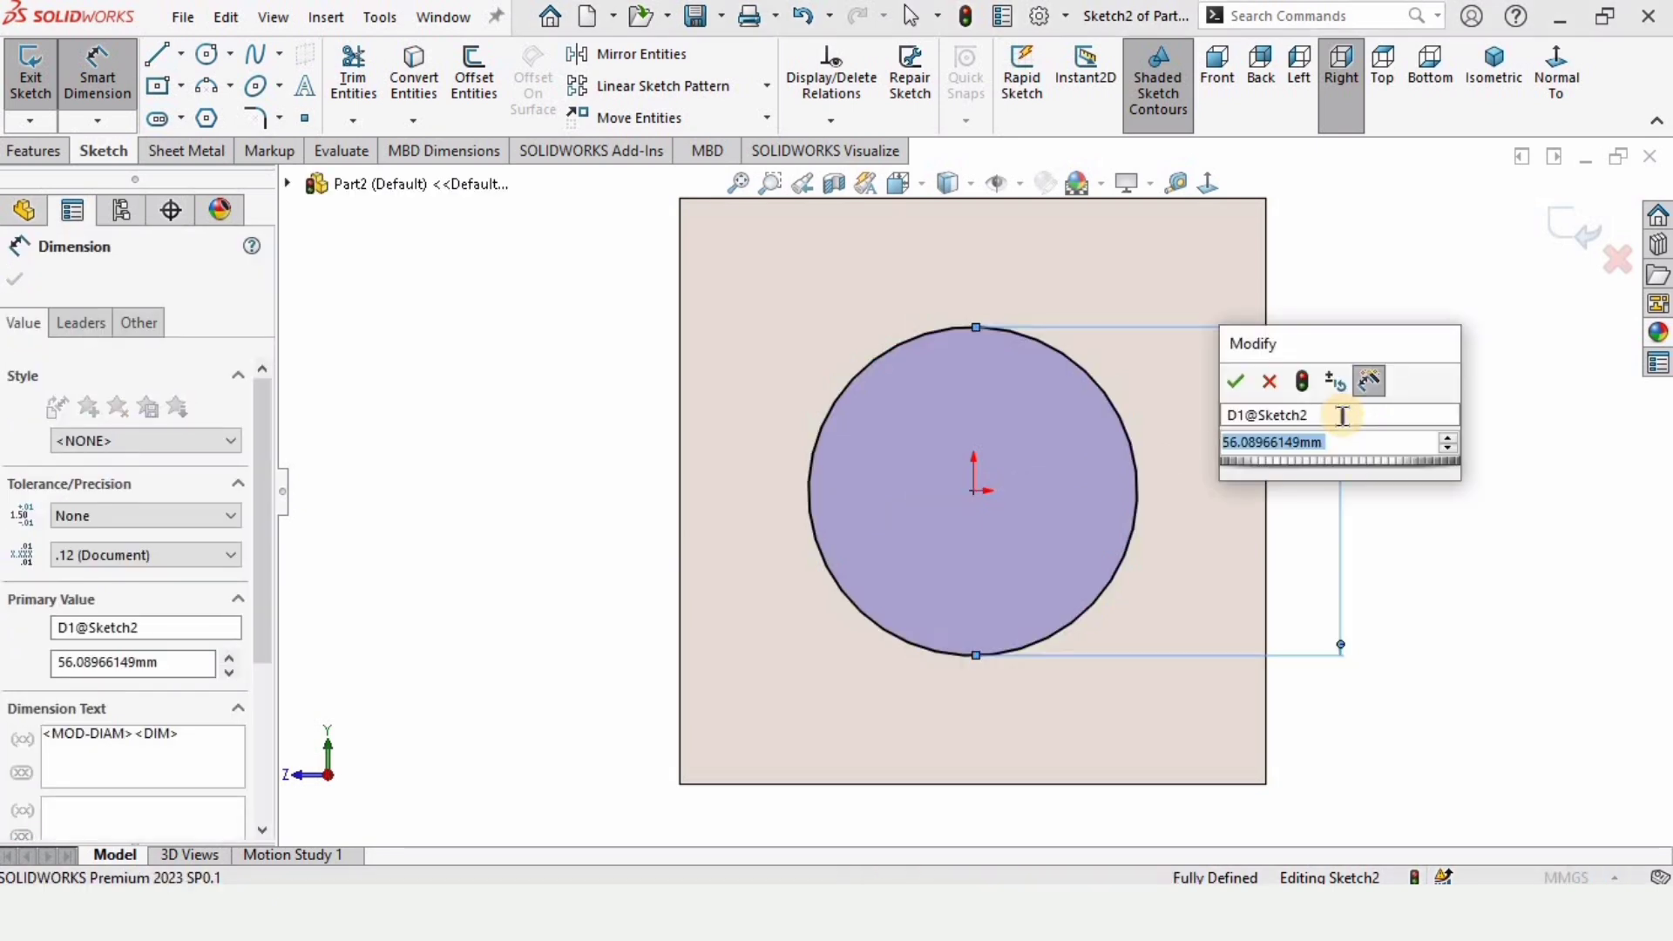
text(60)
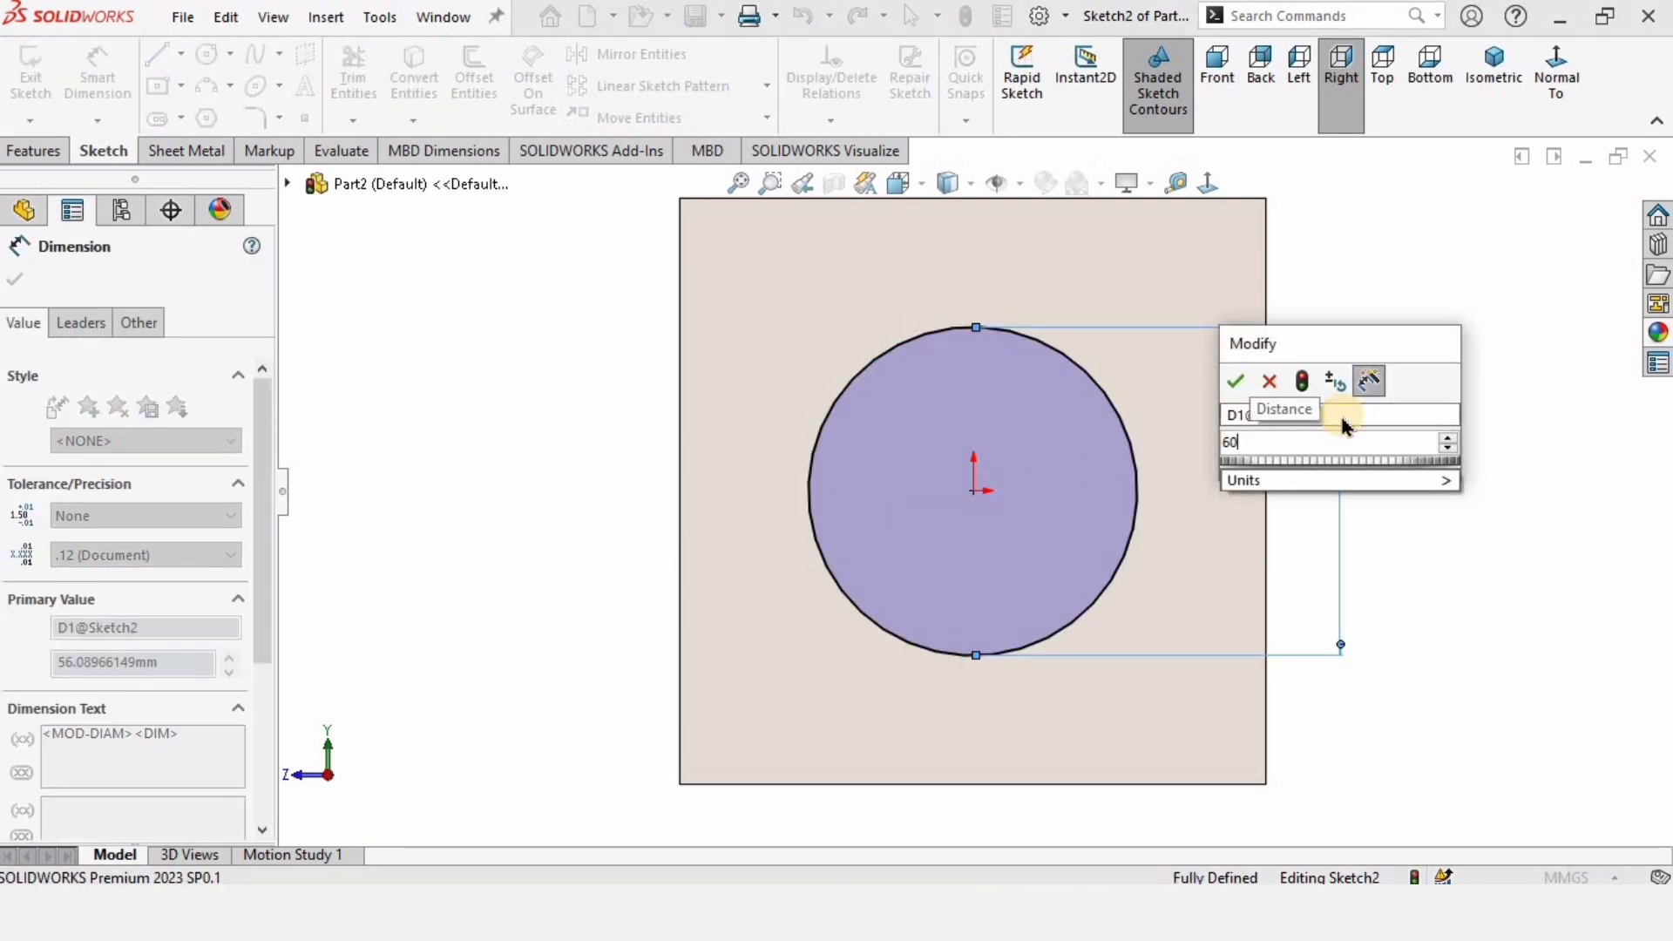
key(Return)
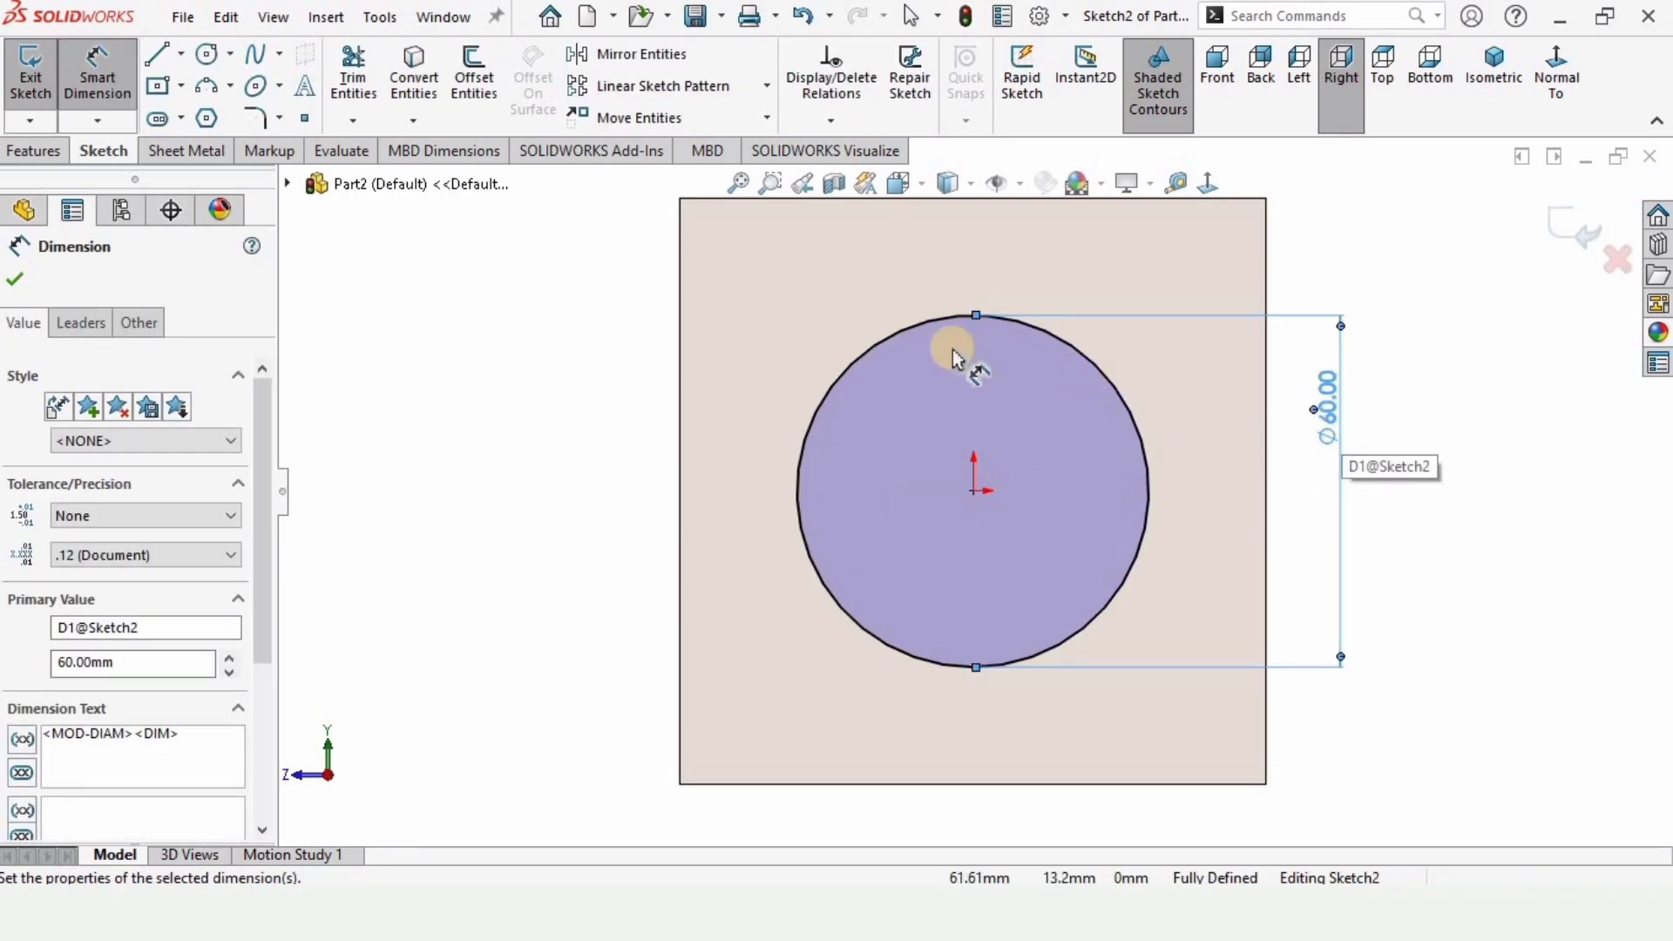
Step: Sketch a center rectangle about 33 mm high from the origin, spanning the plate's full width
click(182, 86)
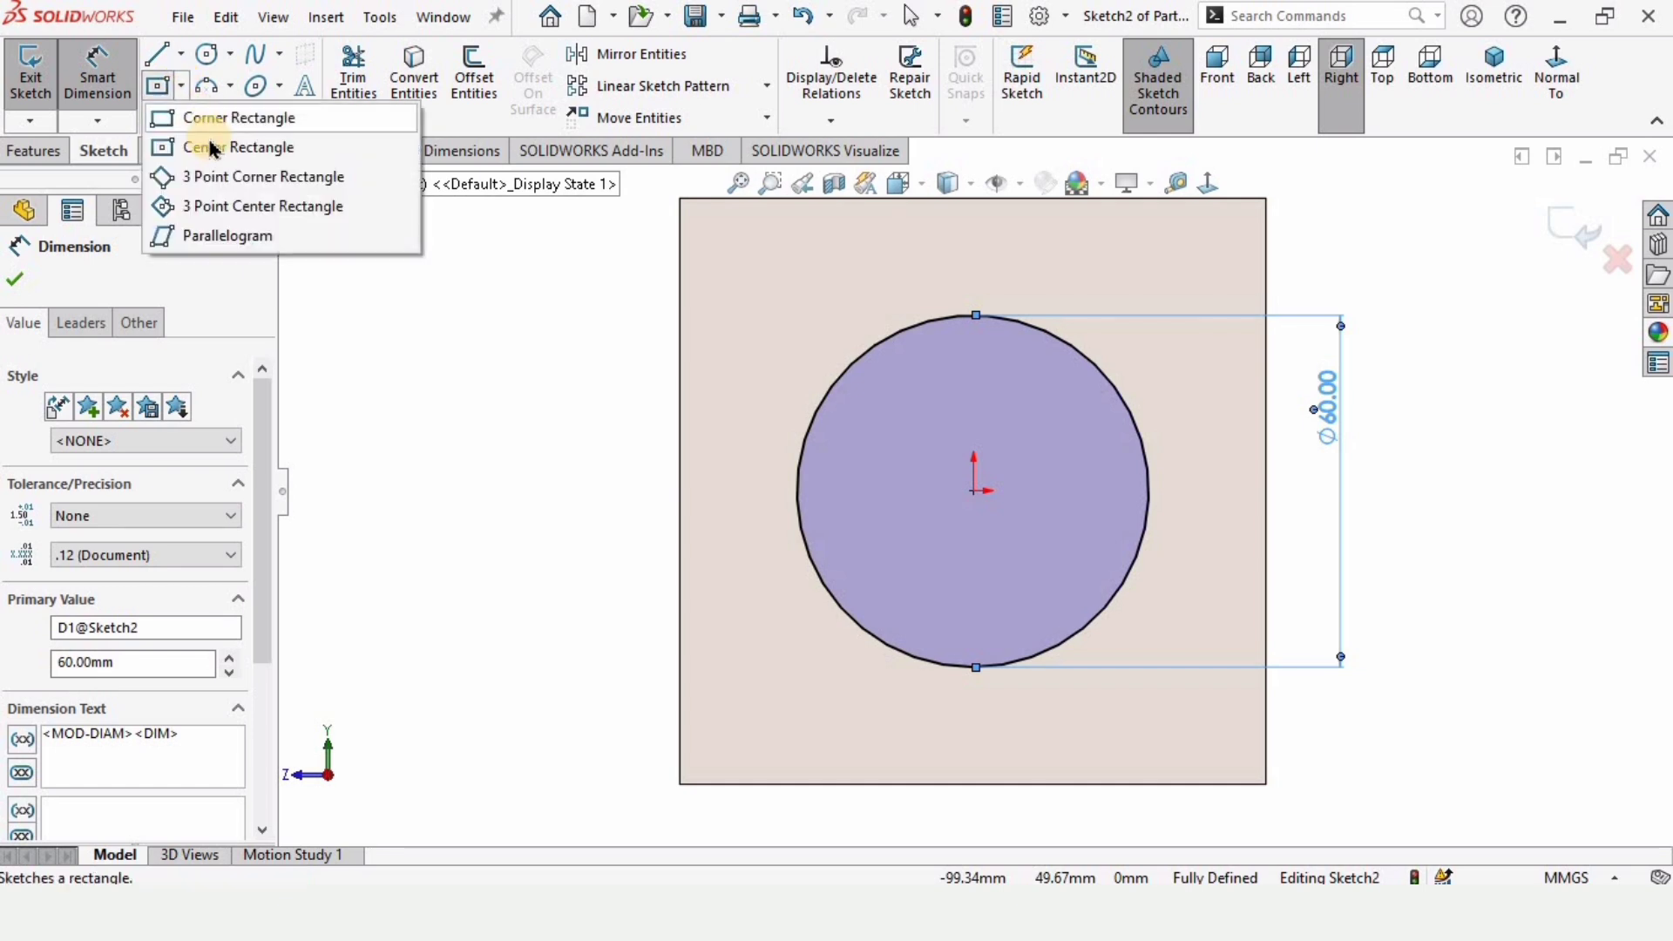
click(237, 148)
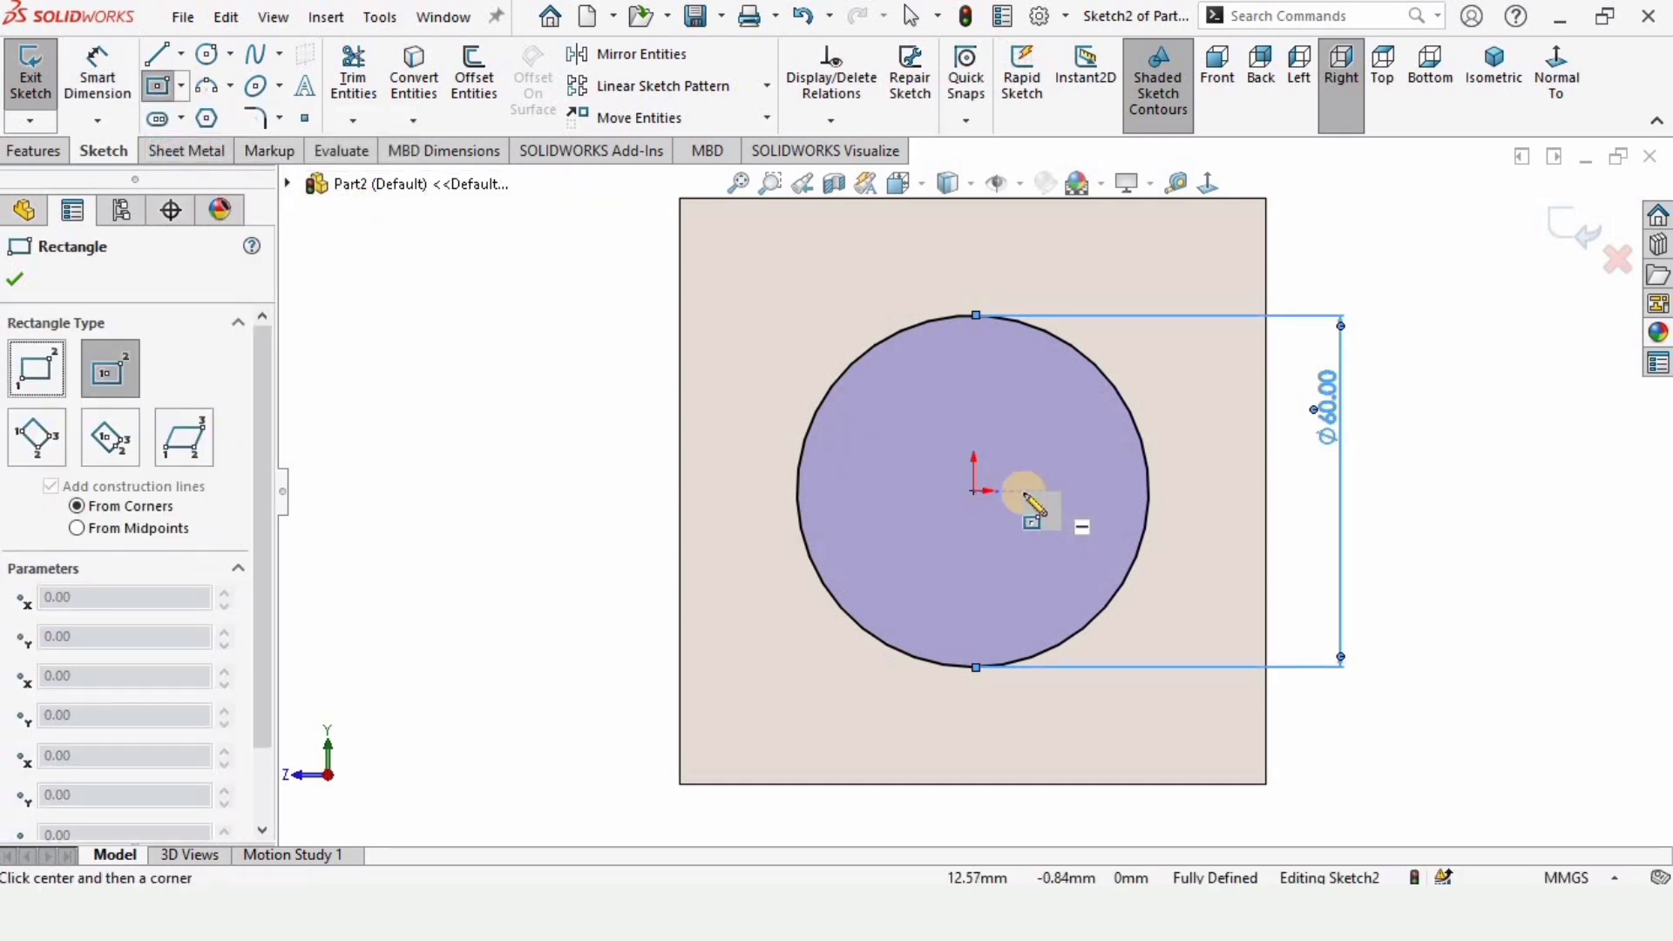
click(954, 485)
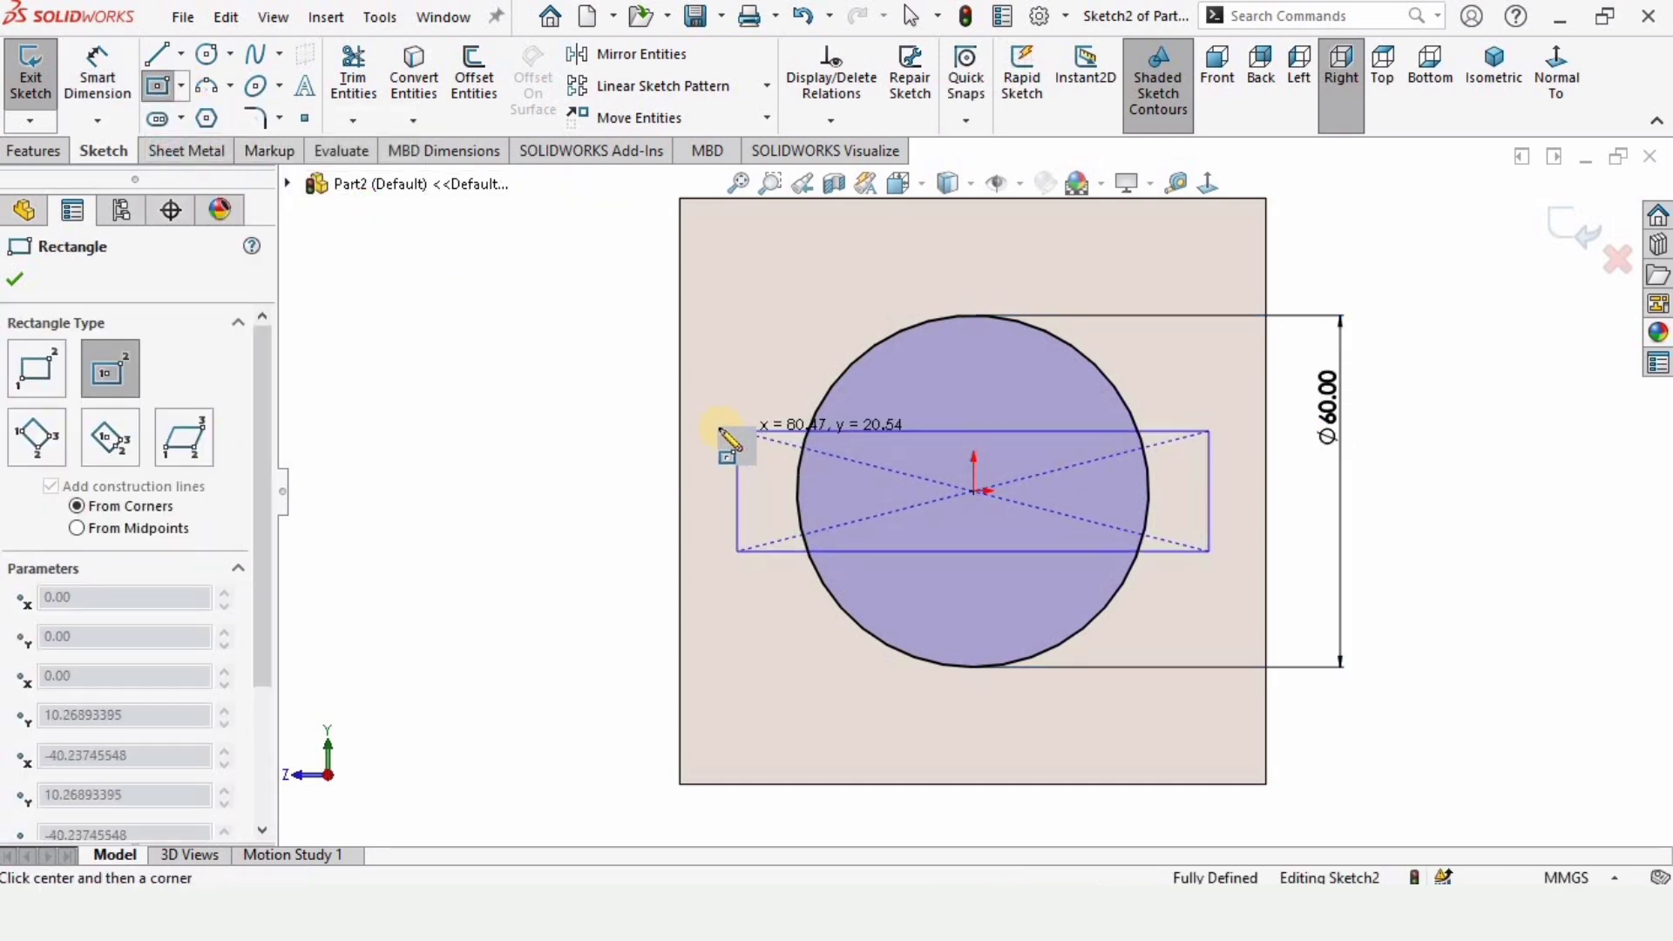
click(679, 395)
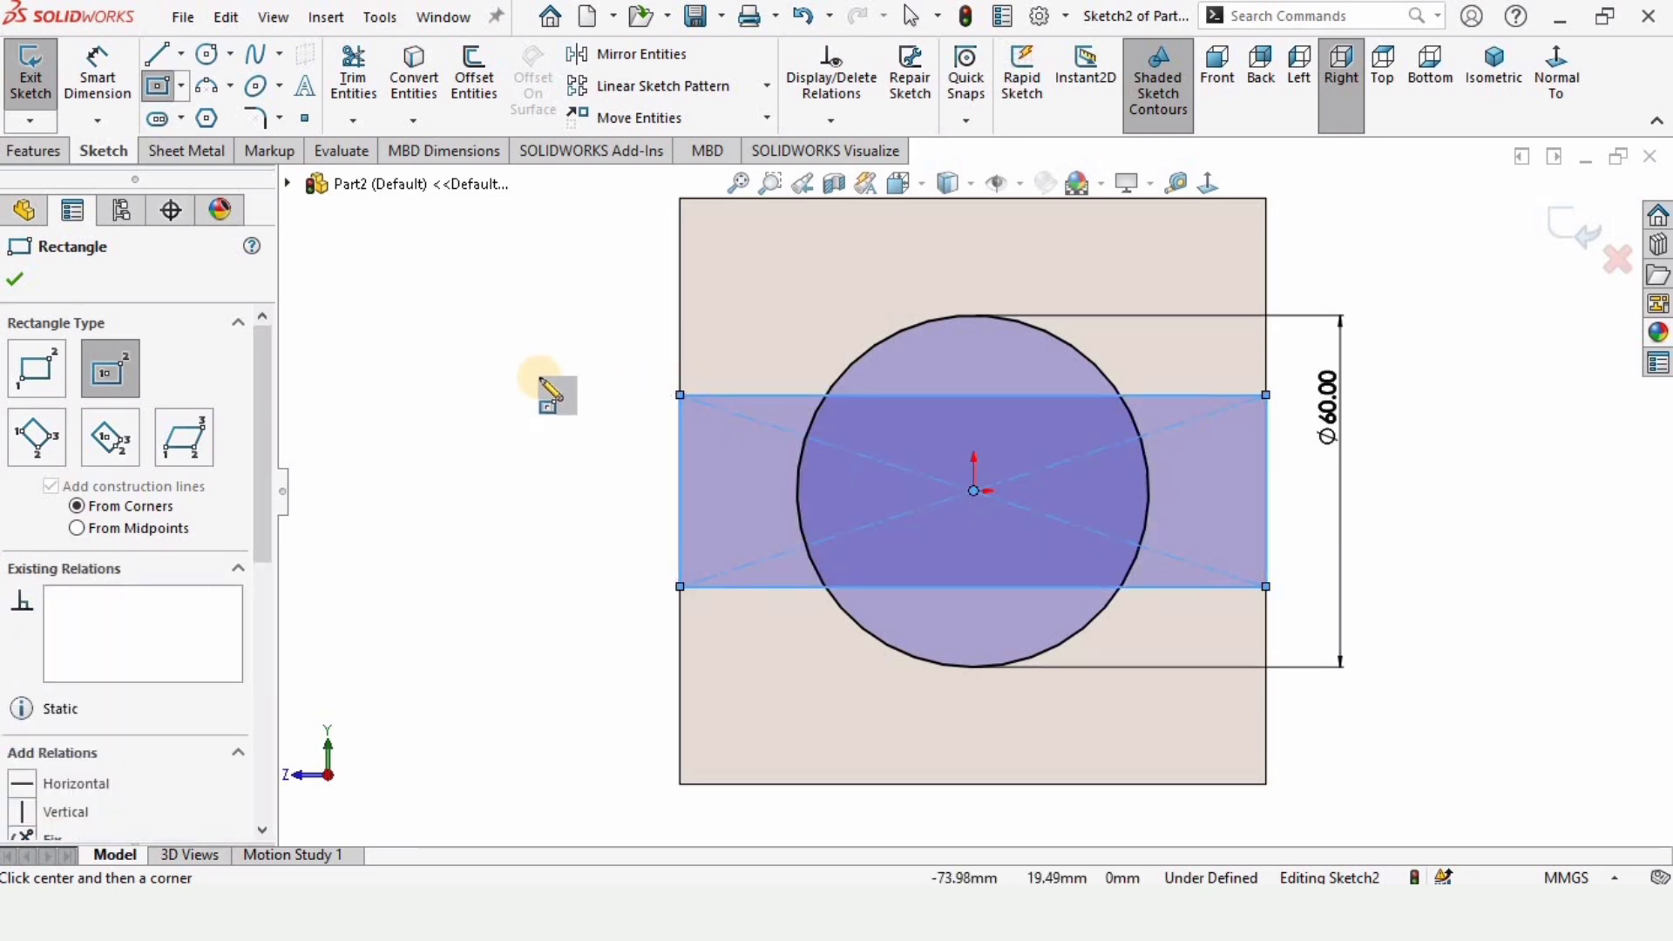
key(Escape)
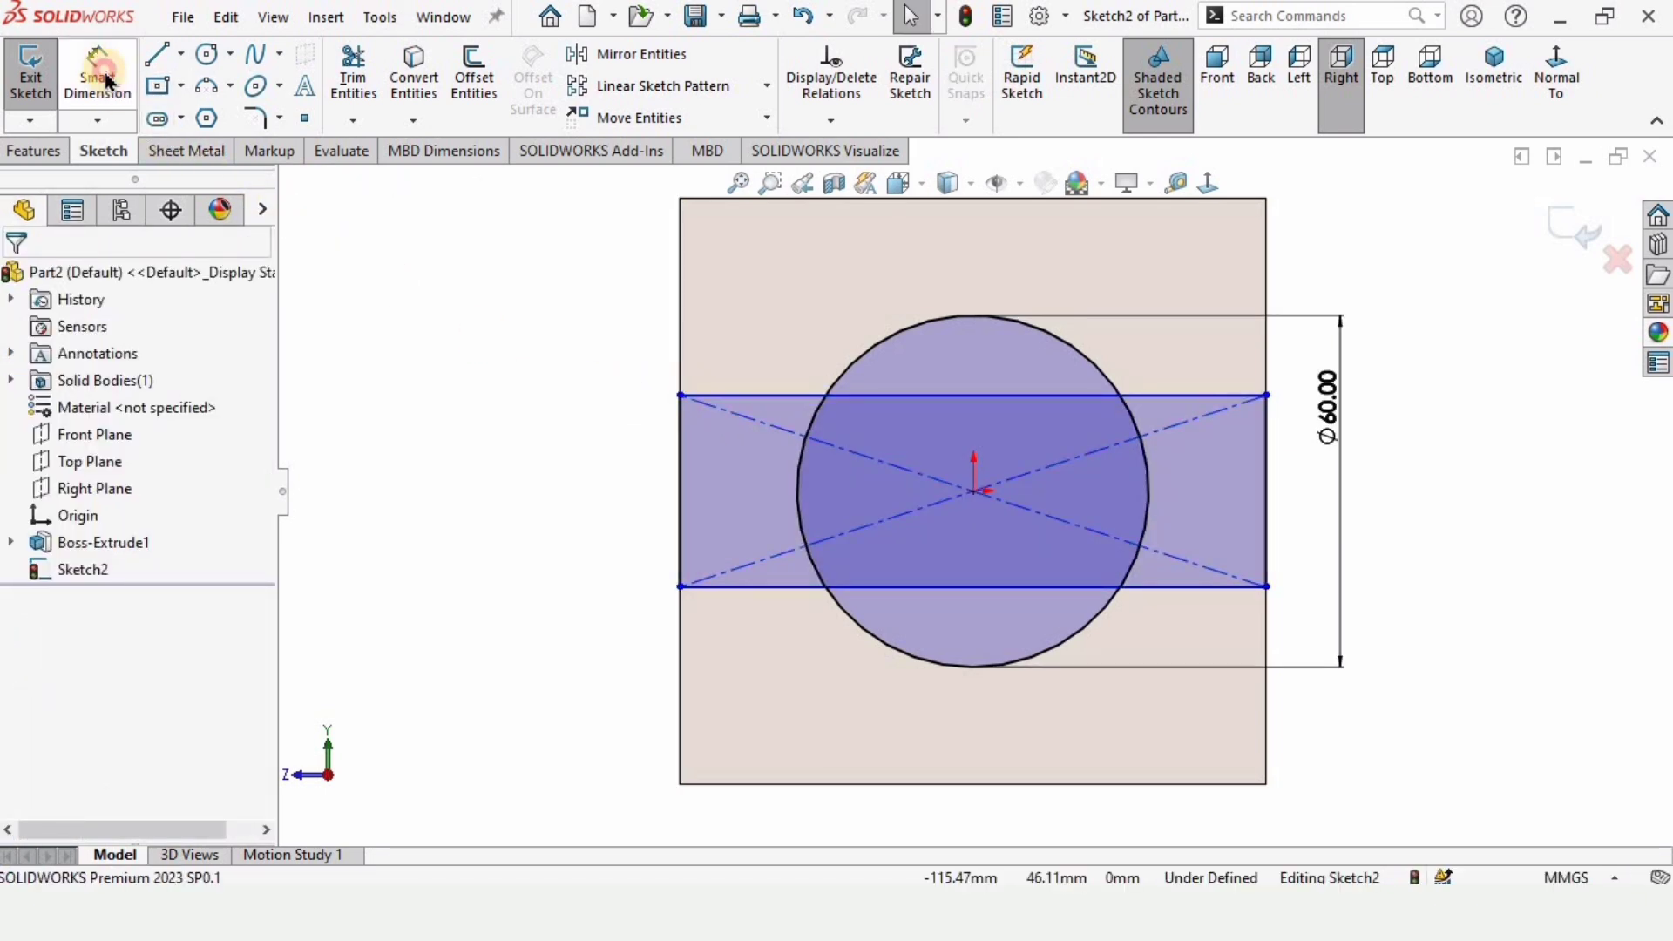
Step: Dimension the rectangle's vertical edge and set its length to 25 mm
click(98, 83)
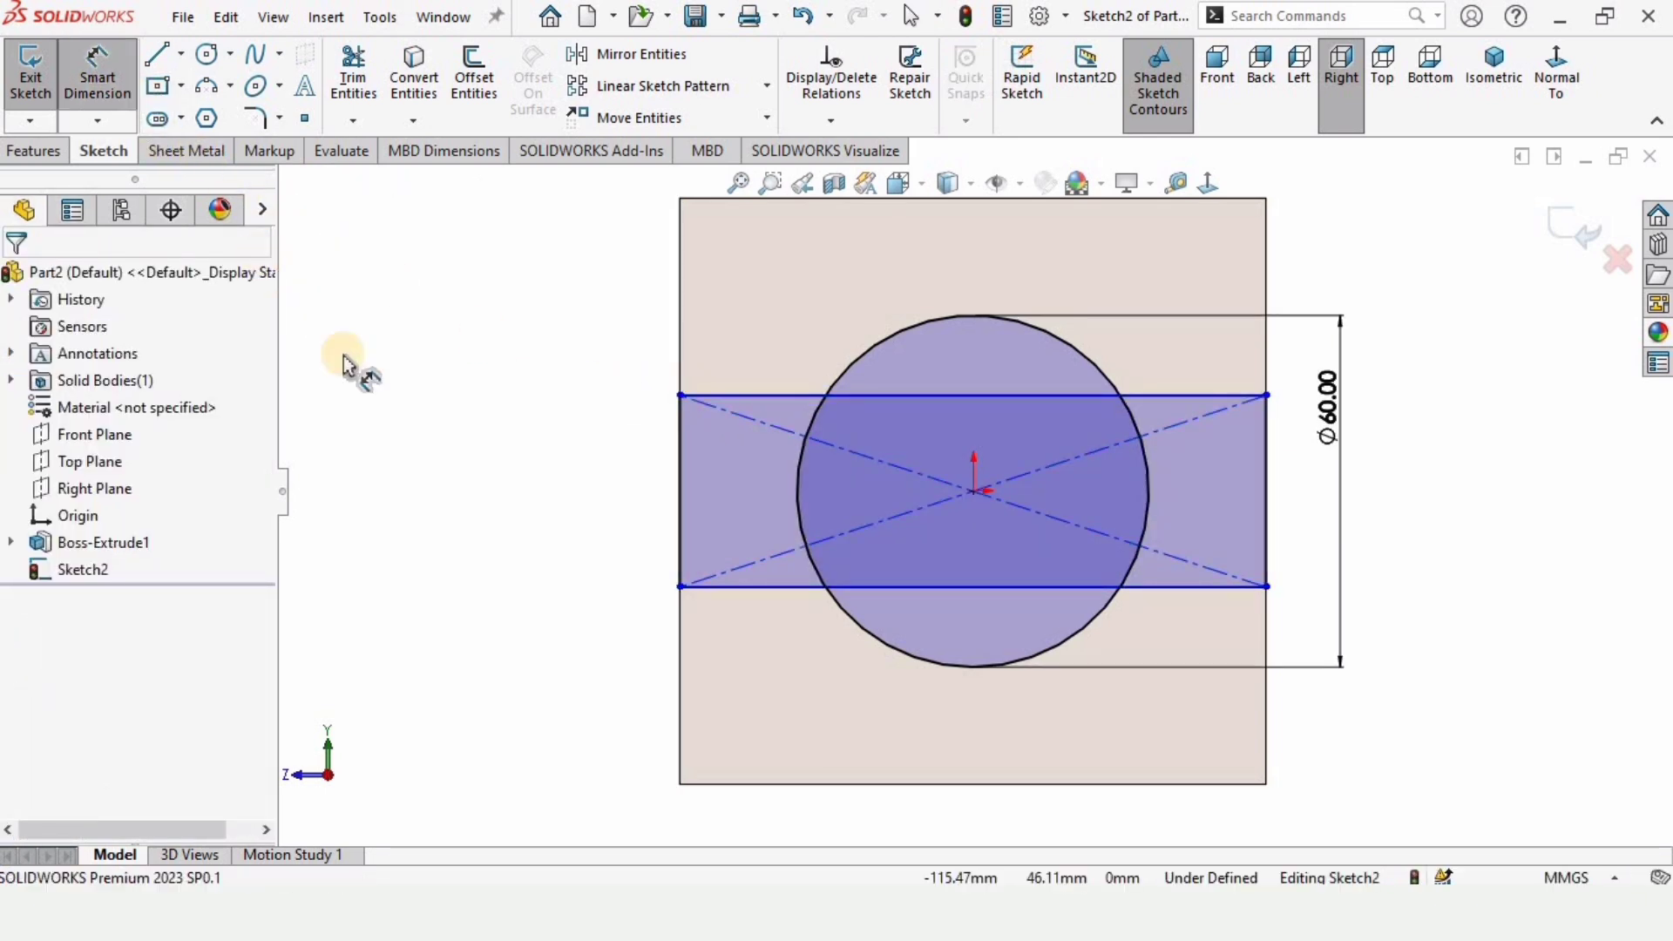
click(680, 423)
click(566, 476)
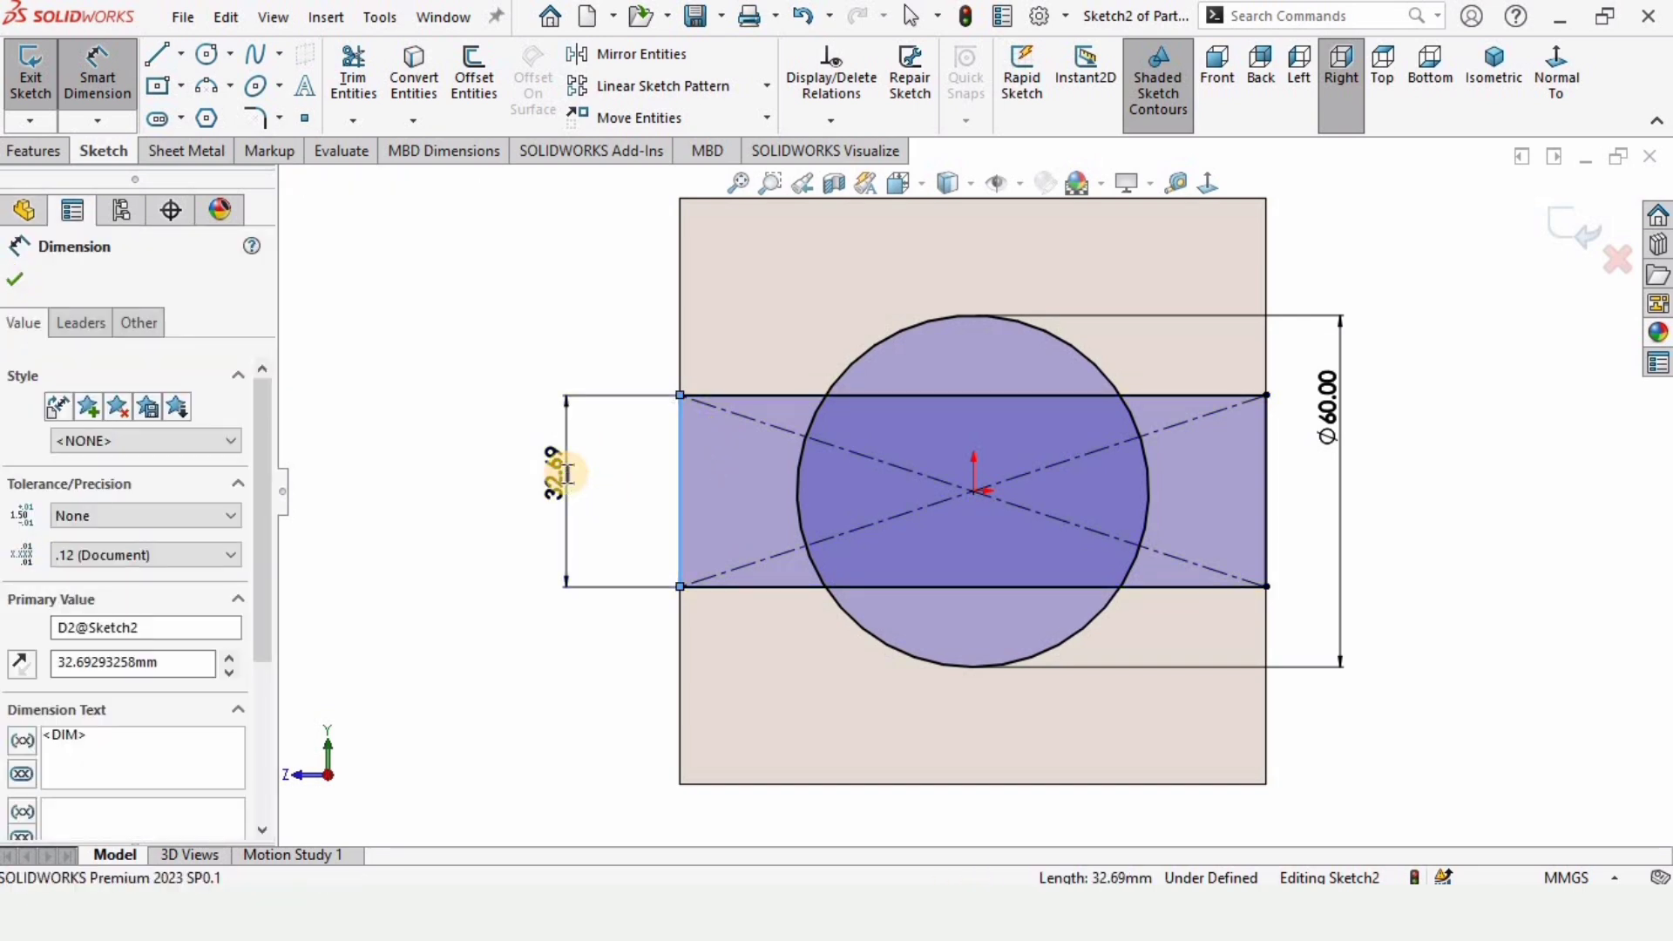
text(25)
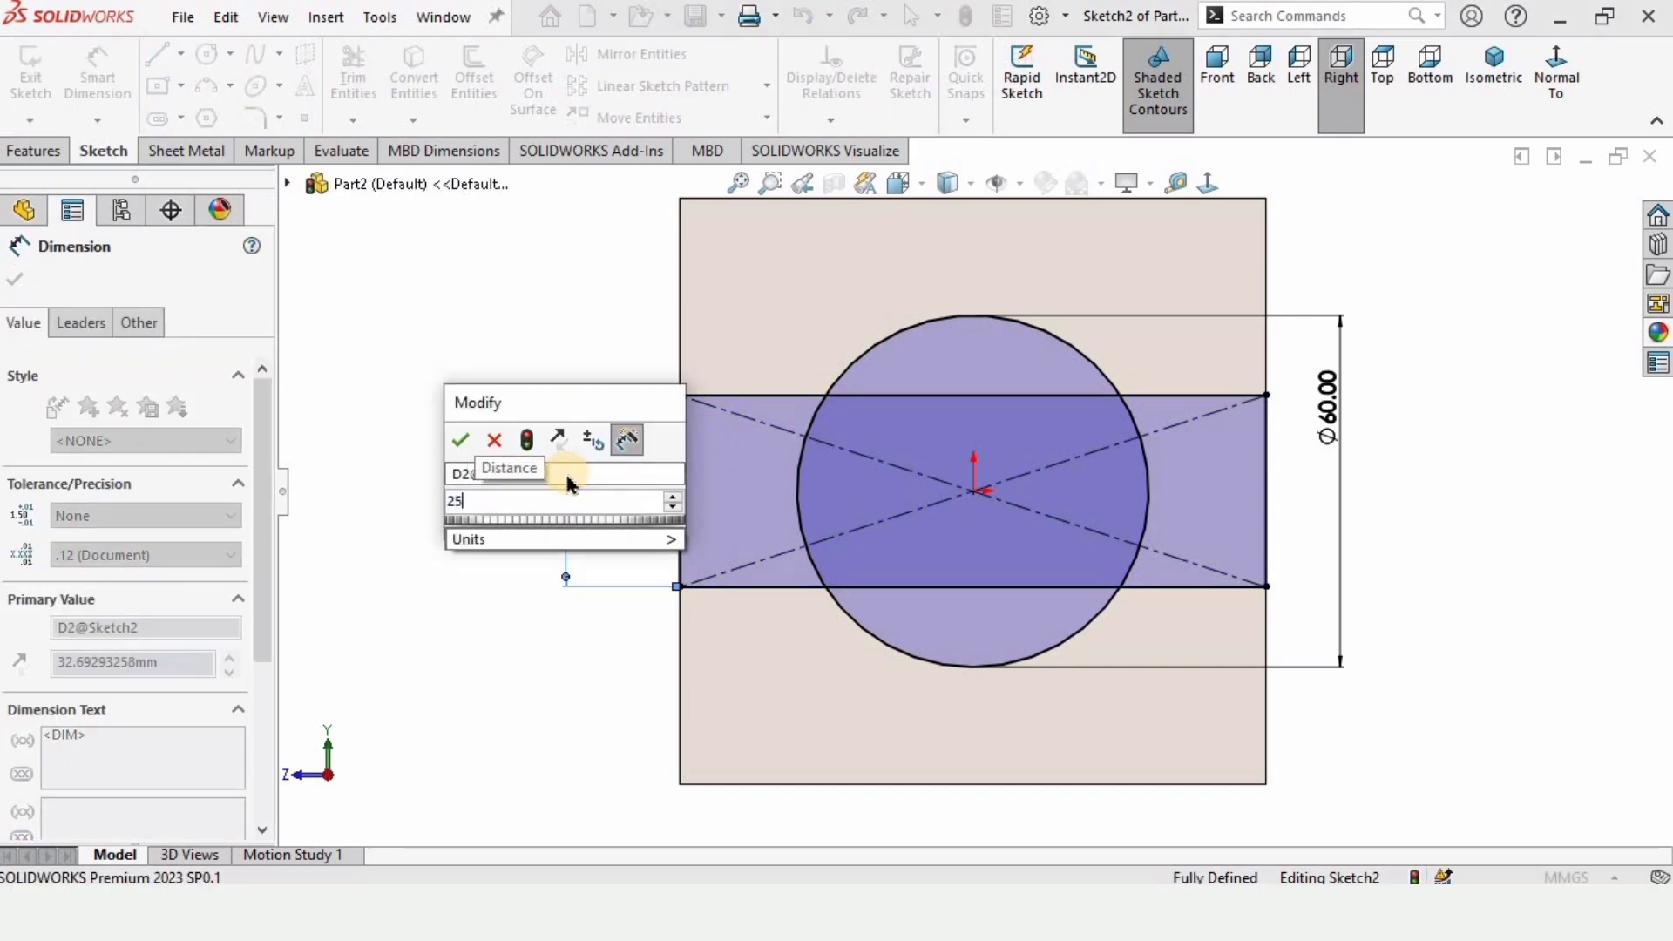
key(Return)
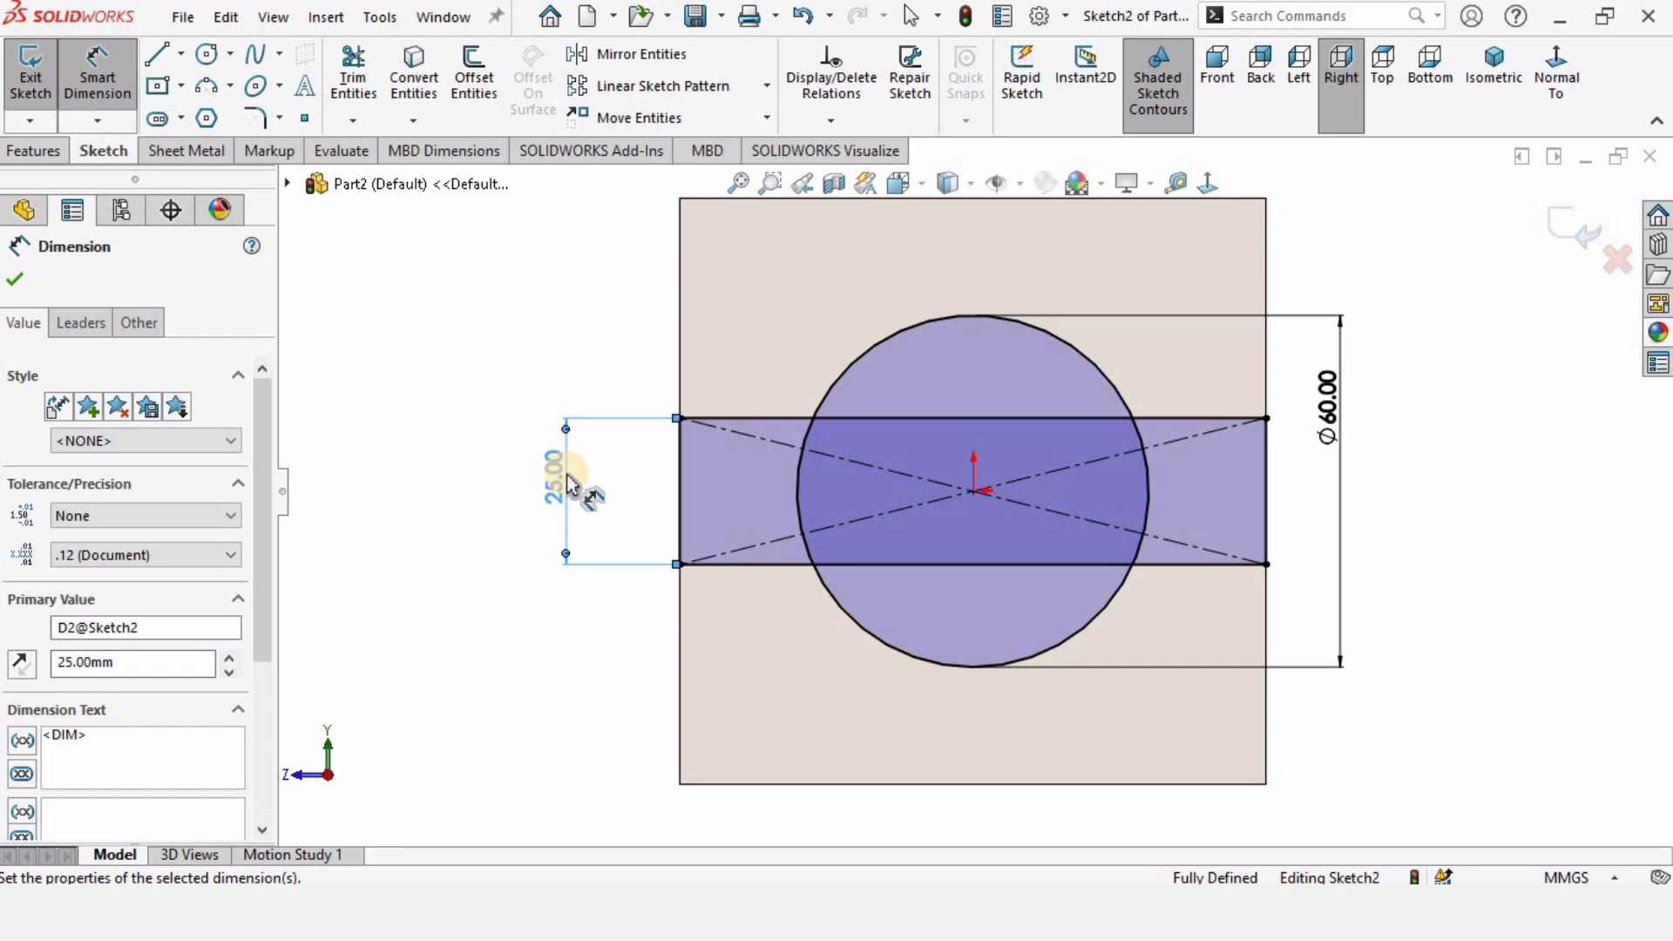
click(770, 566)
key(z)
click(916, 771)
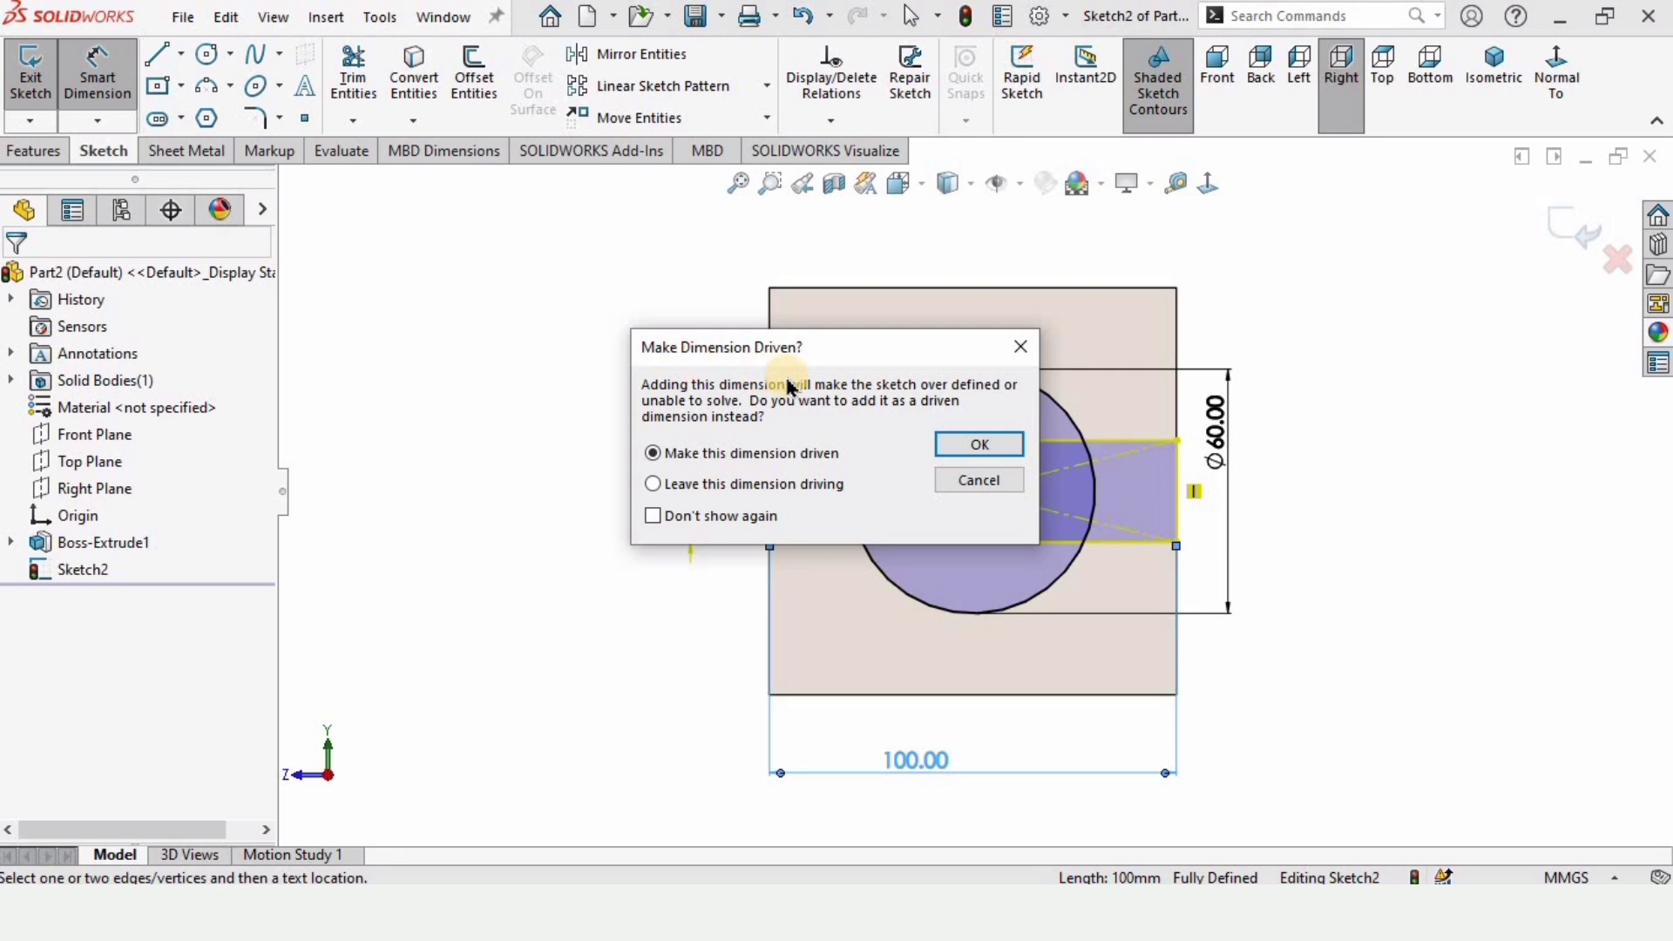
click(1020, 349)
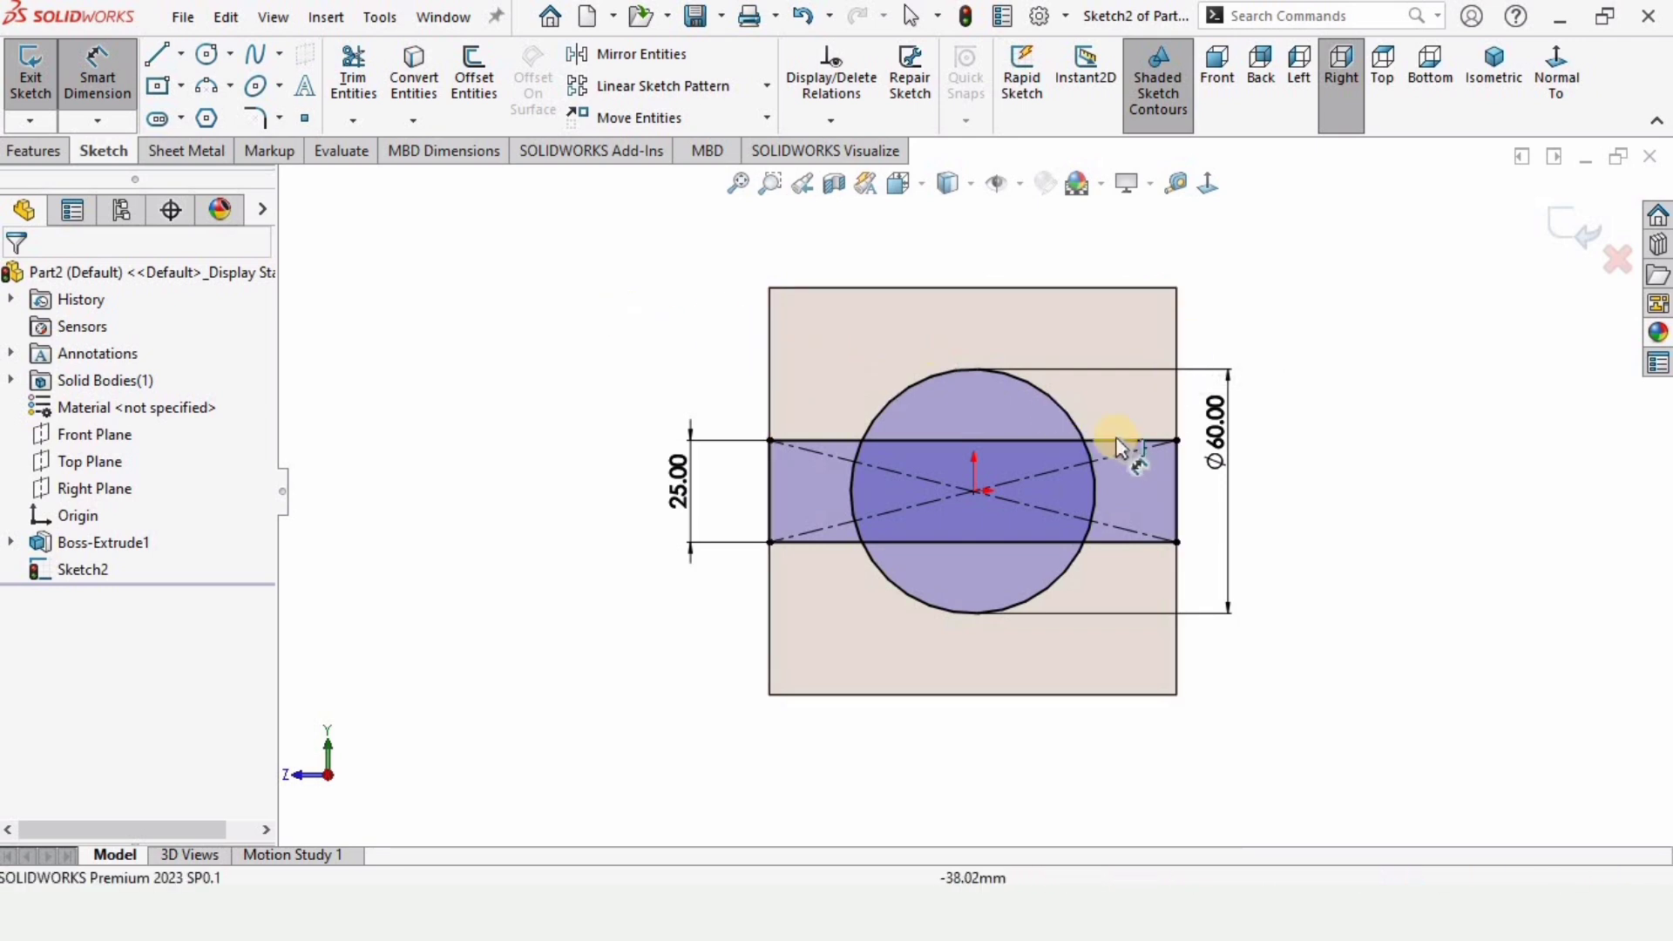
Step: Power-trim the circle's arcs inside the rectangle and the rectangle's edge segments inside the circle, leaving one closed outline
scroll(1118, 445, down, 1)
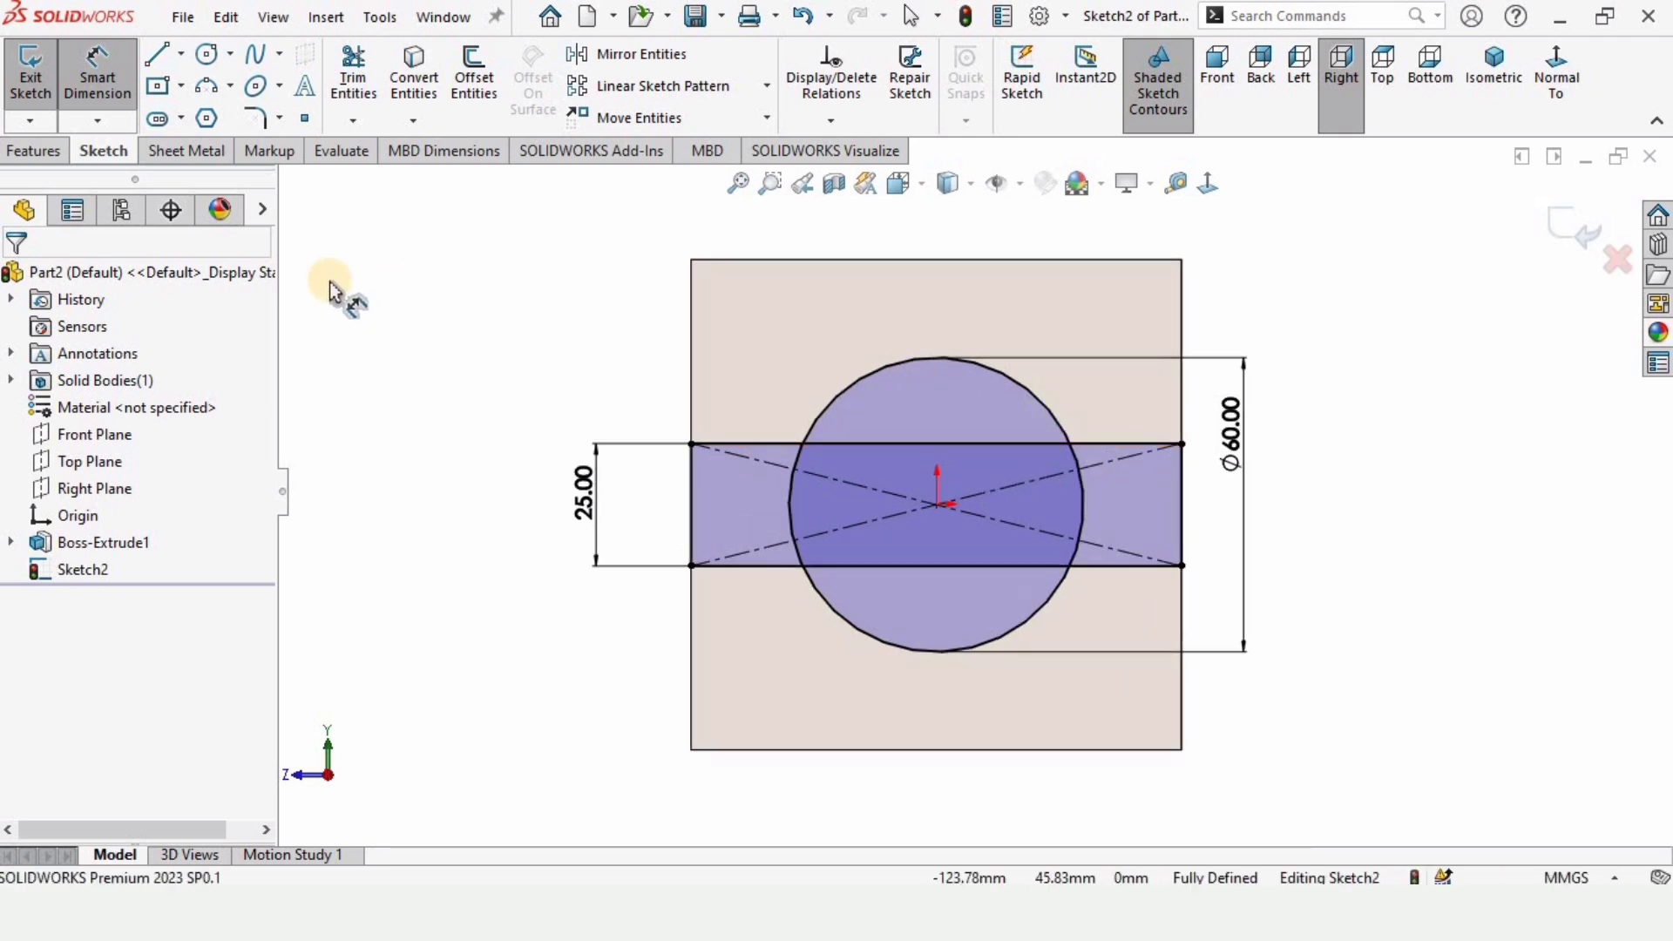
click(361, 81)
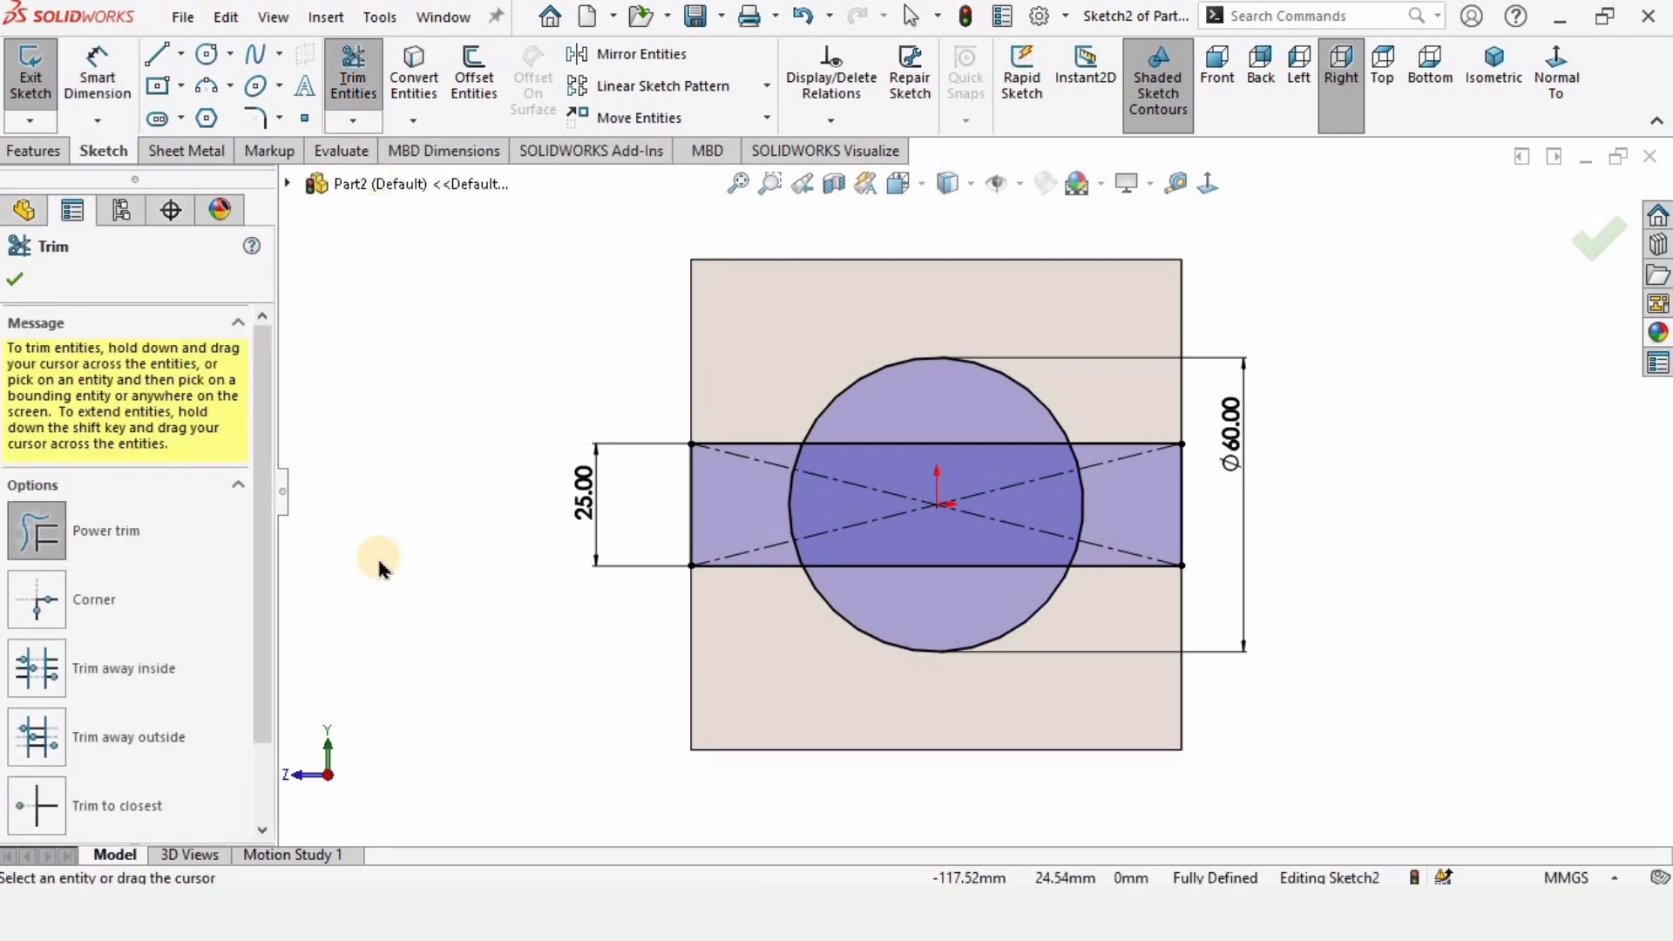
click(103, 529)
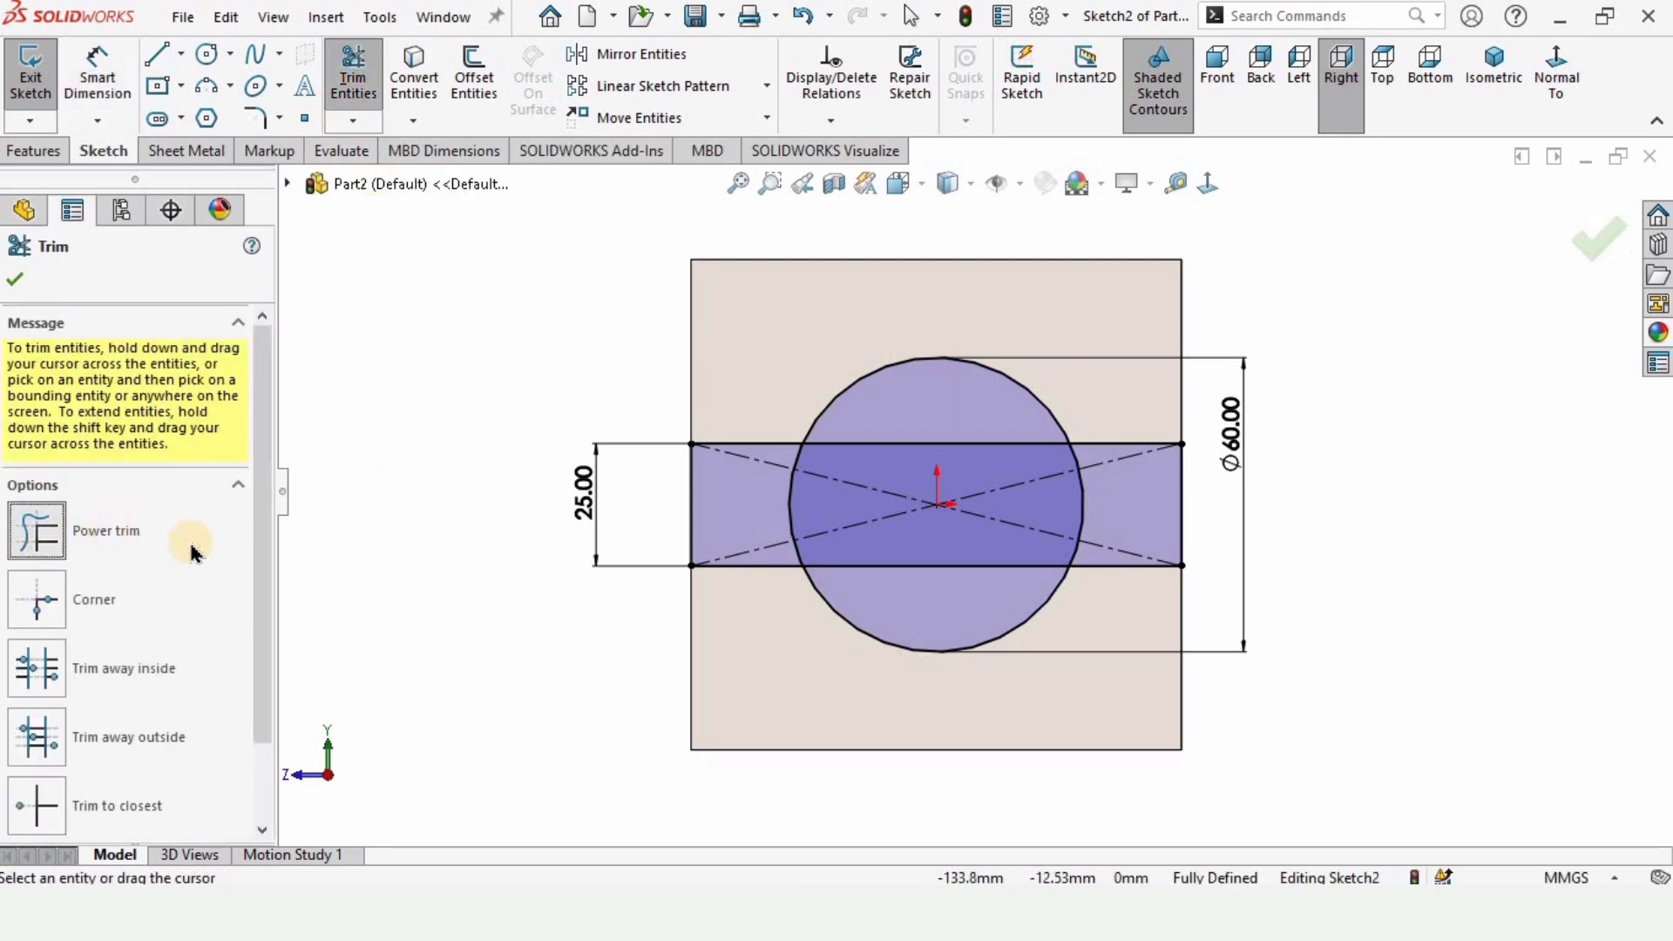
scroll(747, 590, down, 5)
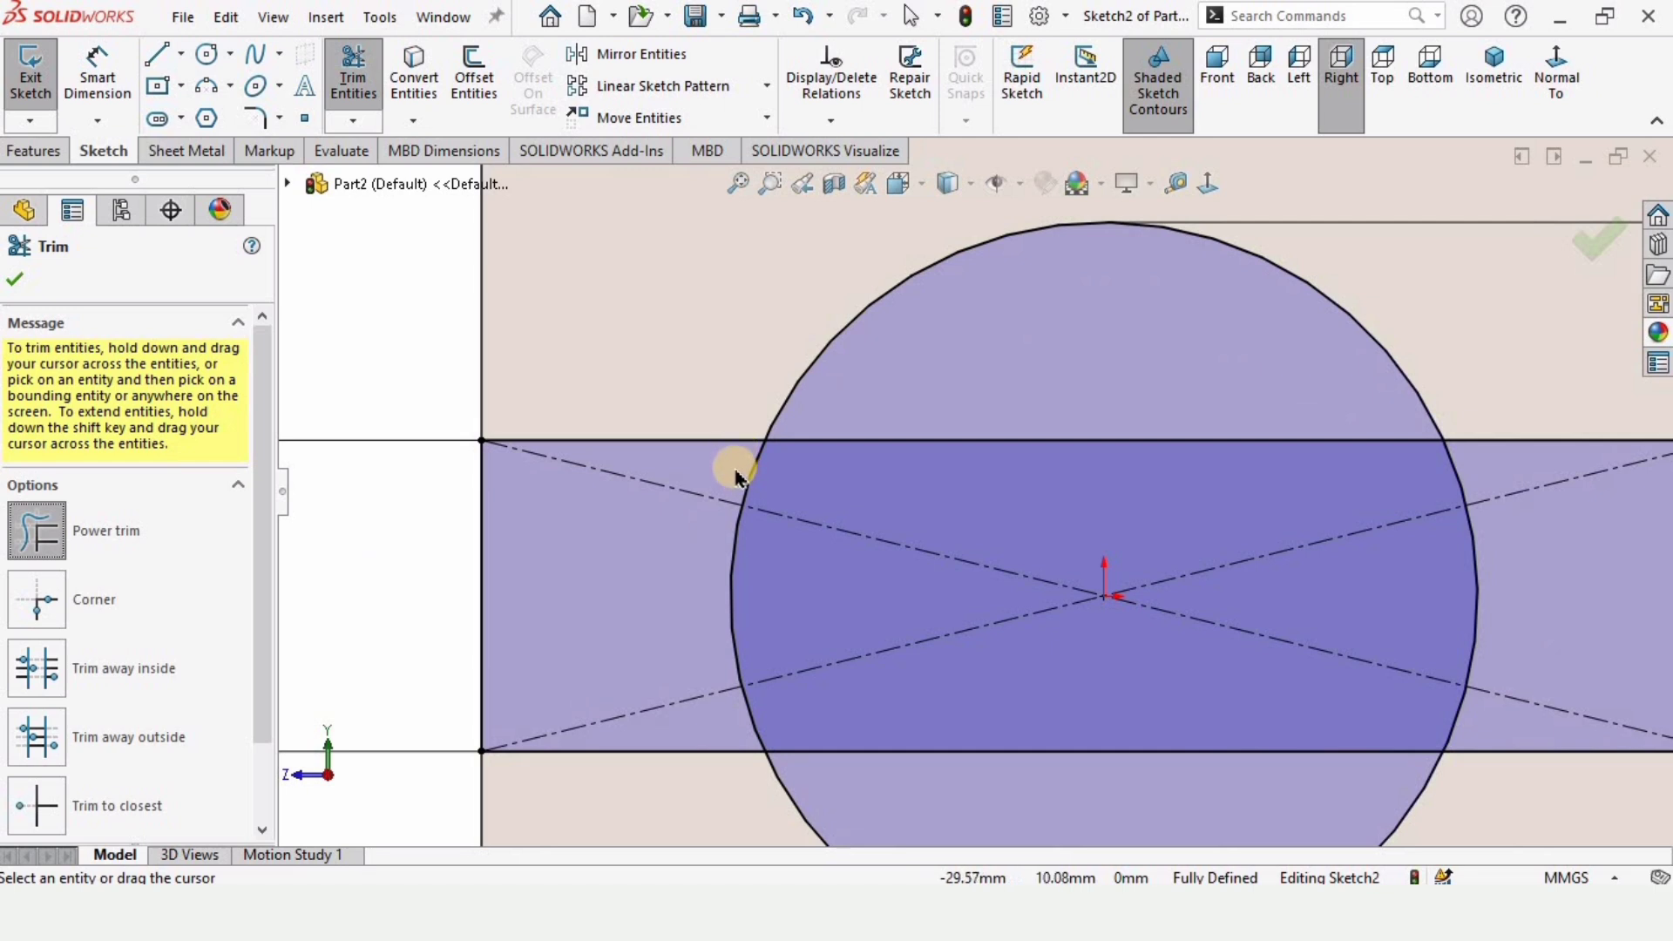
mouse_move(736, 478)
mouse_down()
mouse_move(762, 485)
mouse_move(702, 579)
mouse_move(758, 571)
mouse_move(728, 709)
mouse_move(778, 725)
mouse_up()
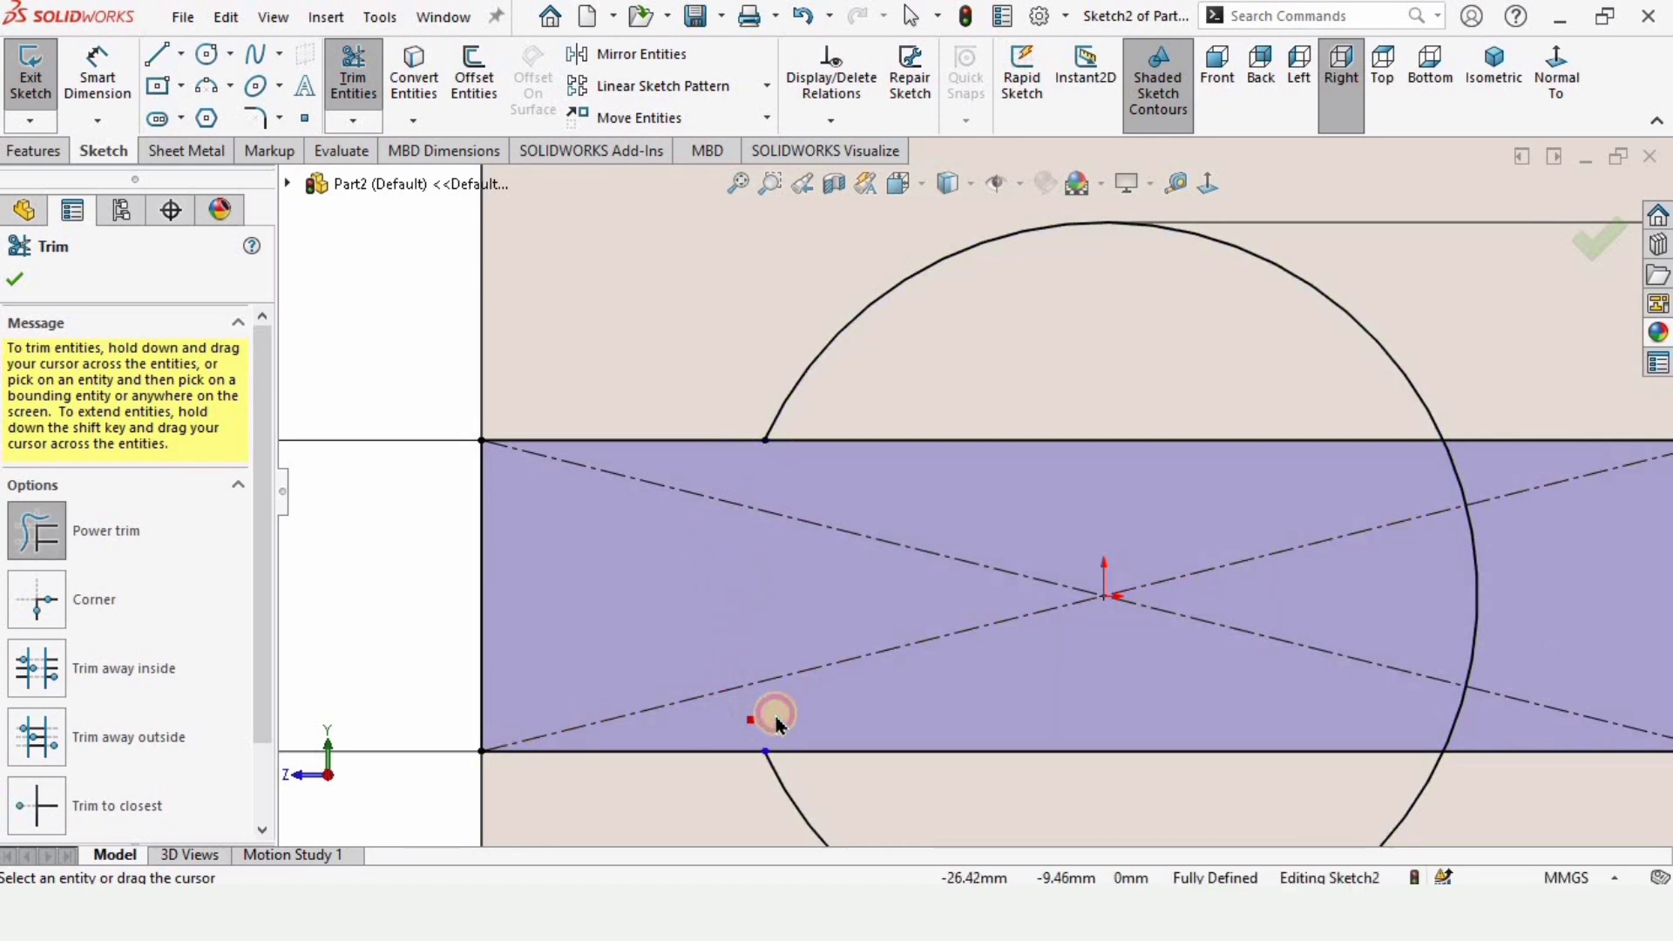
mouse_move(1455, 466)
mouse_down()
mouse_move(1419, 474)
mouse_move(1508, 586)
mouse_move(1437, 567)
mouse_move(1502, 674)
mouse_move(1436, 707)
mouse_up()
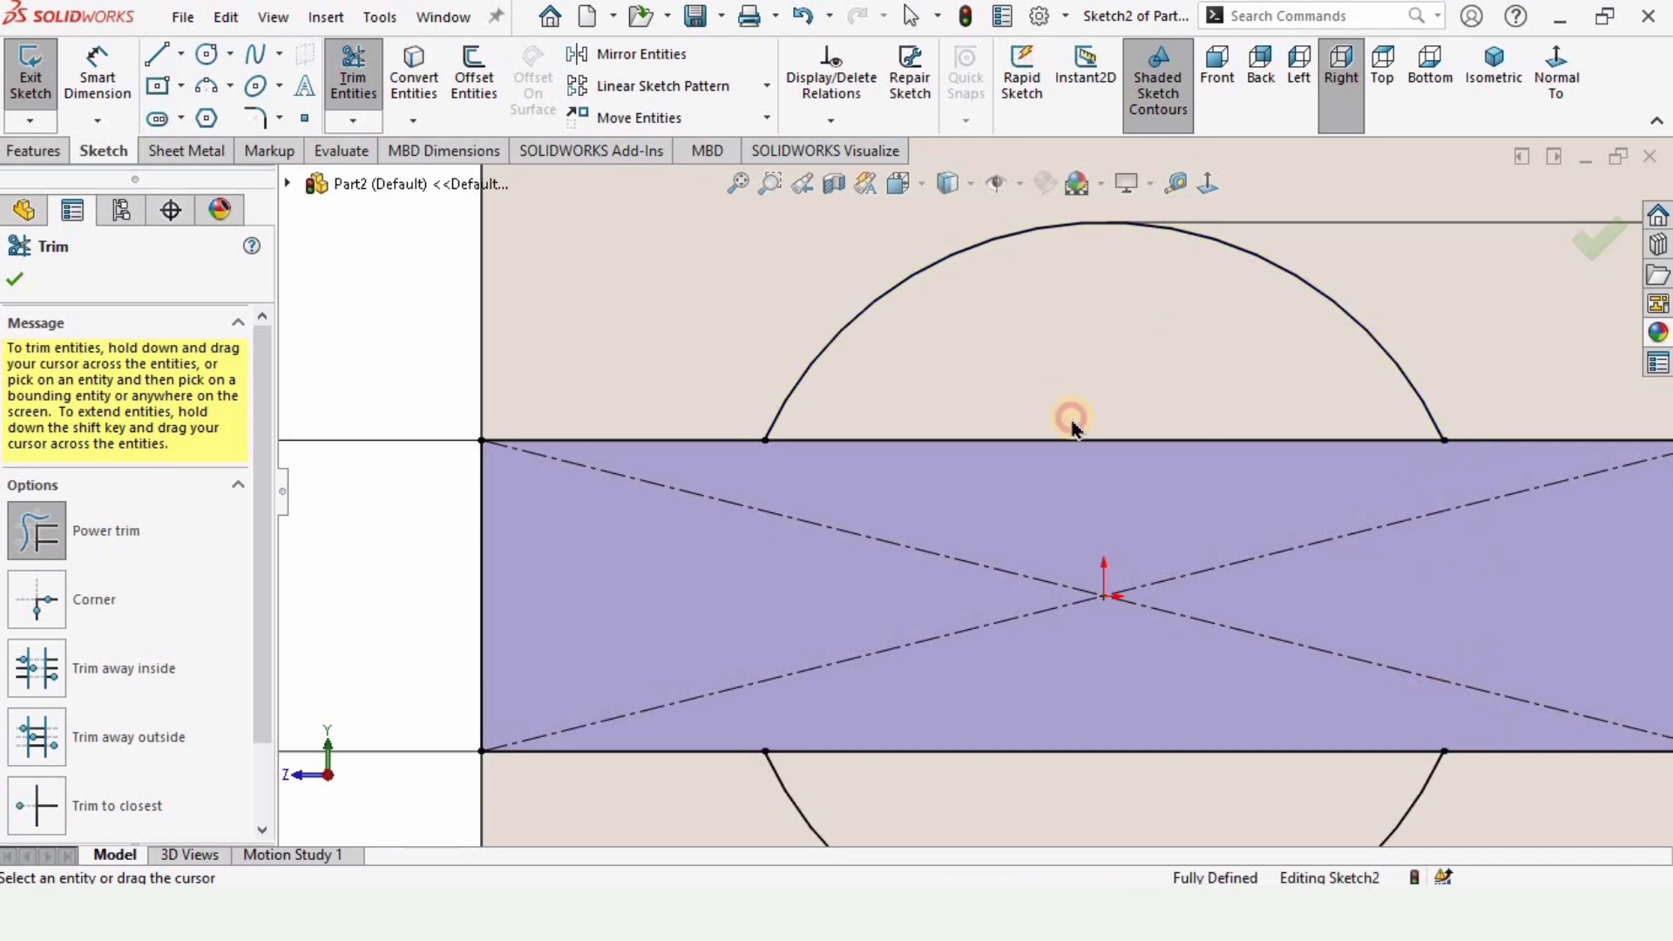
mouse_move(1074, 423)
mouse_down()
mouse_move(1087, 766)
mouse_move(1087, 710)
mouse_up()
scroll(927, 523, up, 3)
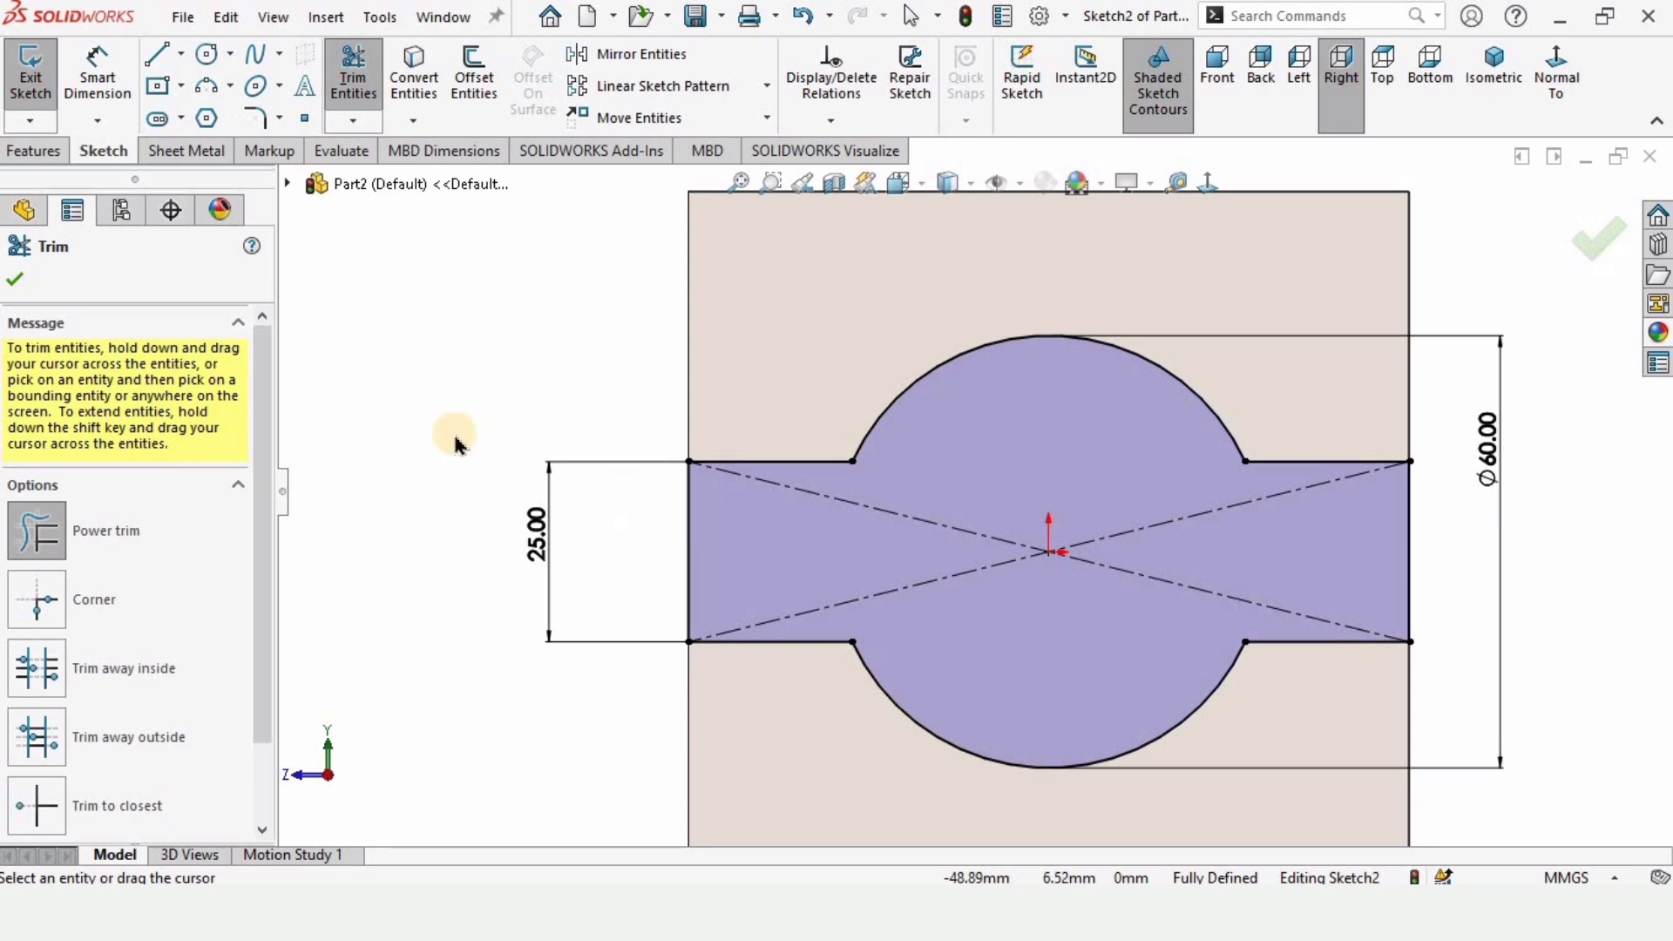
click(14, 282)
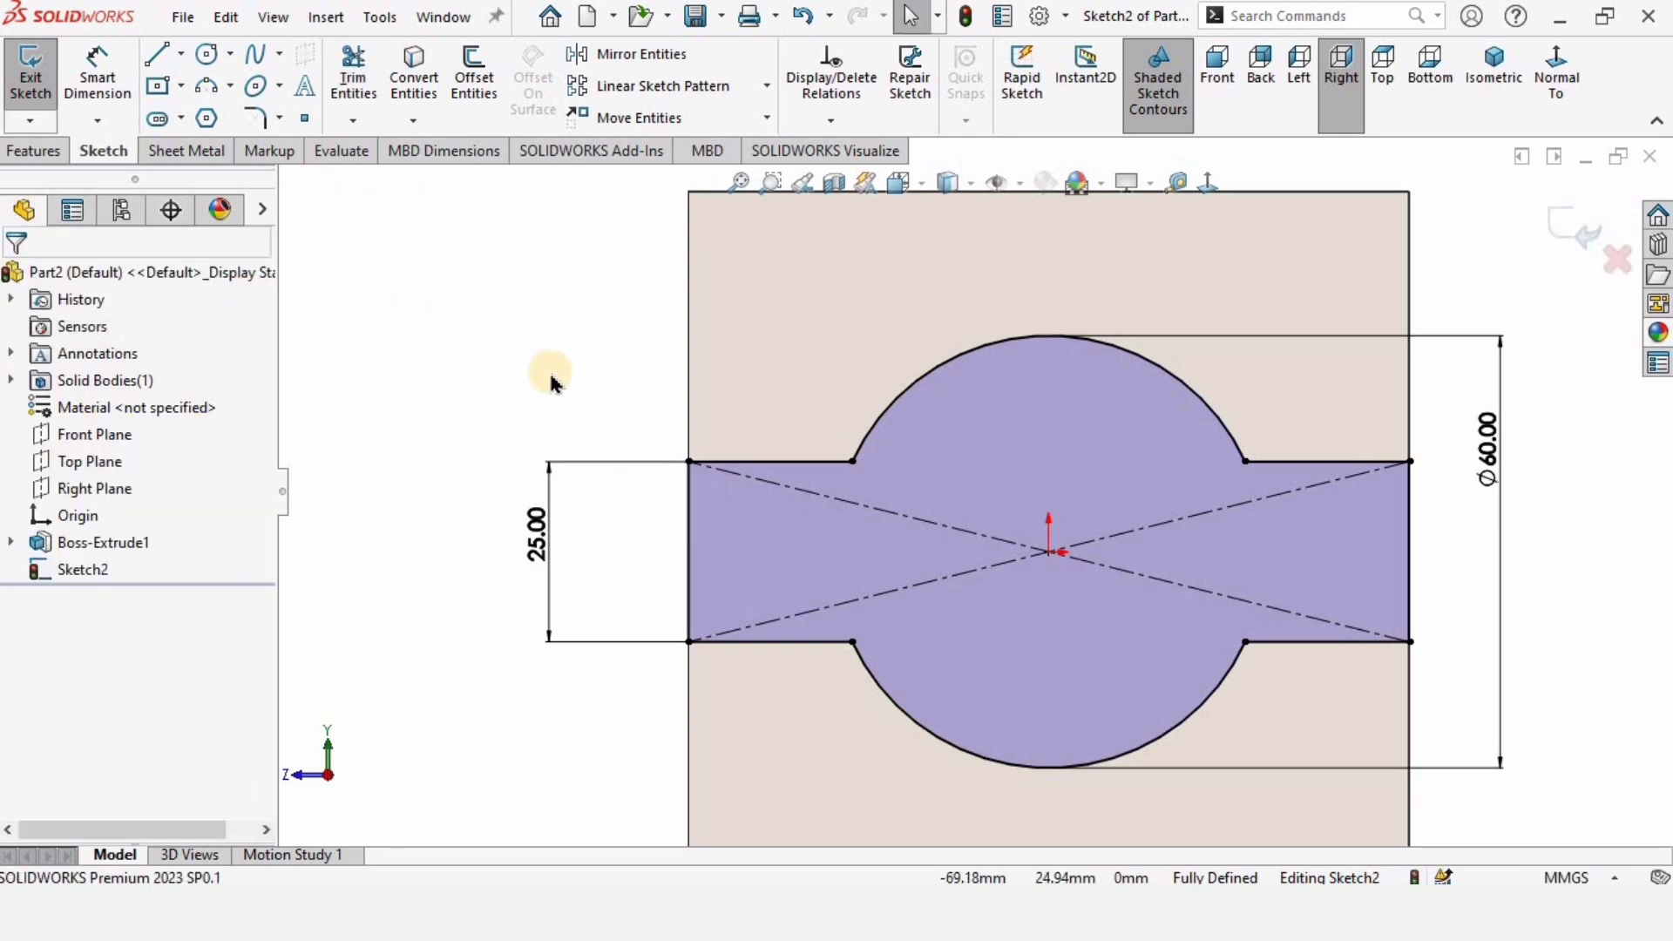
Step: Extrude the trimmed circle-and-rectangle profile 3 mm blind outward from the plate face, merging it with the plate
click(33, 150)
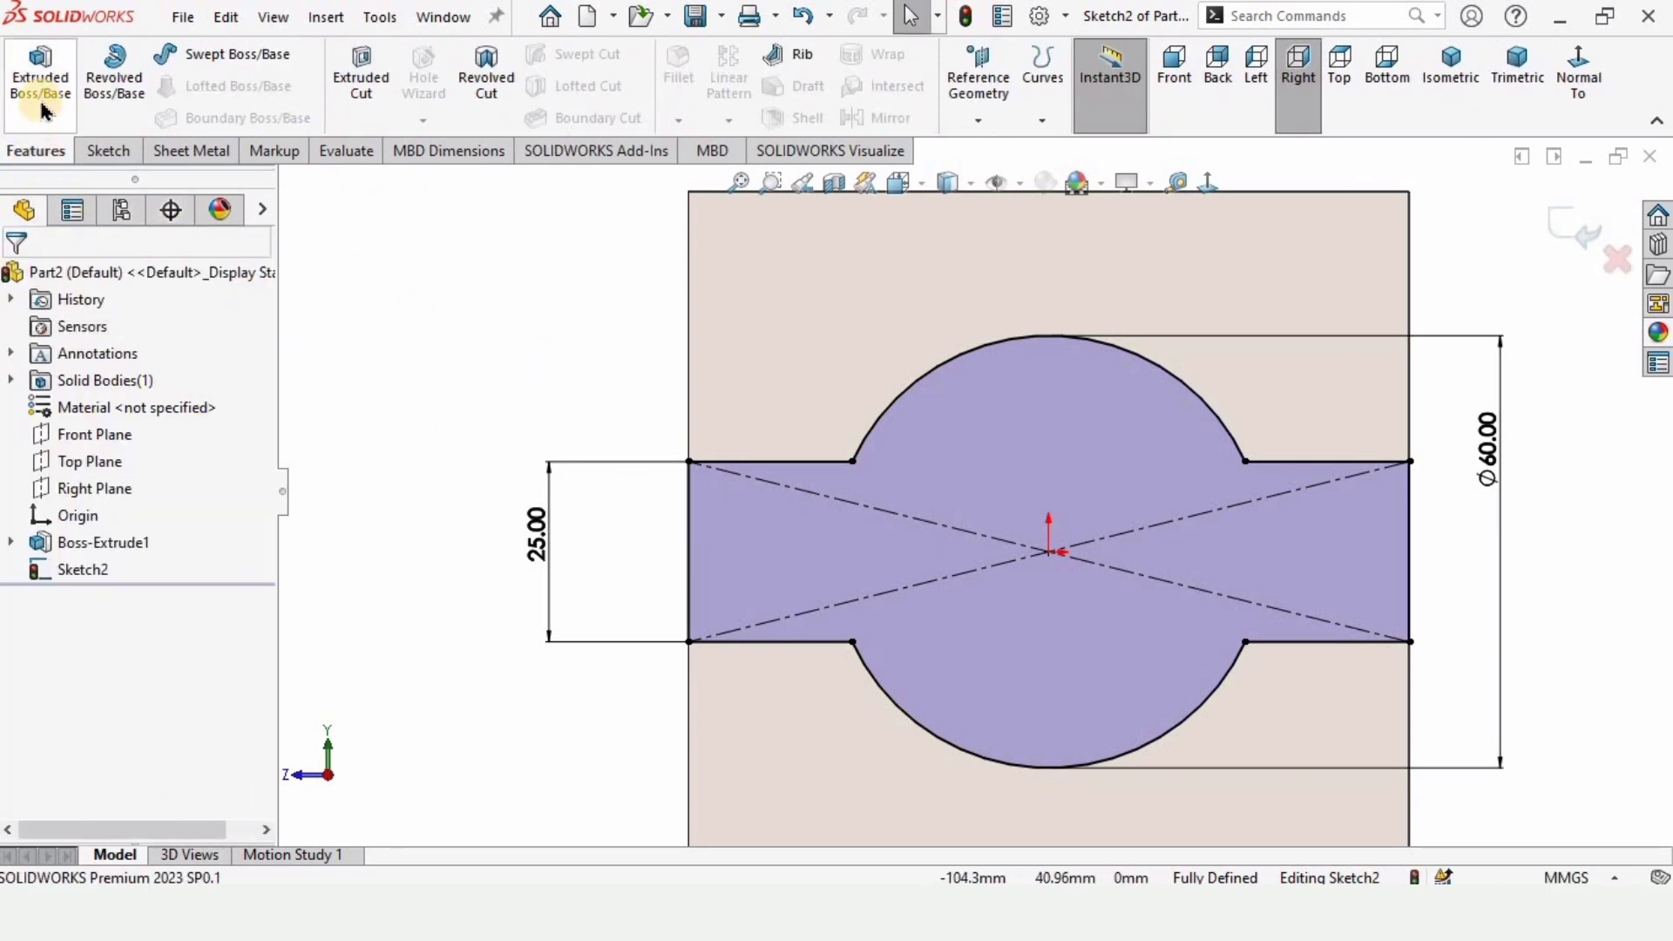
click(41, 104)
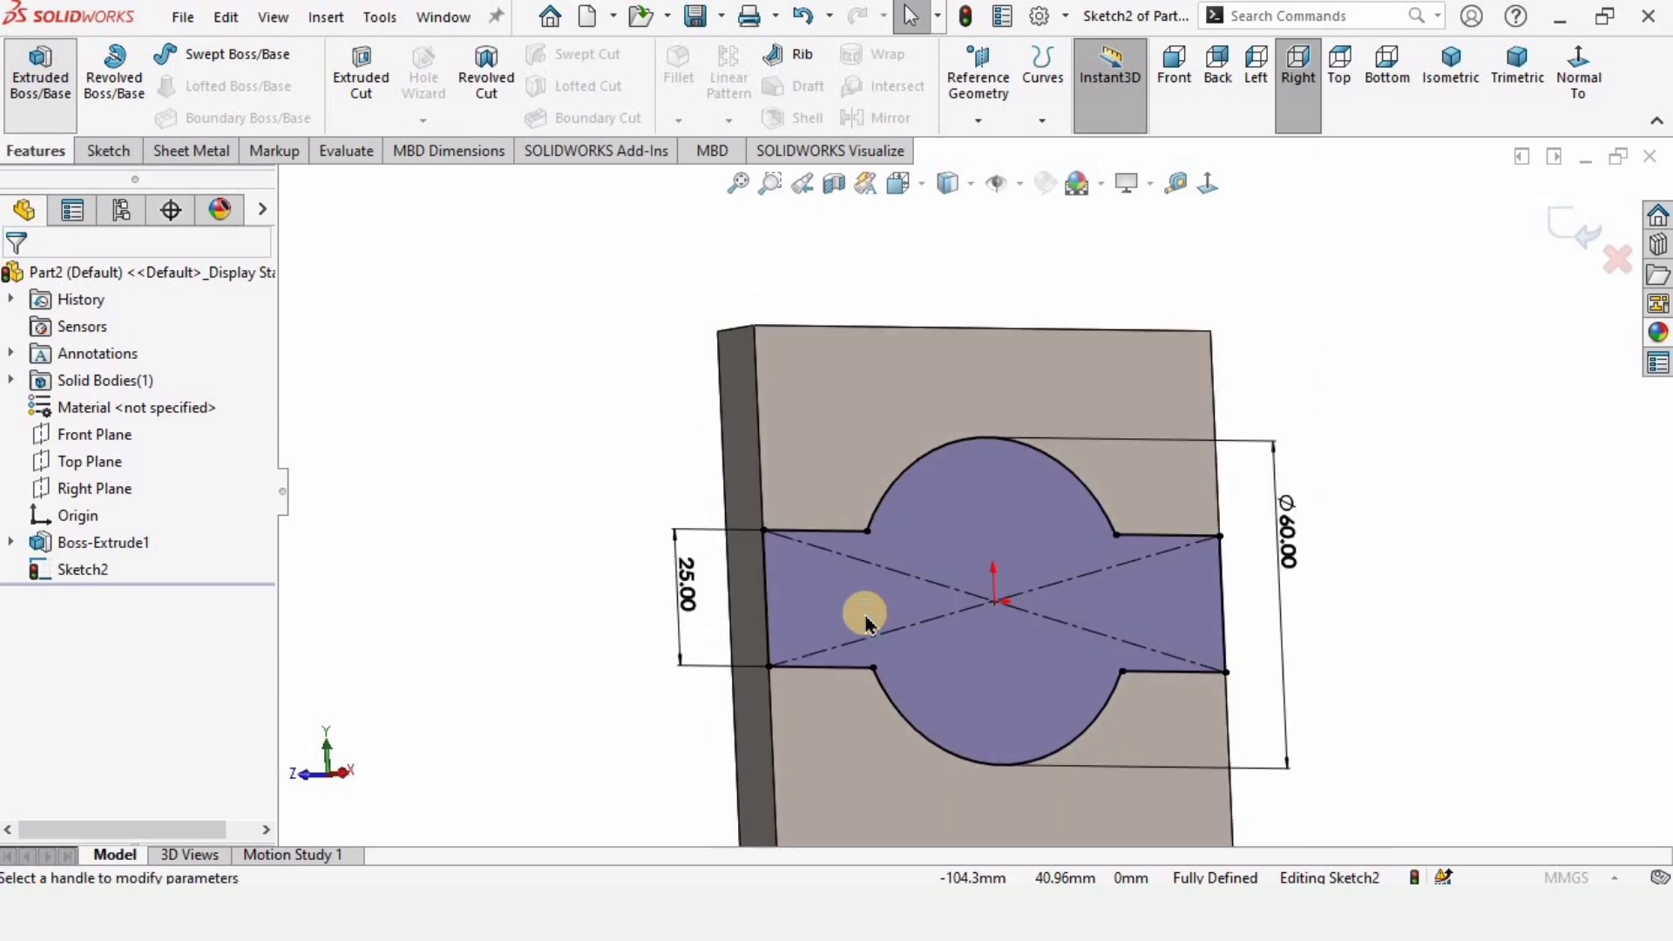
middle_drag(905, 642, 915, 631)
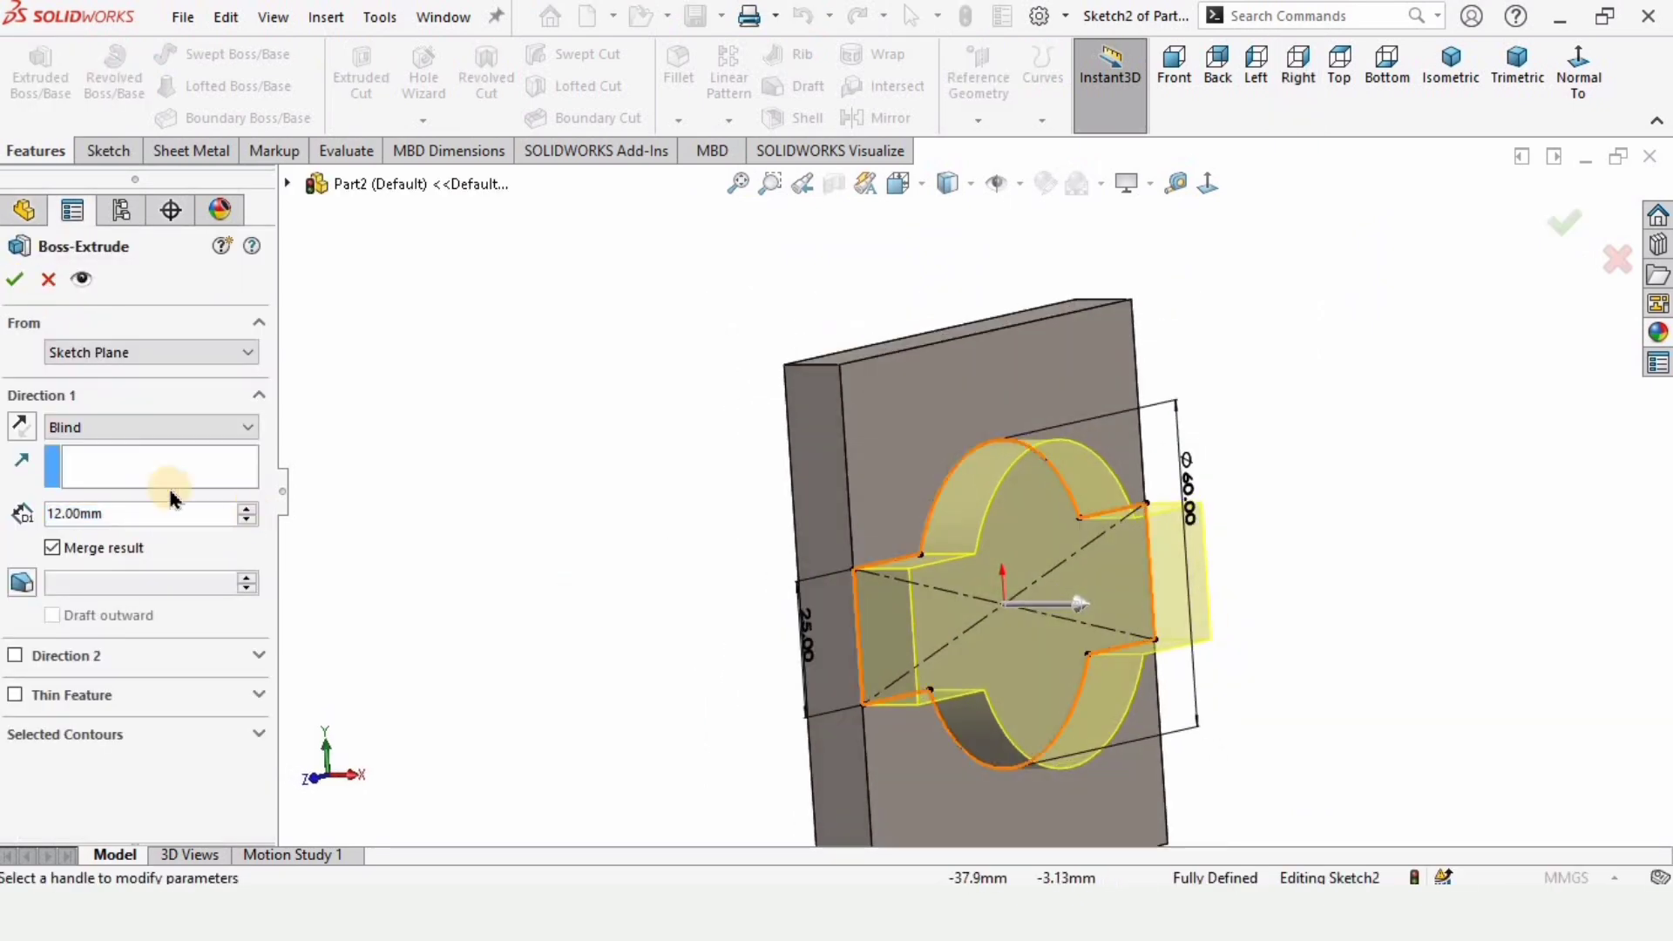
click(144, 520)
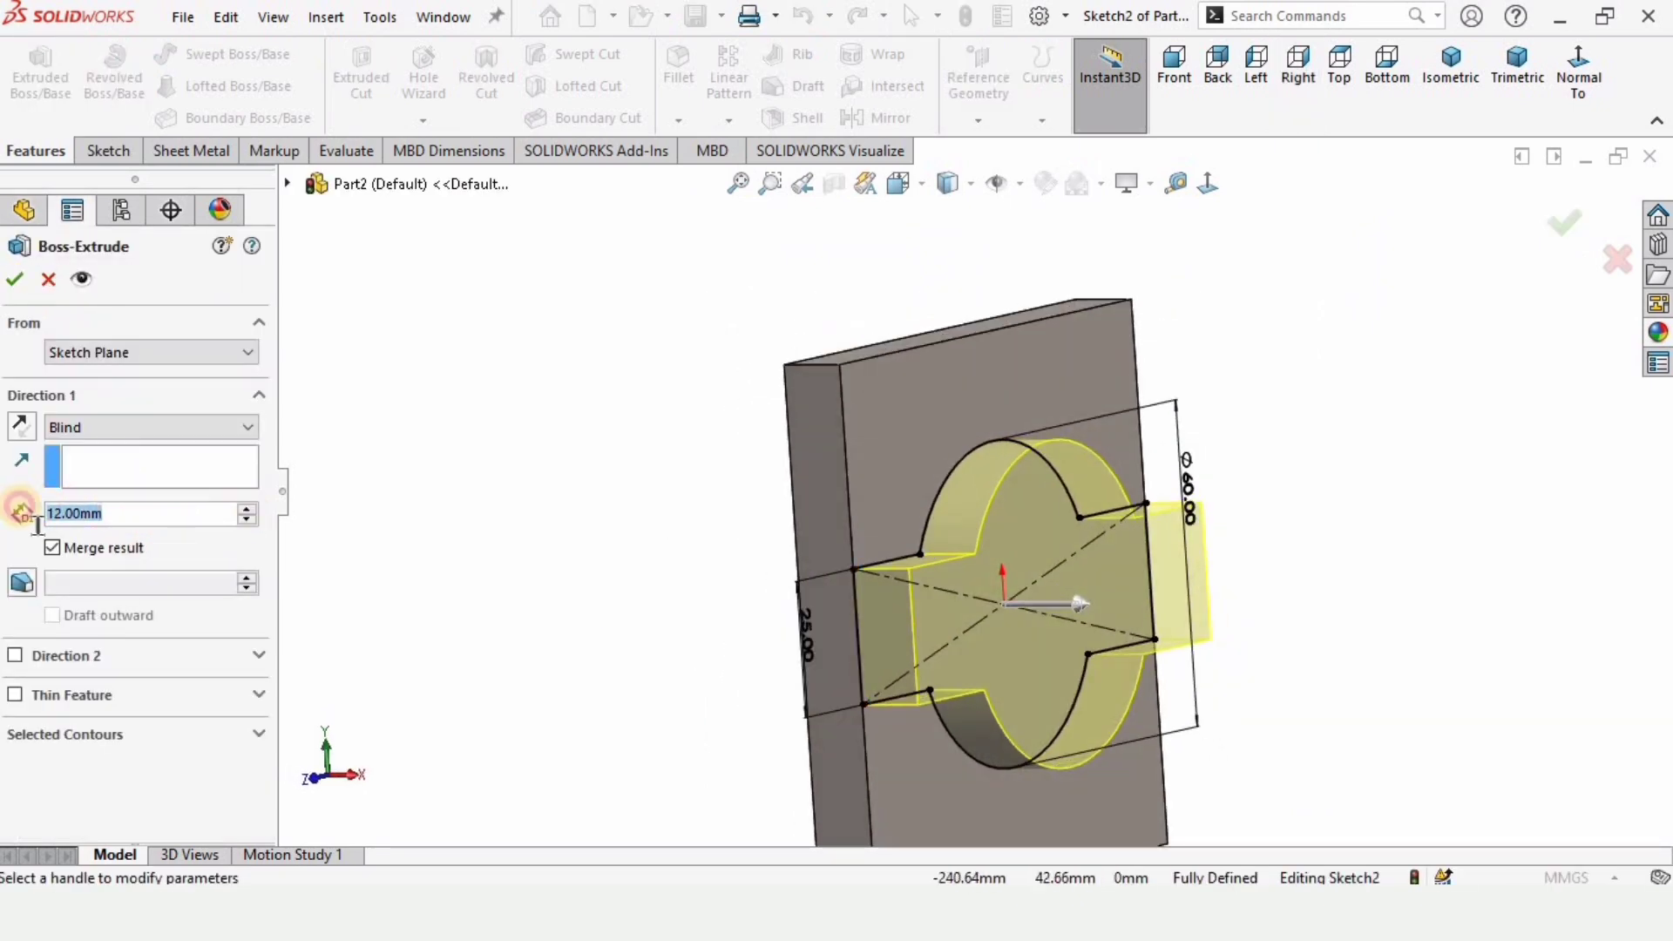
key(BackSpace)
text(3)
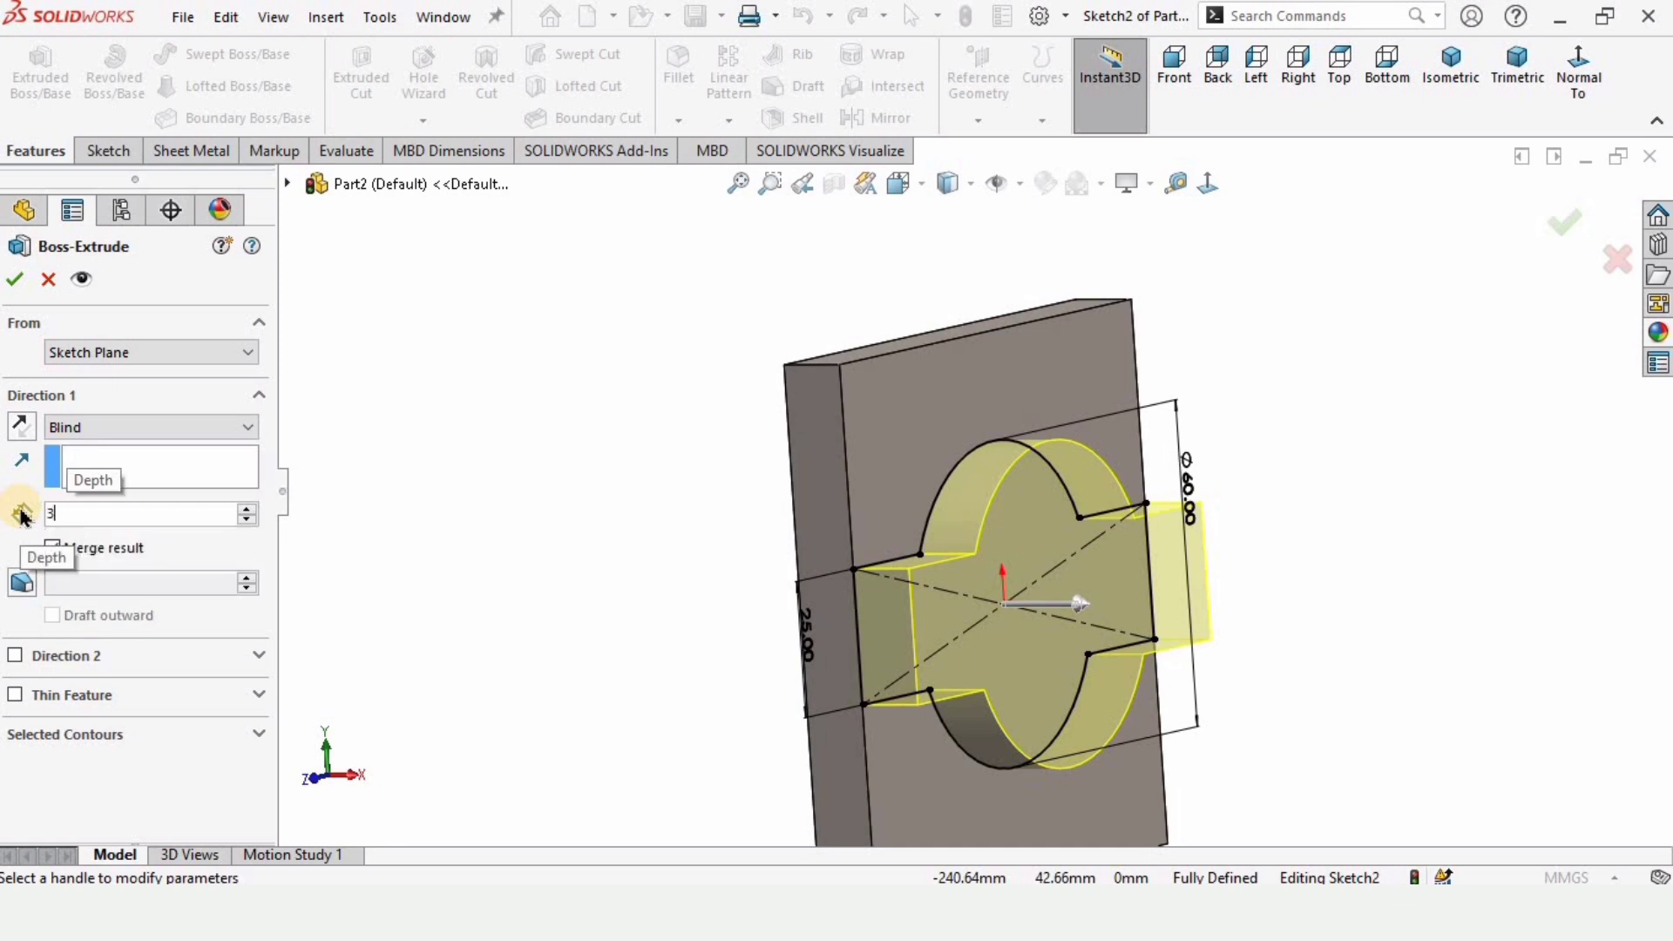
key(Return)
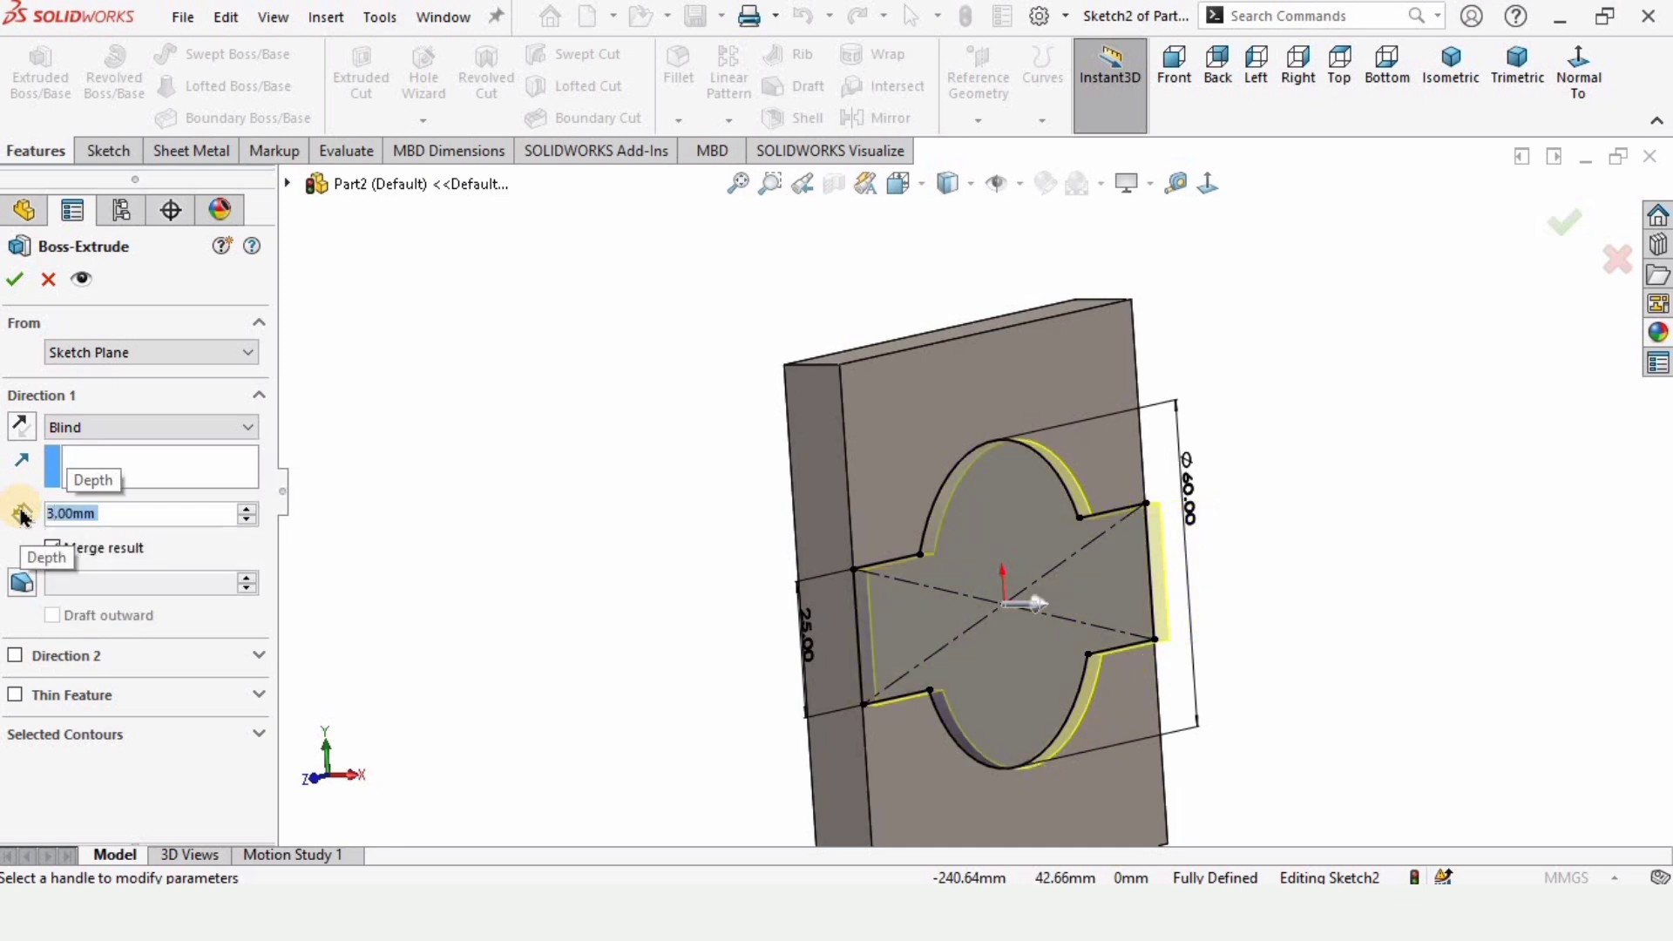
click(14, 281)
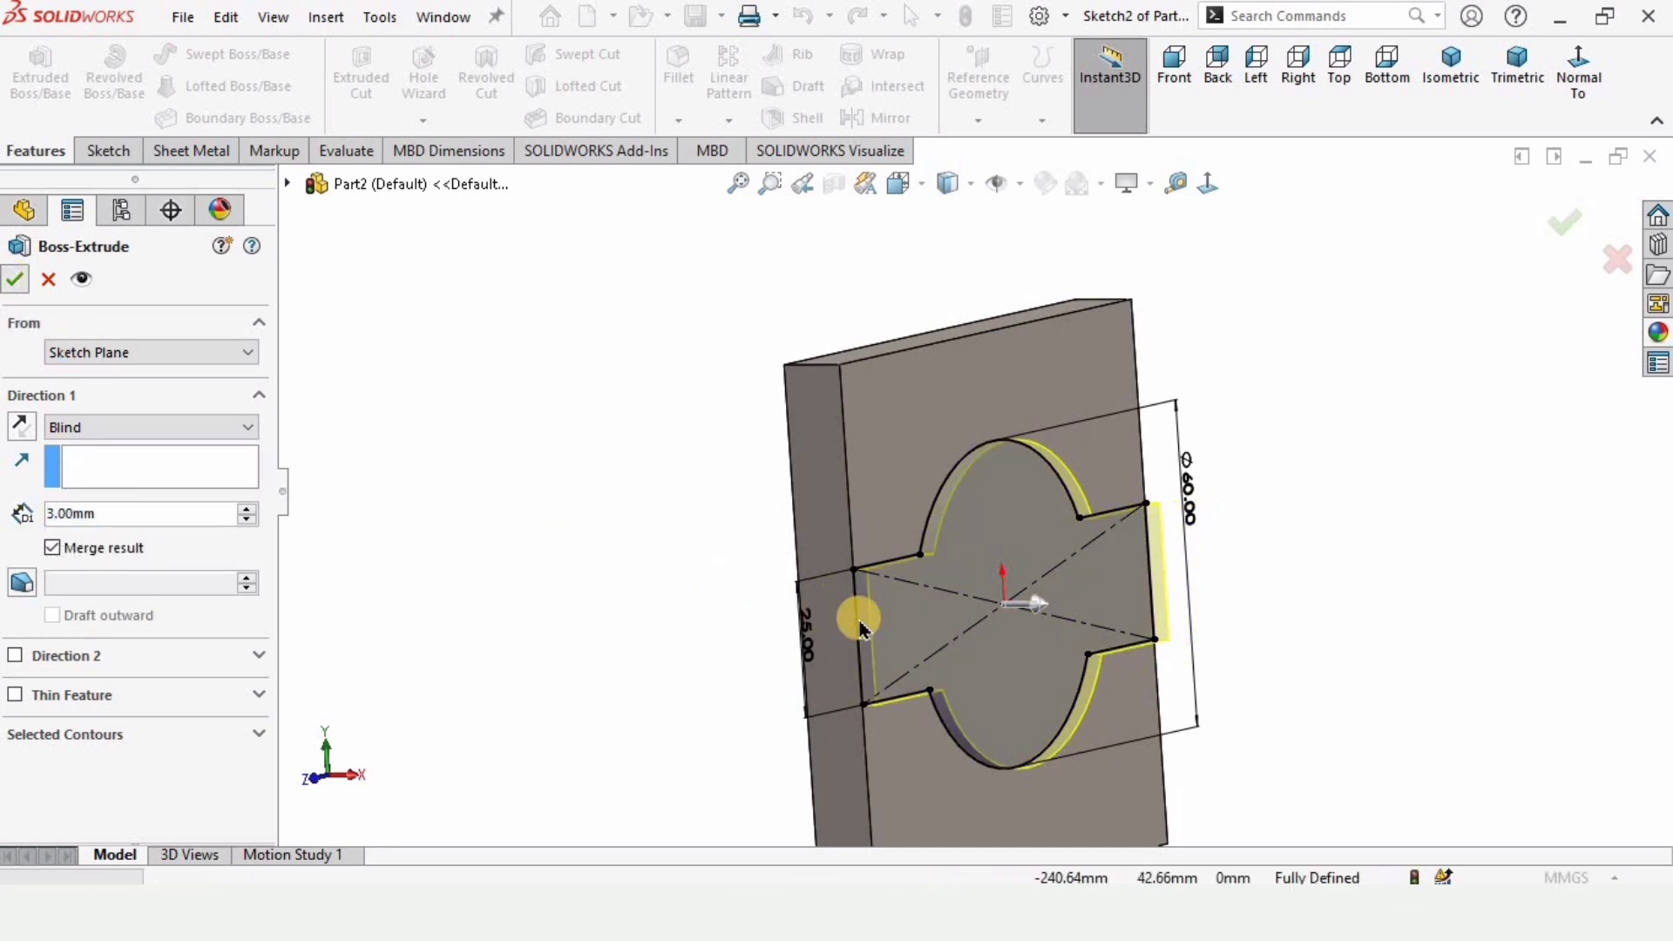
mouse_move(974, 608)
middle_down()
mouse_move(967, 584)
mouse_move(858, 552)
mouse_move(993, 586)
mouse_move(948, 549)
mouse_move(1045, 559)
middle_up()
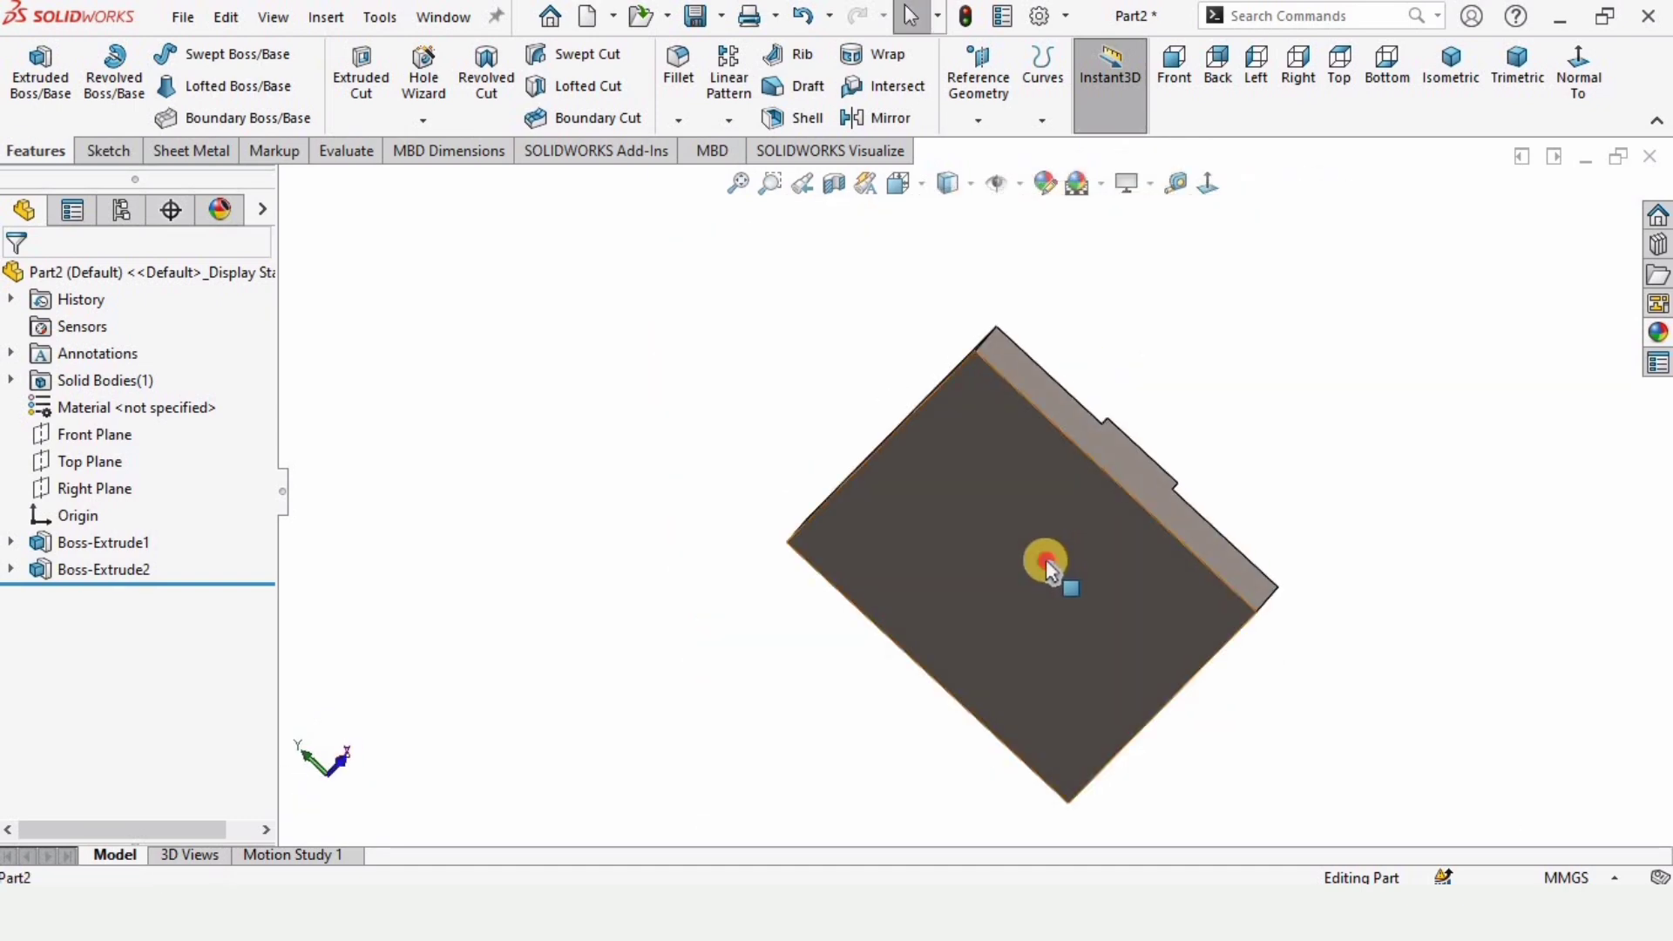
click(1046, 559)
click(1154, 489)
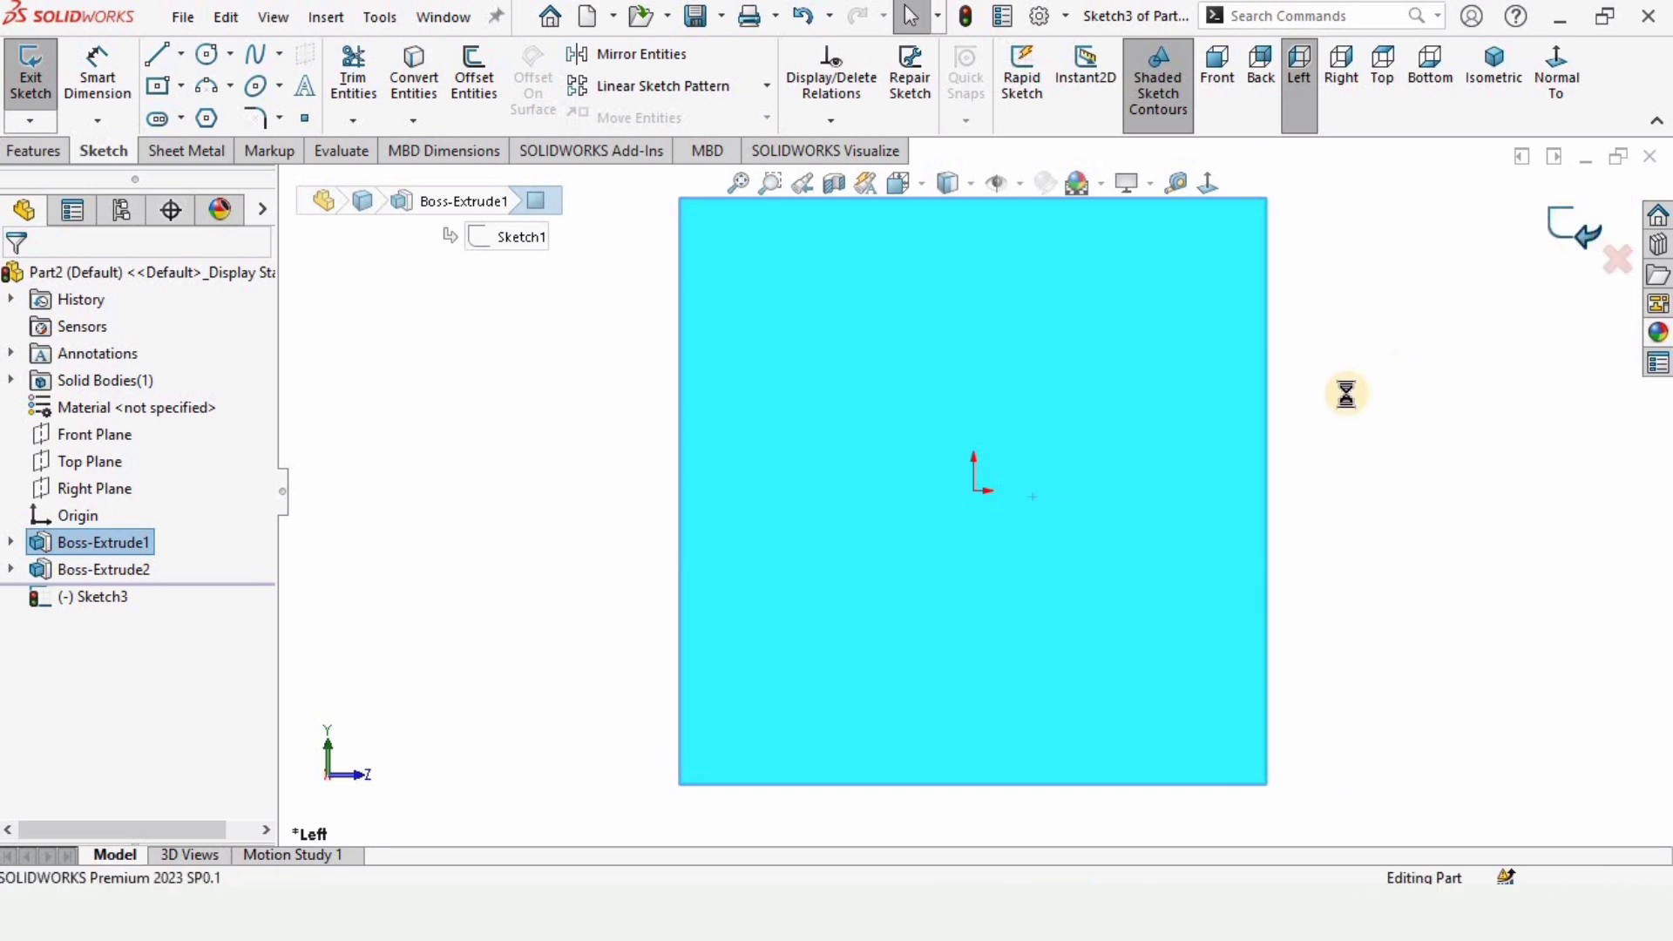
mouse_move(1327, 440)
middle_down()
mouse_move(1176, 467)
mouse_move(911, 570)
mouse_move(970, 523)
mouse_move(993, 436)
mouse_move(934, 475)
mouse_move(959, 572)
middle_up()
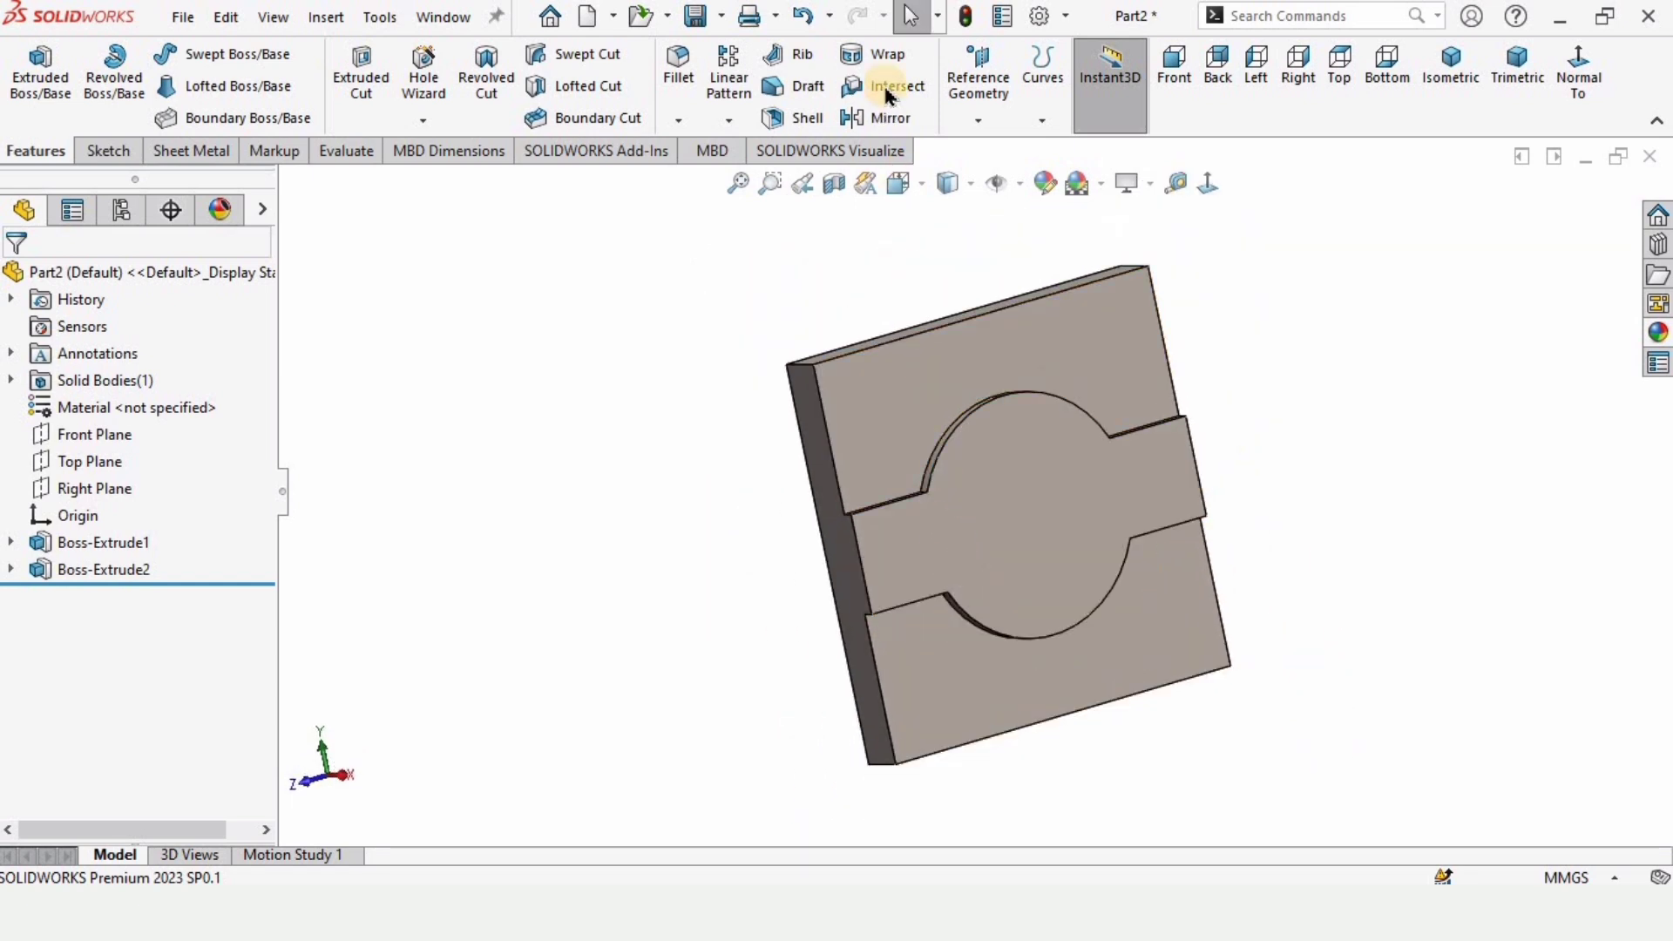
Step: Start a Mirror with the raised circle-and-rectangle boss as the feature to mirror
click(882, 122)
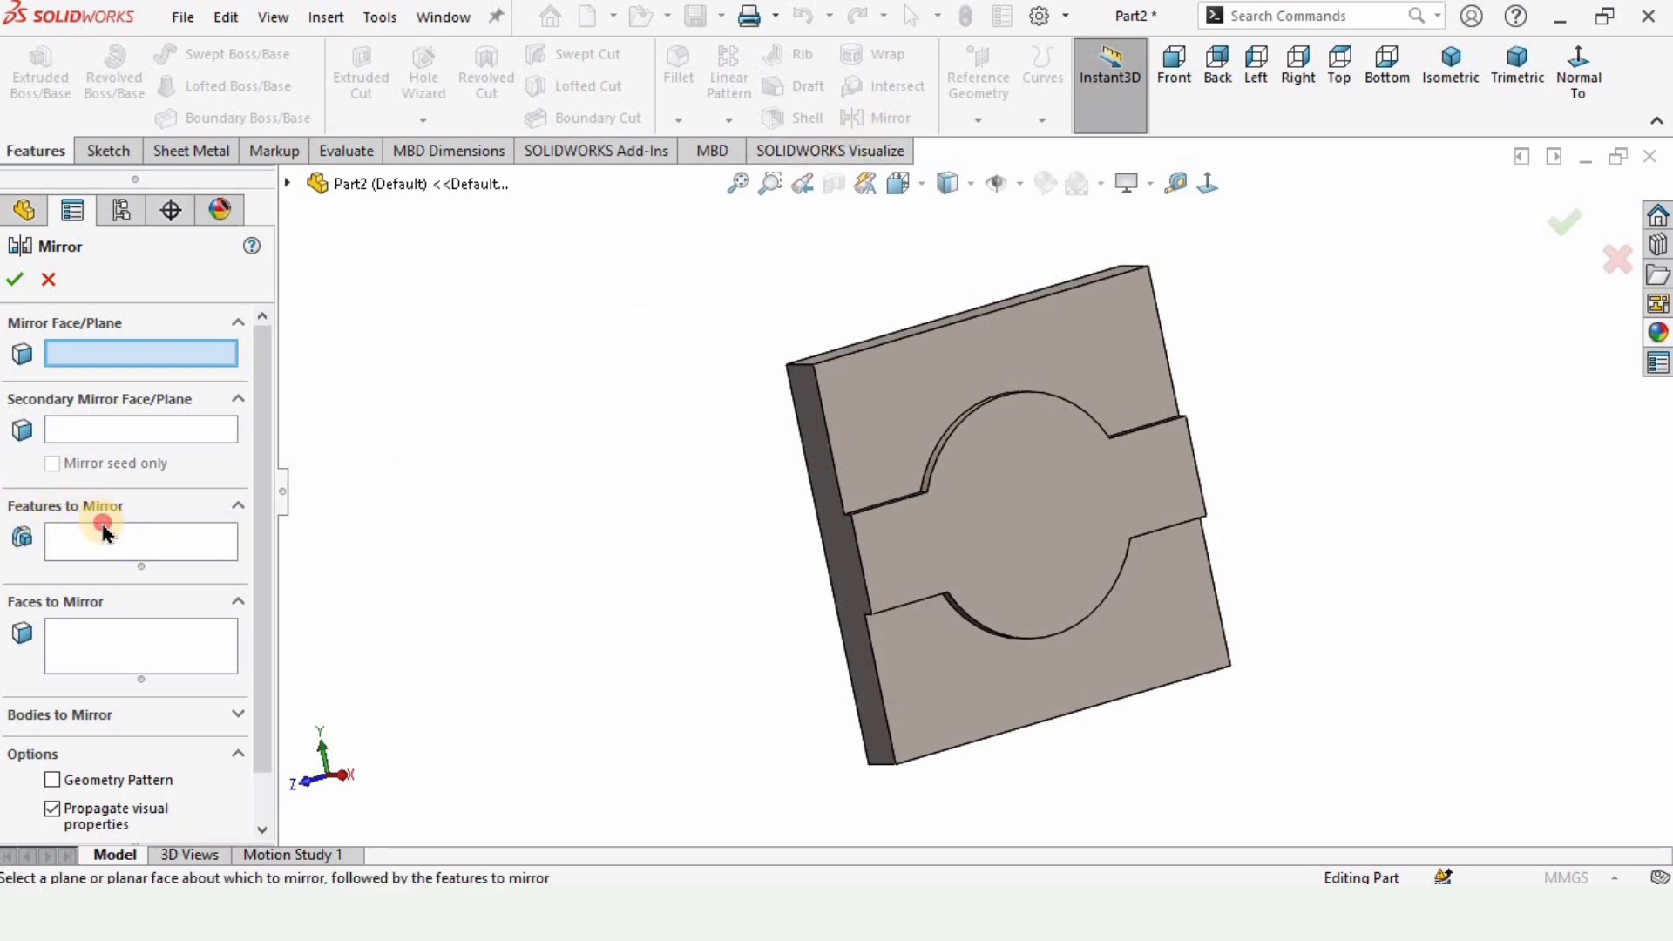
click(72, 556)
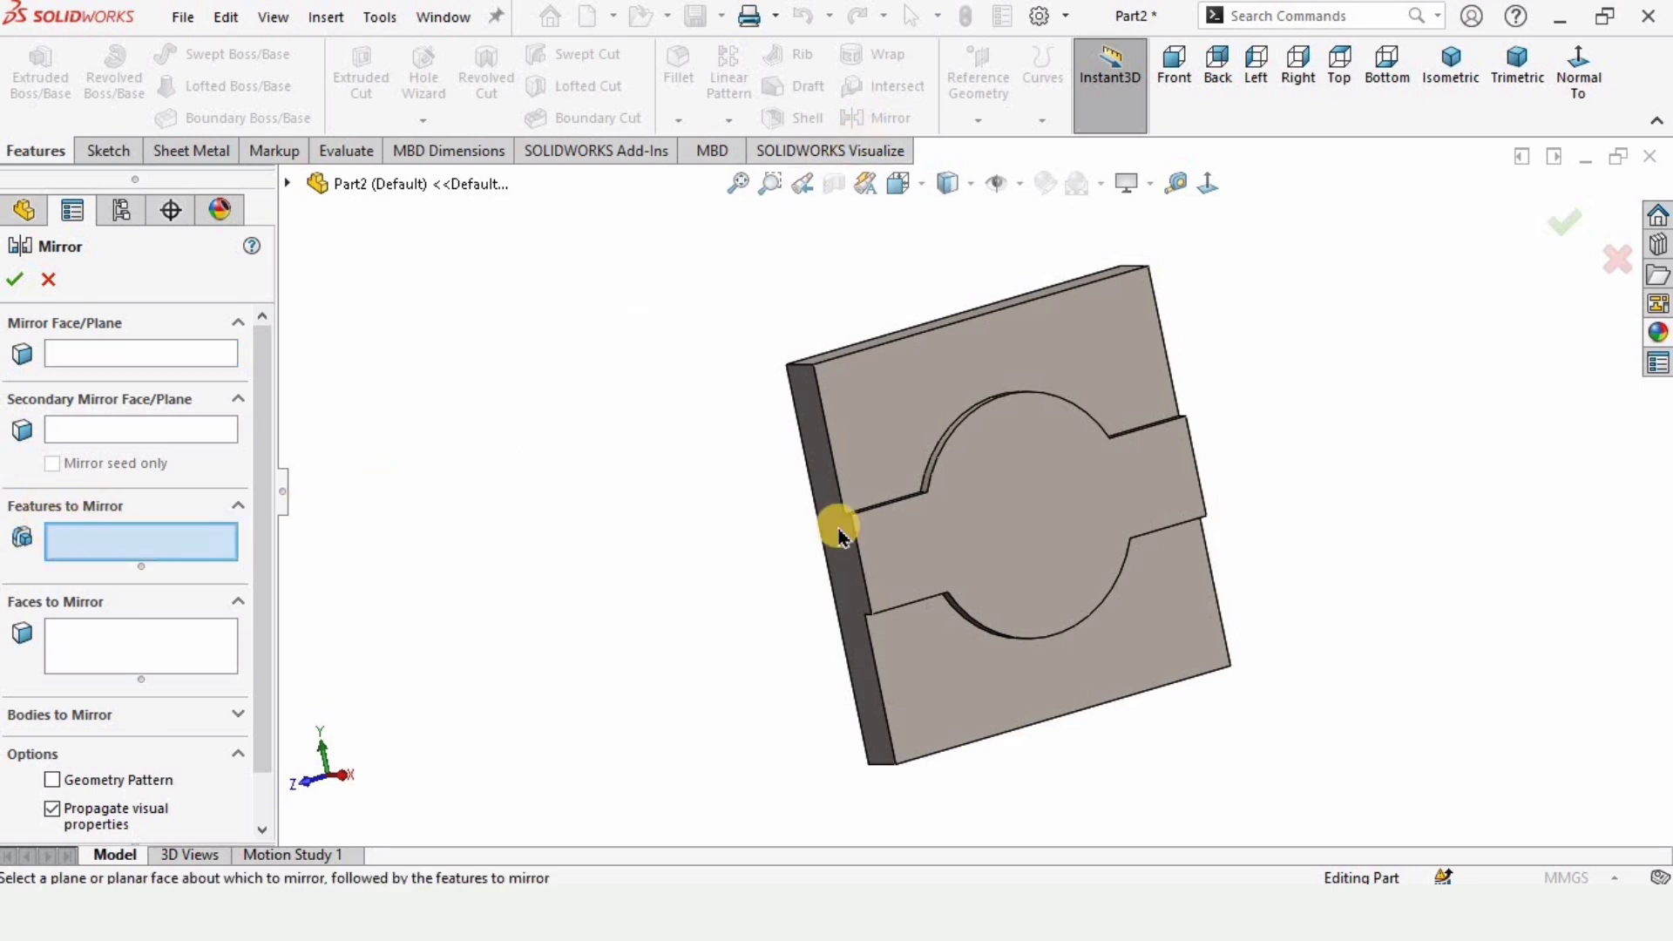
scroll(1042, 552, down, 1)
click(1048, 547)
scroll(911, 522, up, 2)
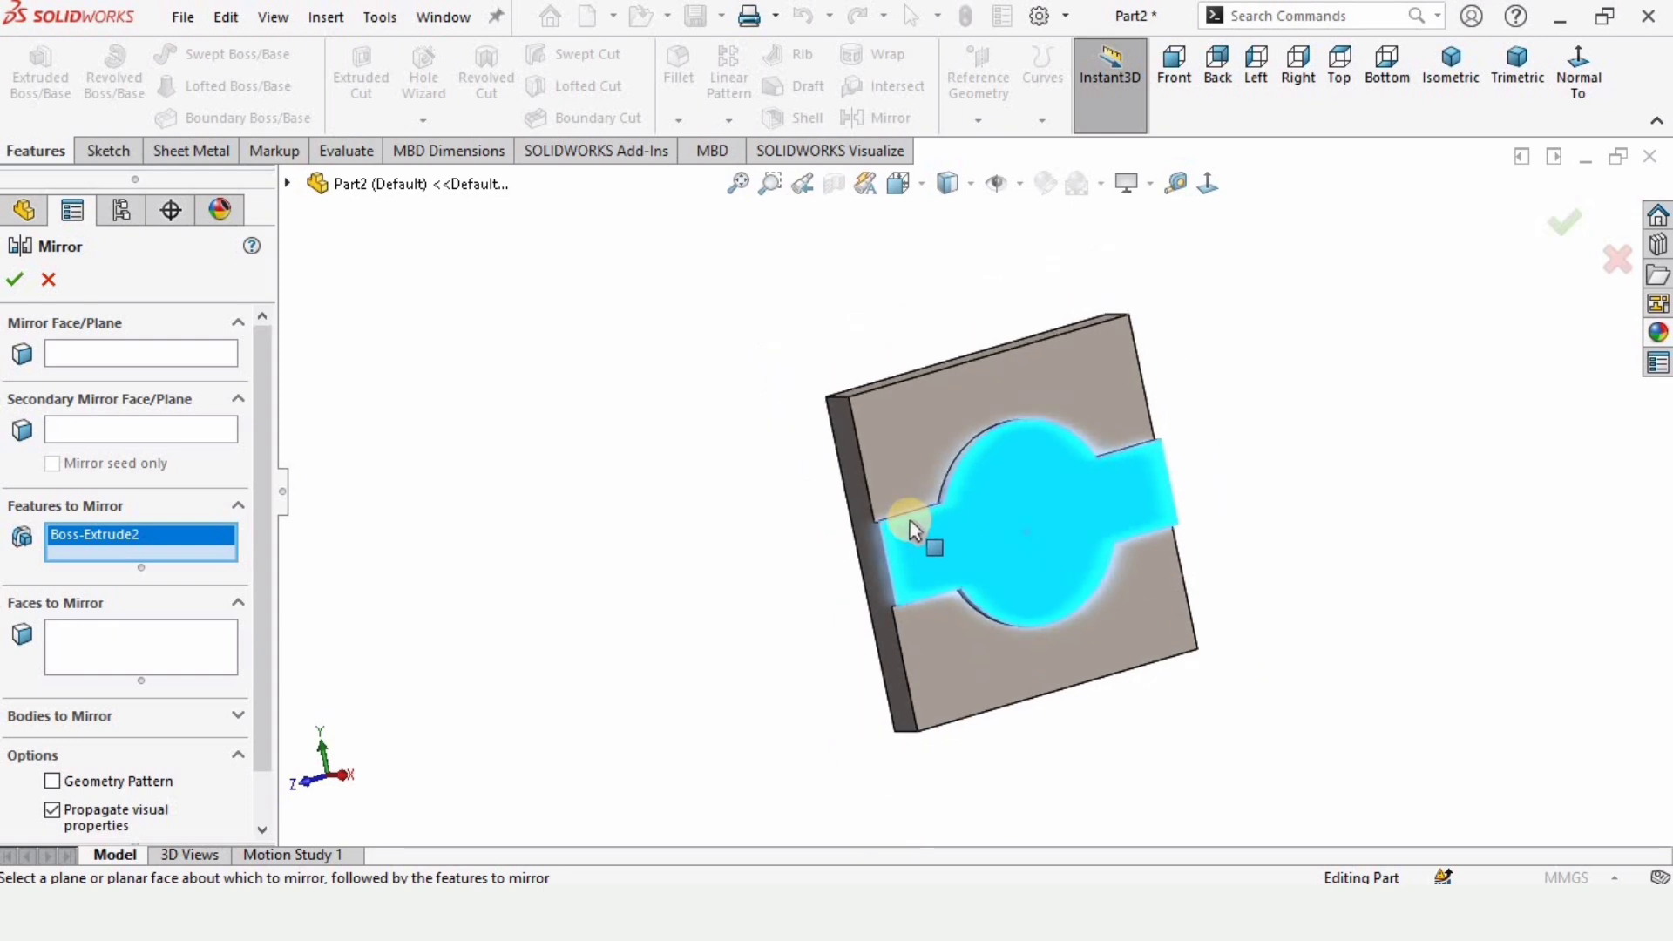
Step: Try the Front Plane as the mirror plane for the raised boss and inspect the preview
middle_drag(911, 529, 875, 450)
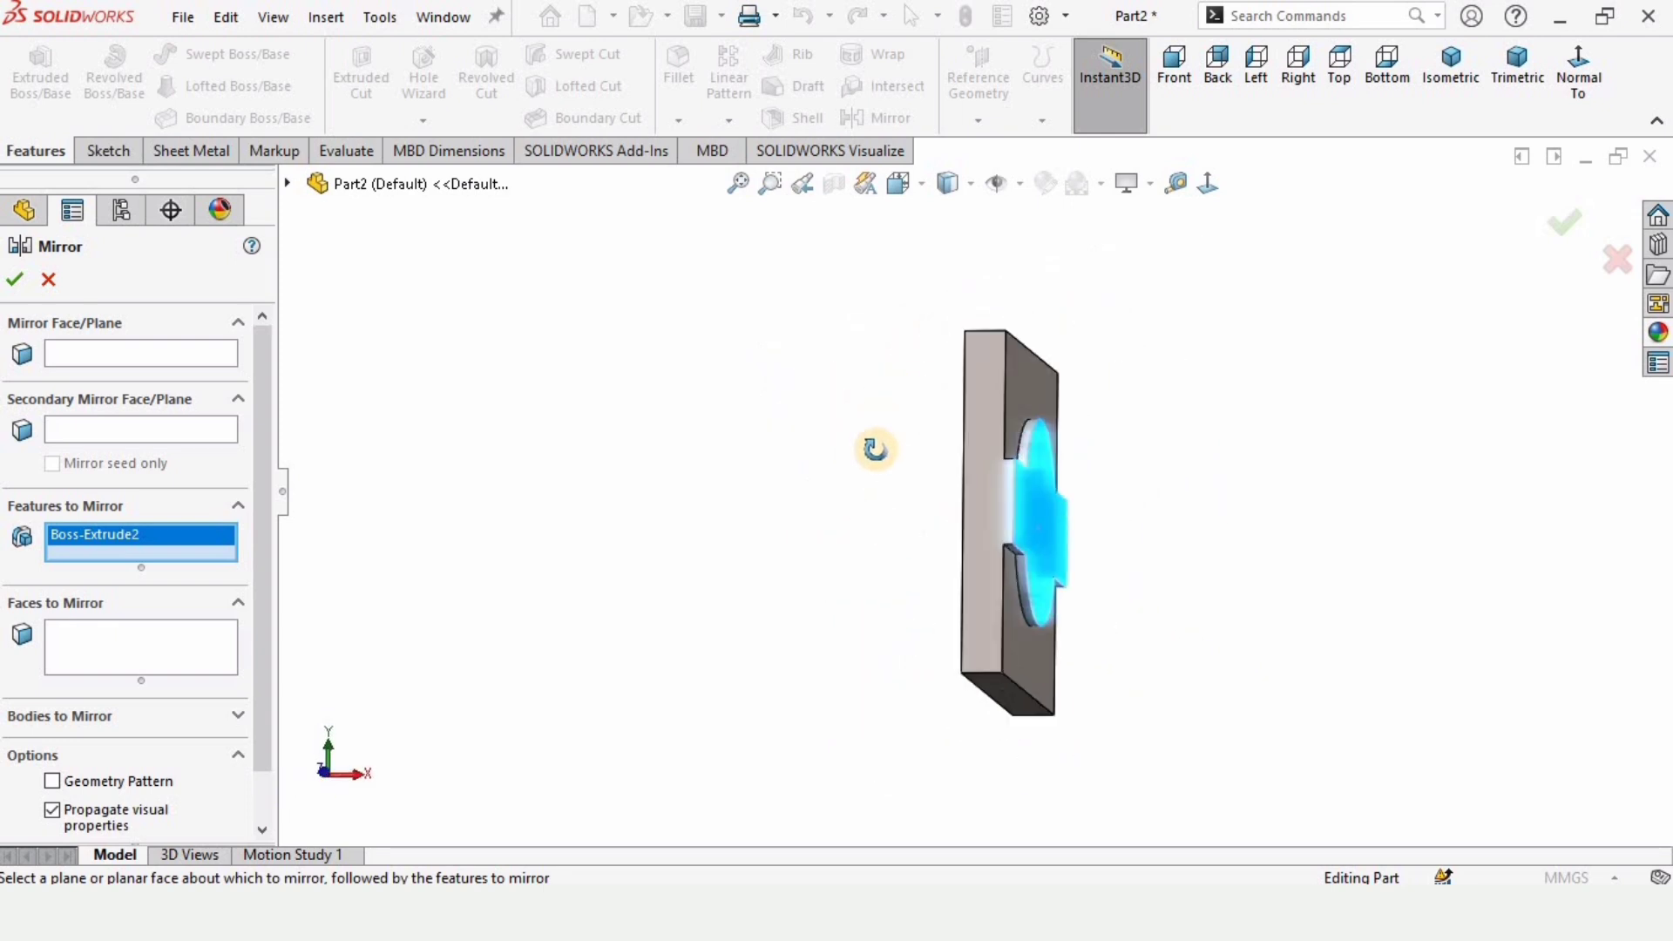
scroll(993, 349, down, 2)
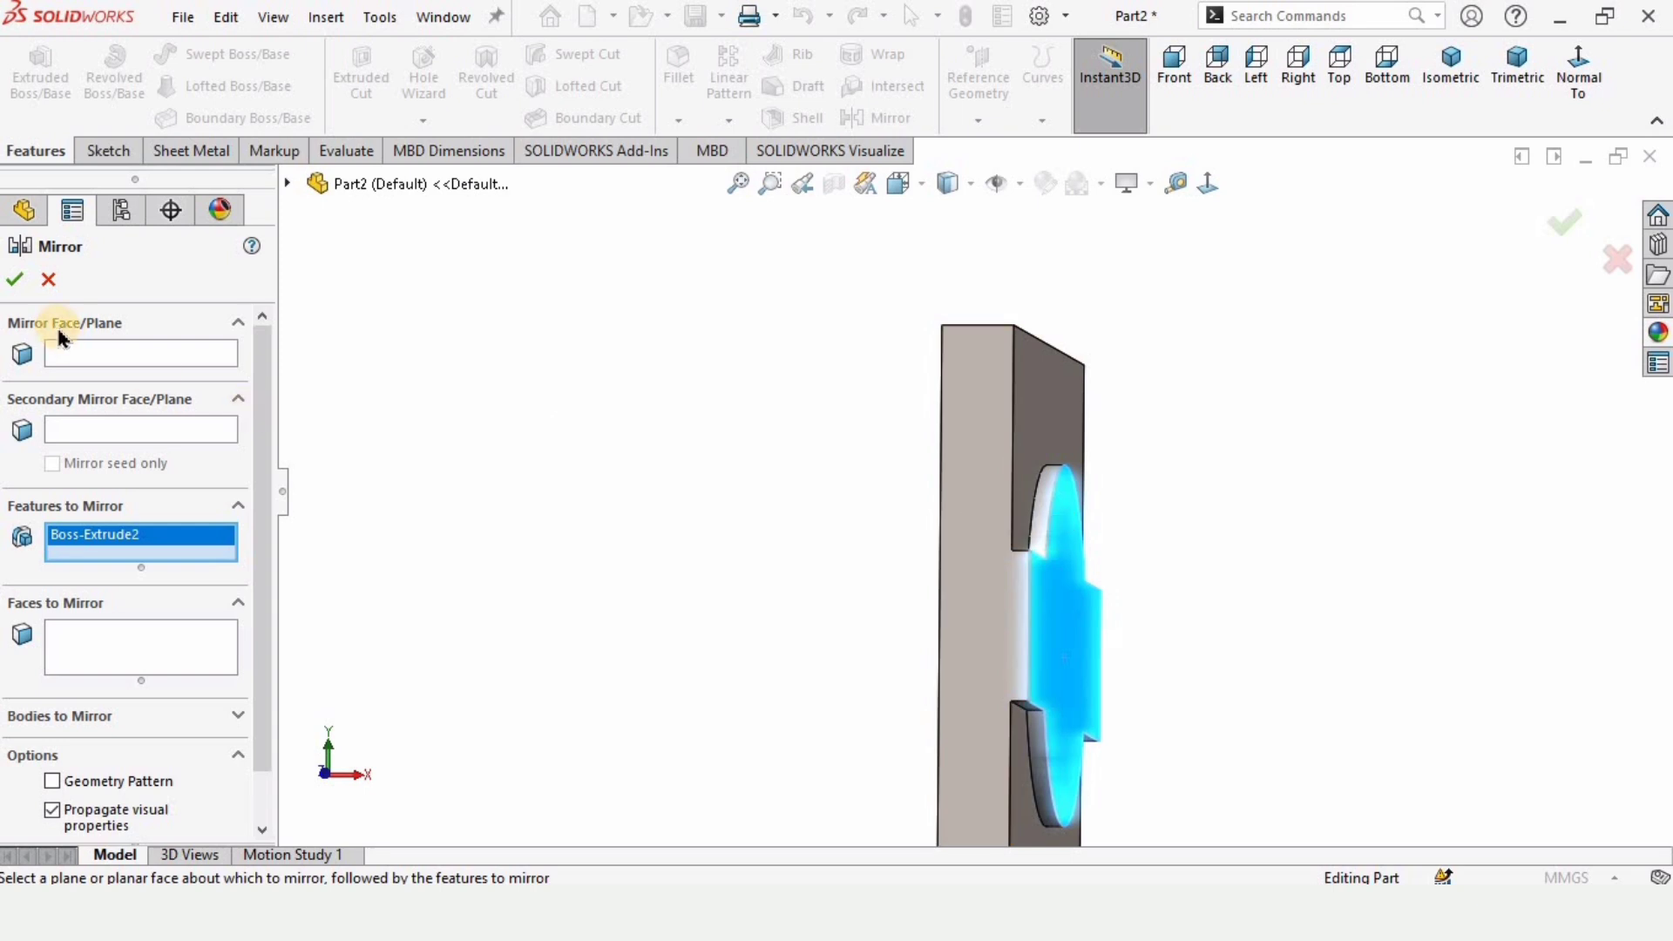
click(122, 354)
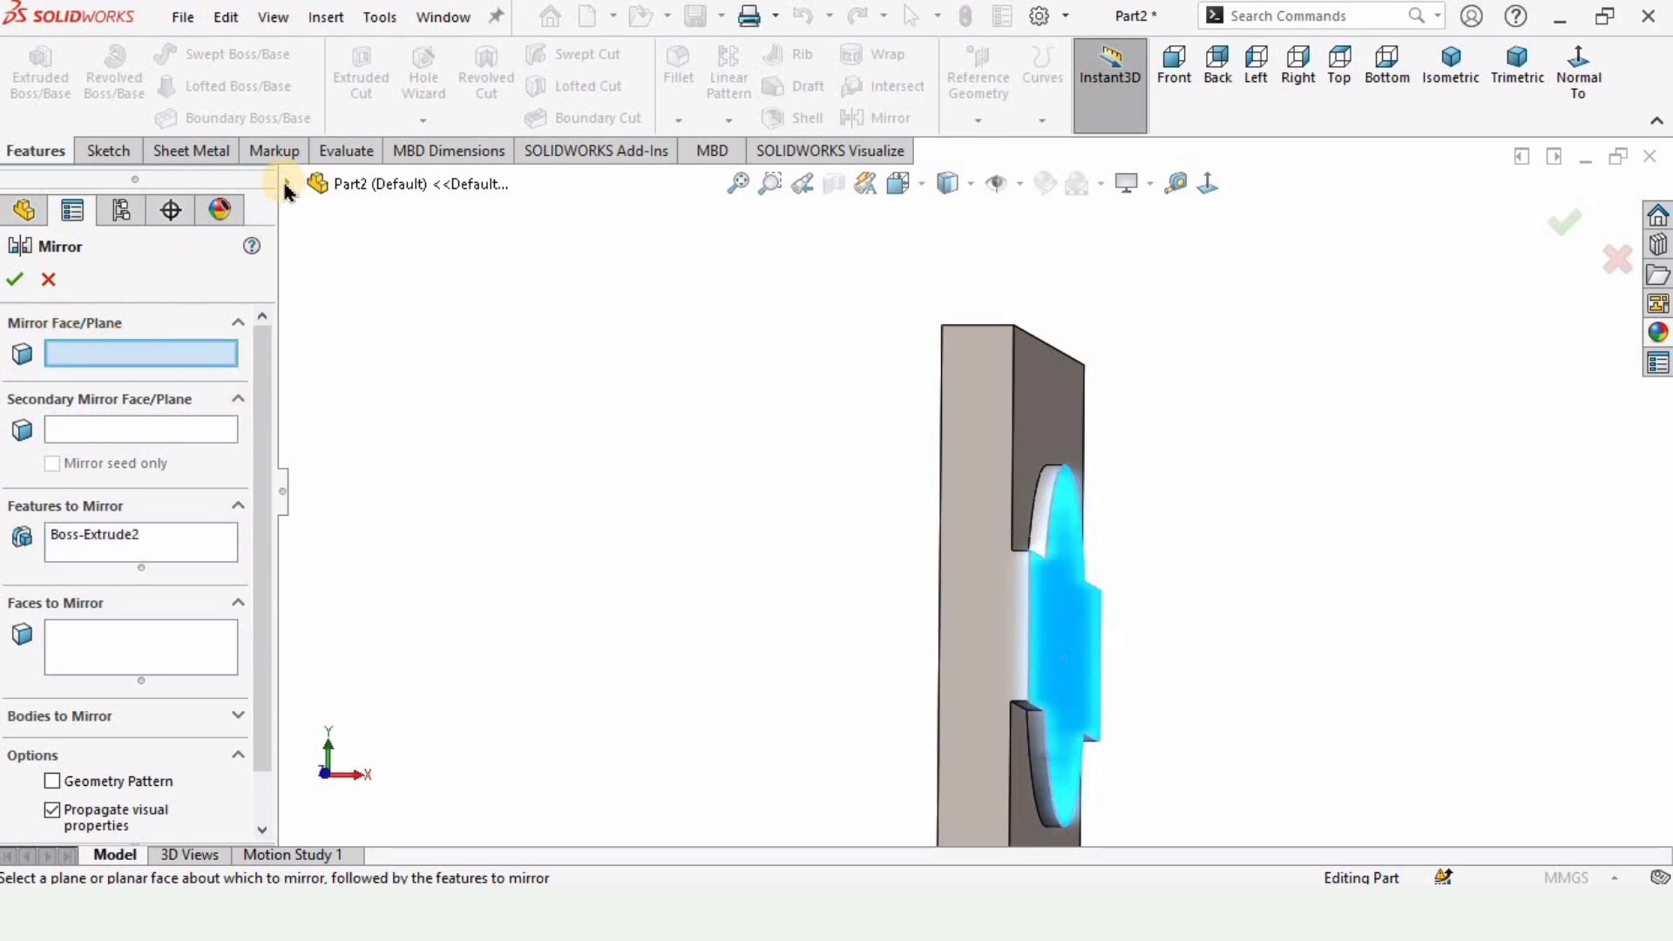
click(288, 184)
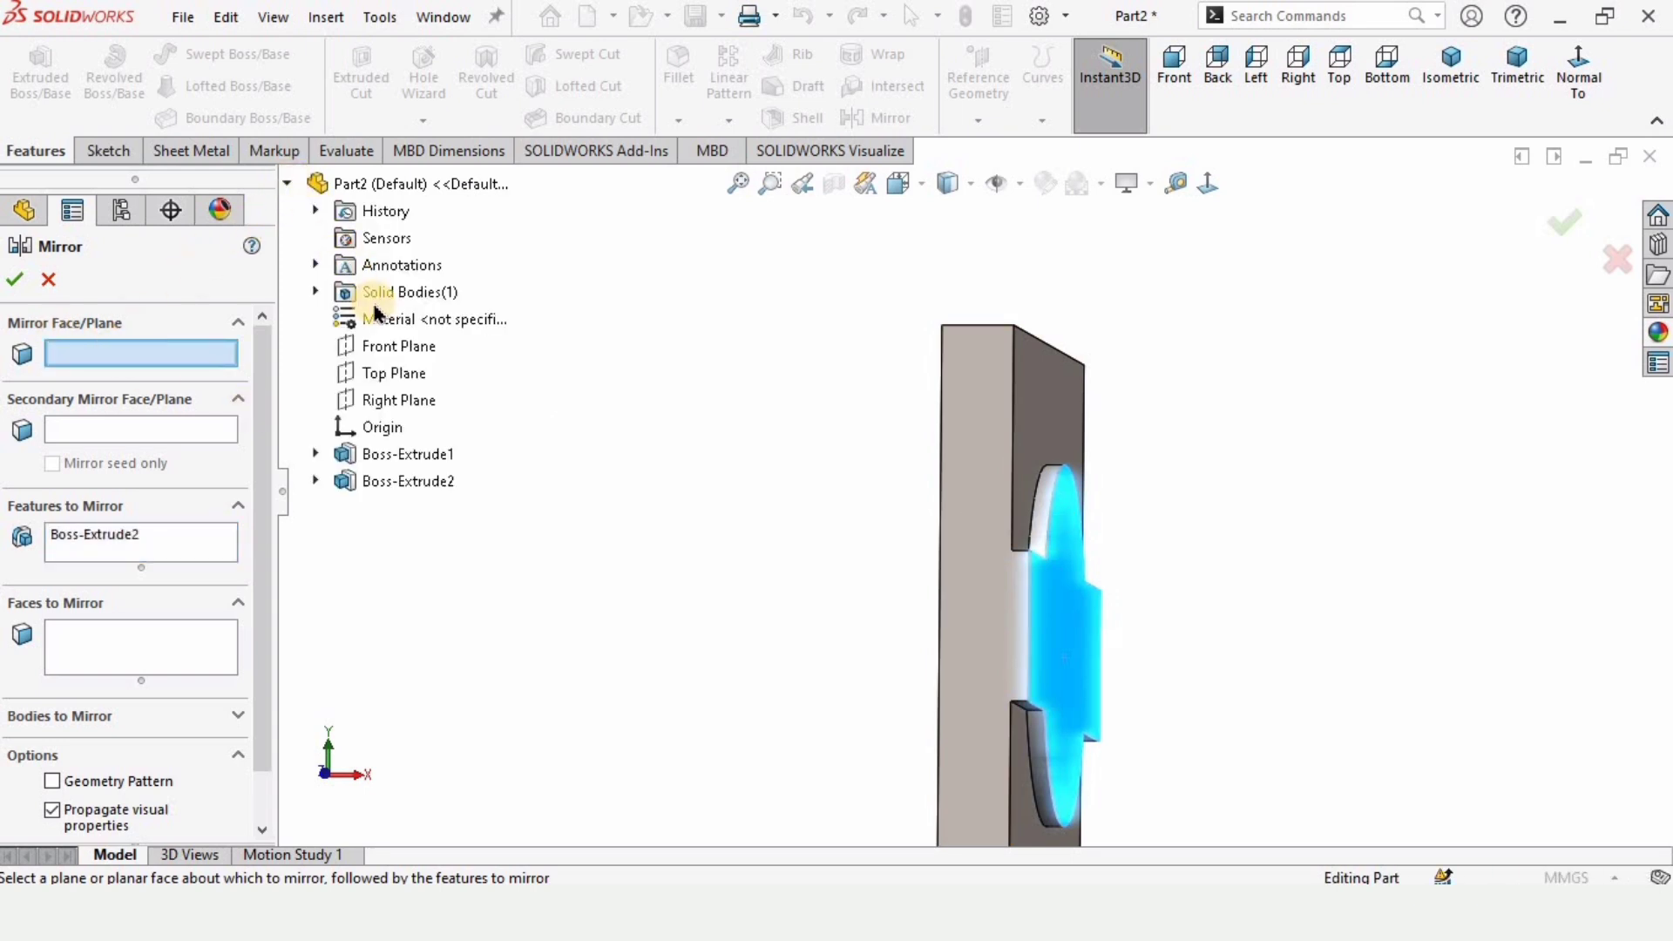
click(393, 348)
middle_drag(1109, 505, 900, 482)
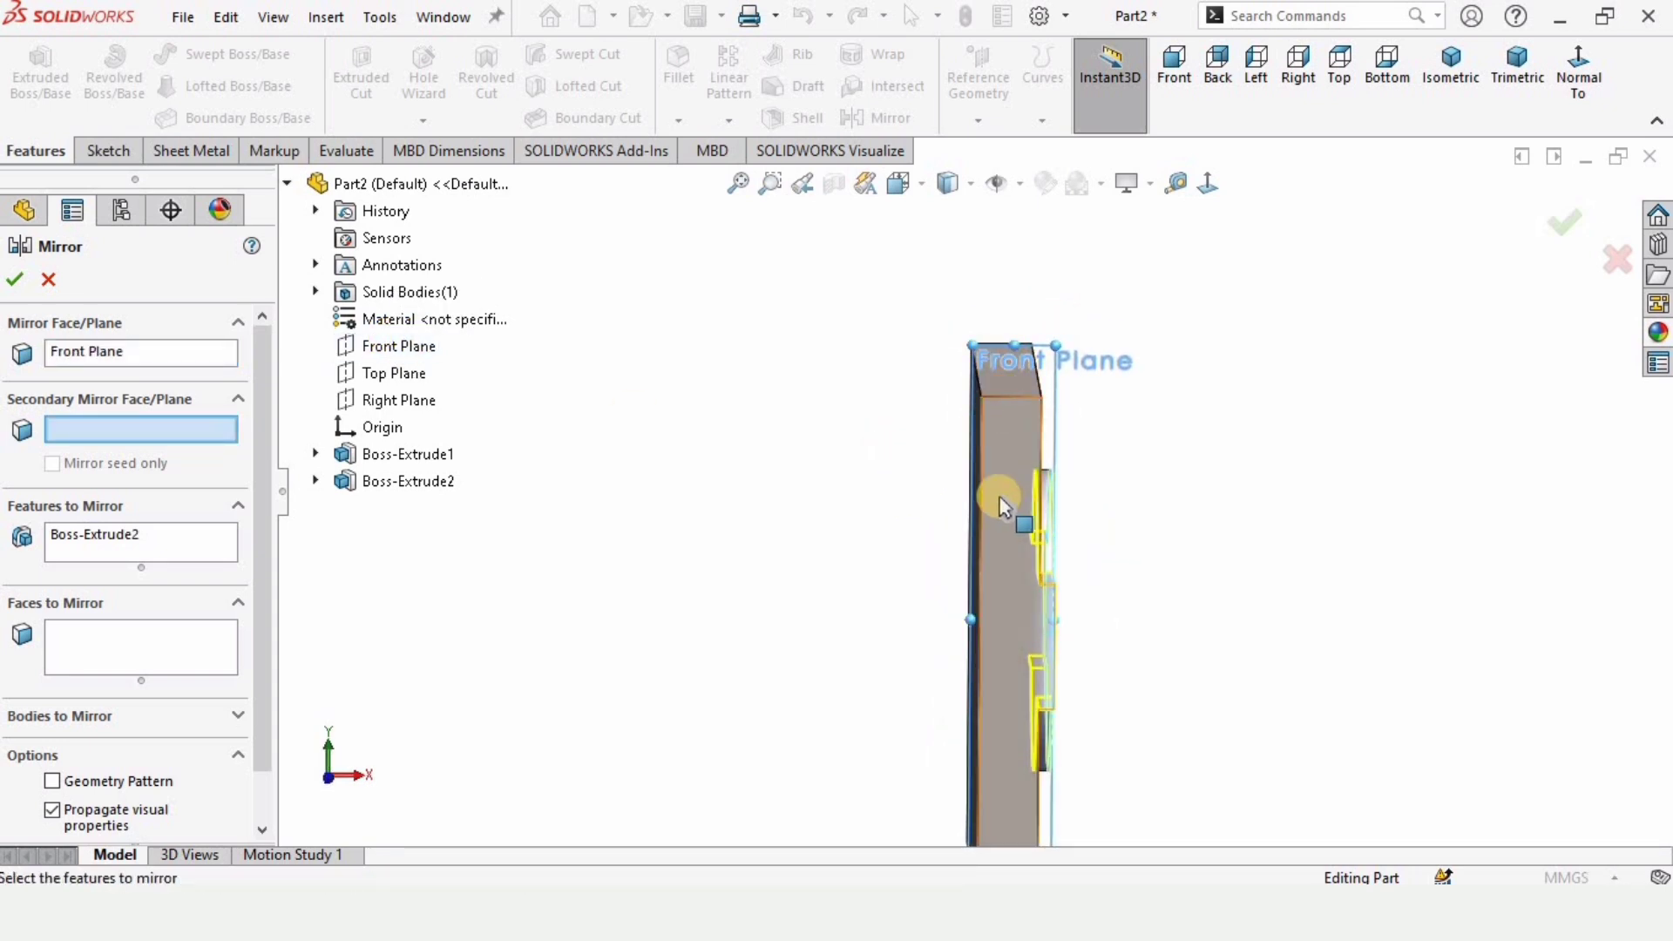
middle_drag(995, 422, 990, 275)
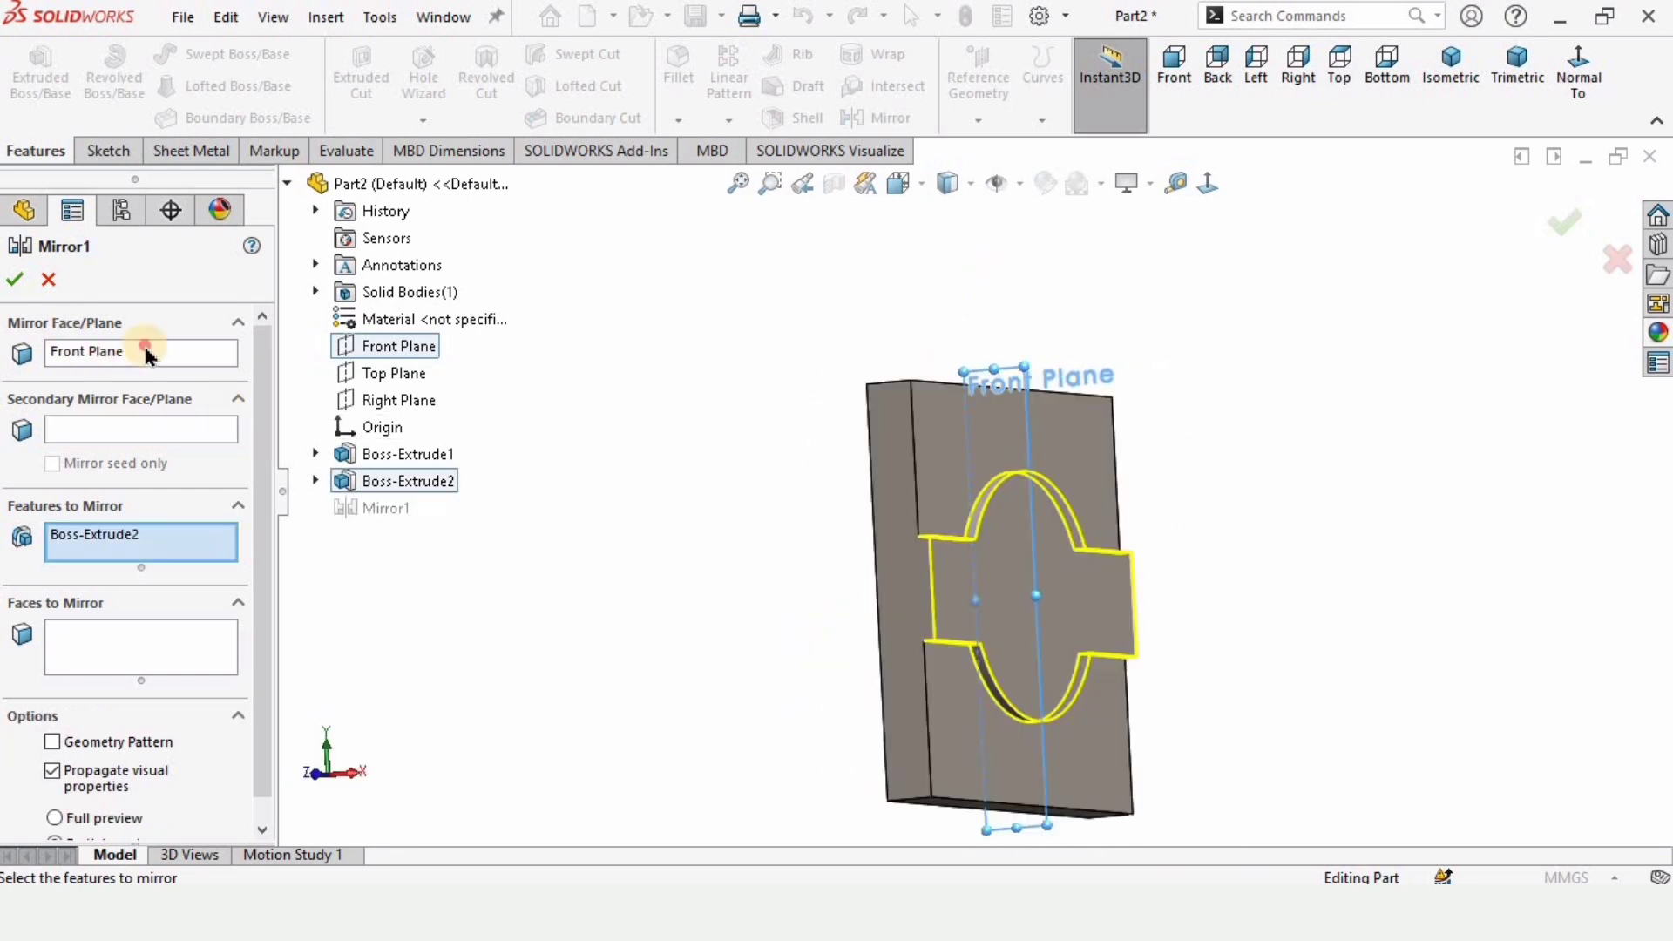
Step: Replace the mirror plane with the Top Plane and inspect the preview around the plate
click(146, 353)
key(Delete)
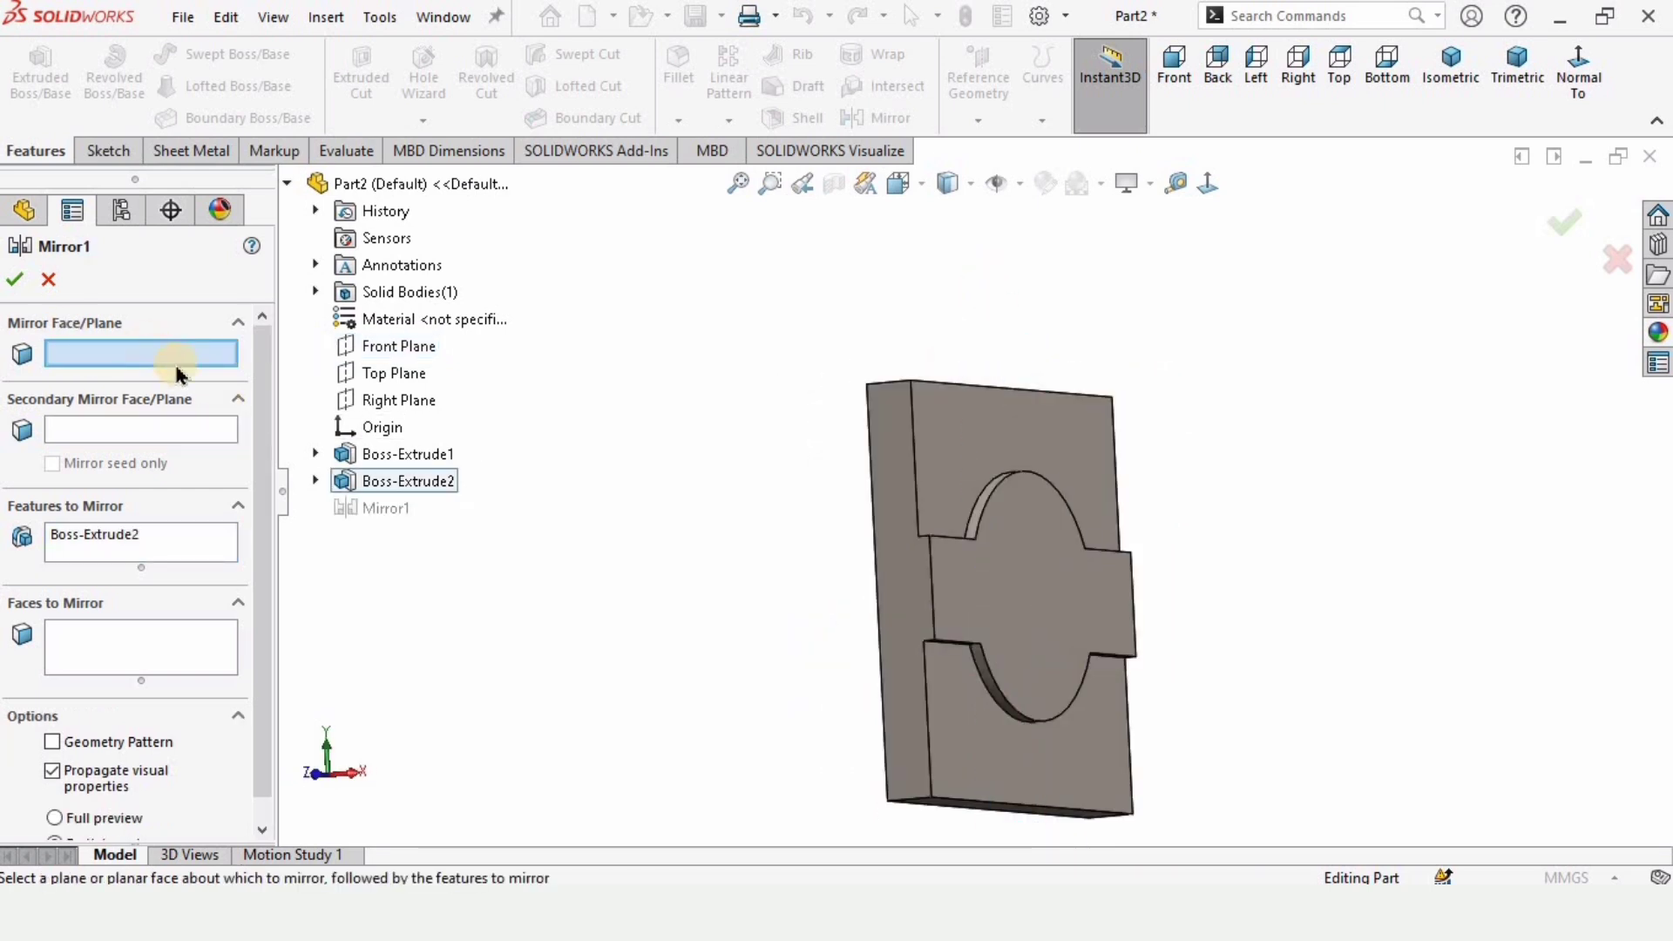
click(401, 375)
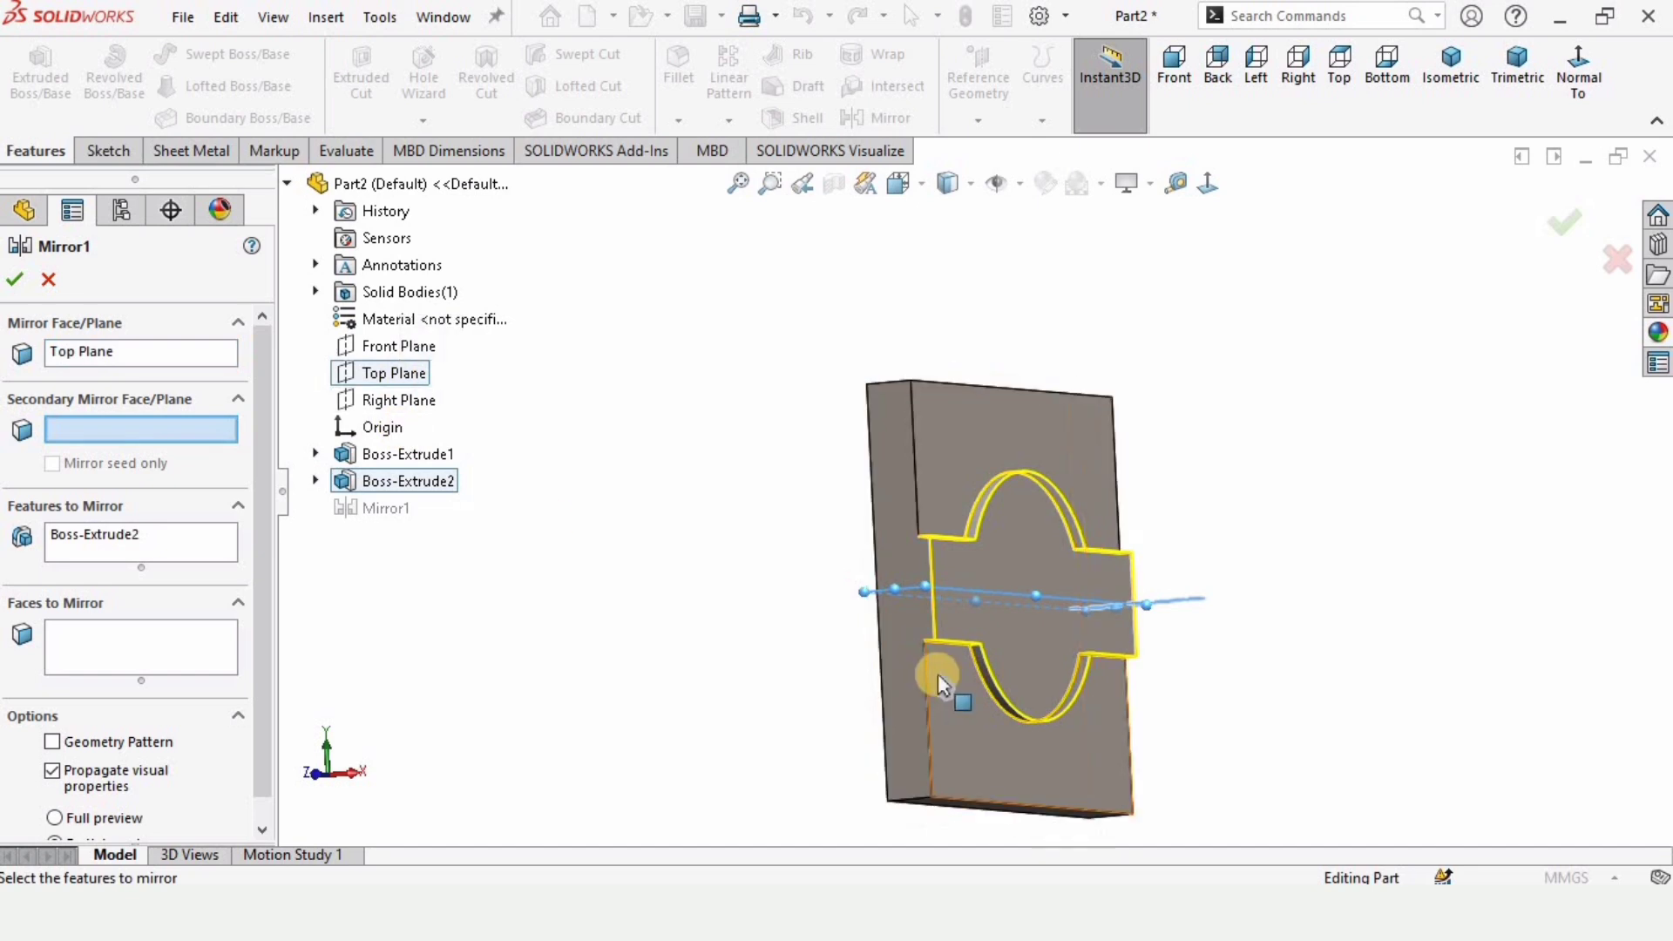
middle_drag(937, 672, 1009, 674)
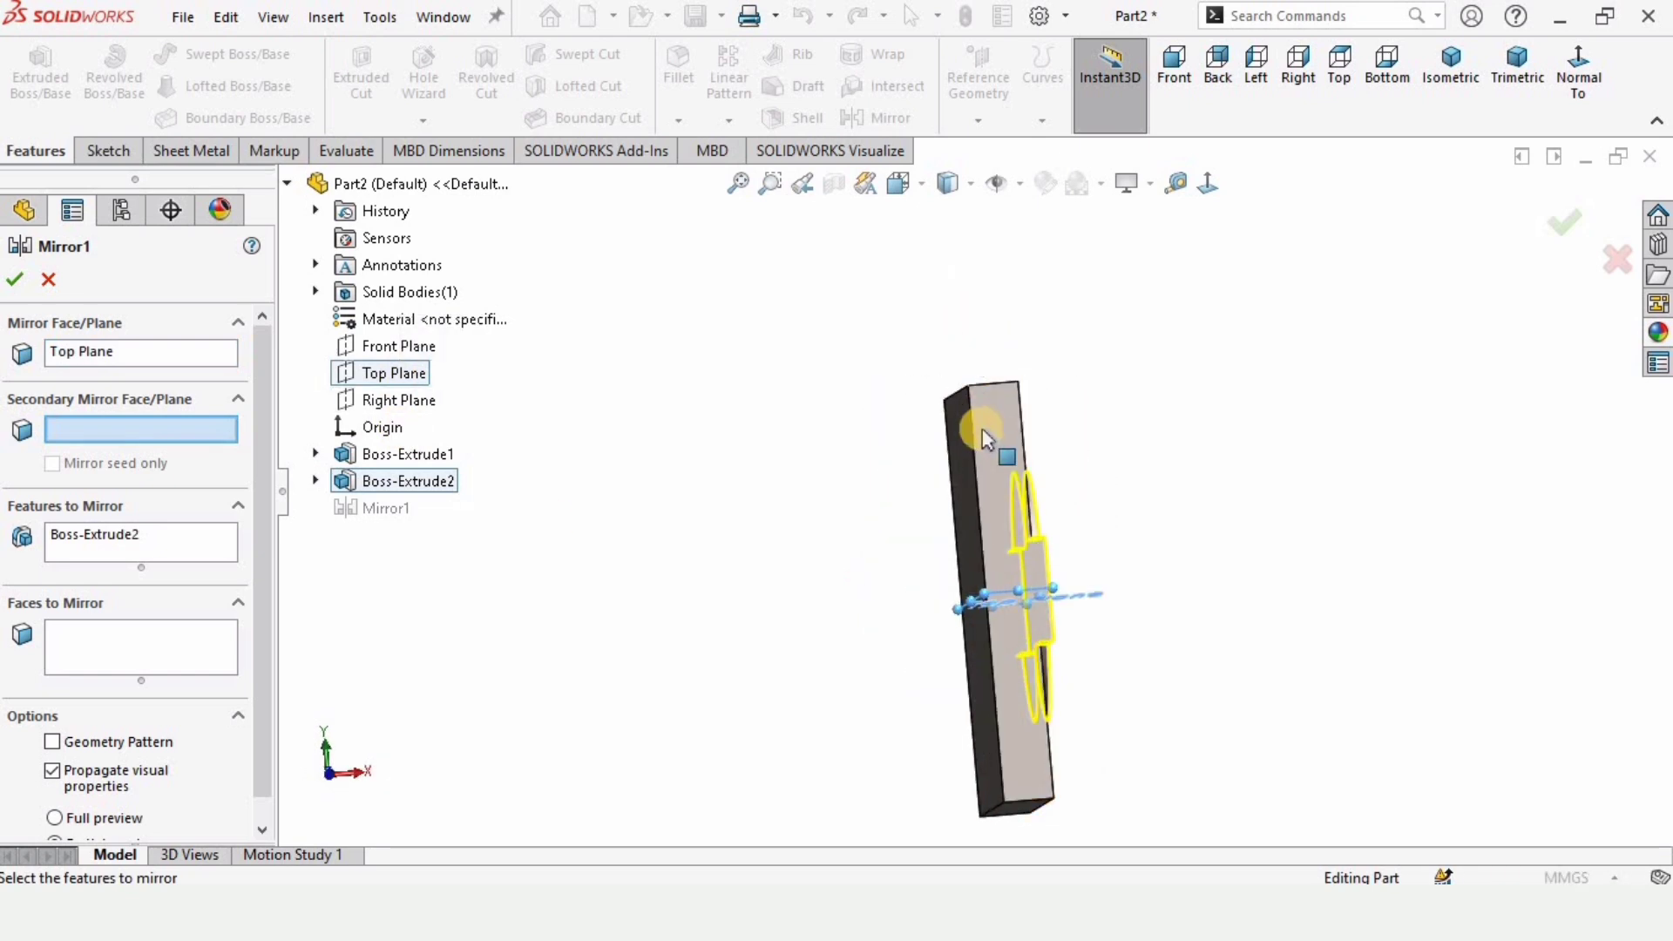
scroll(1021, 557, down, 1)
middle_drag(1021, 558, 755, 629)
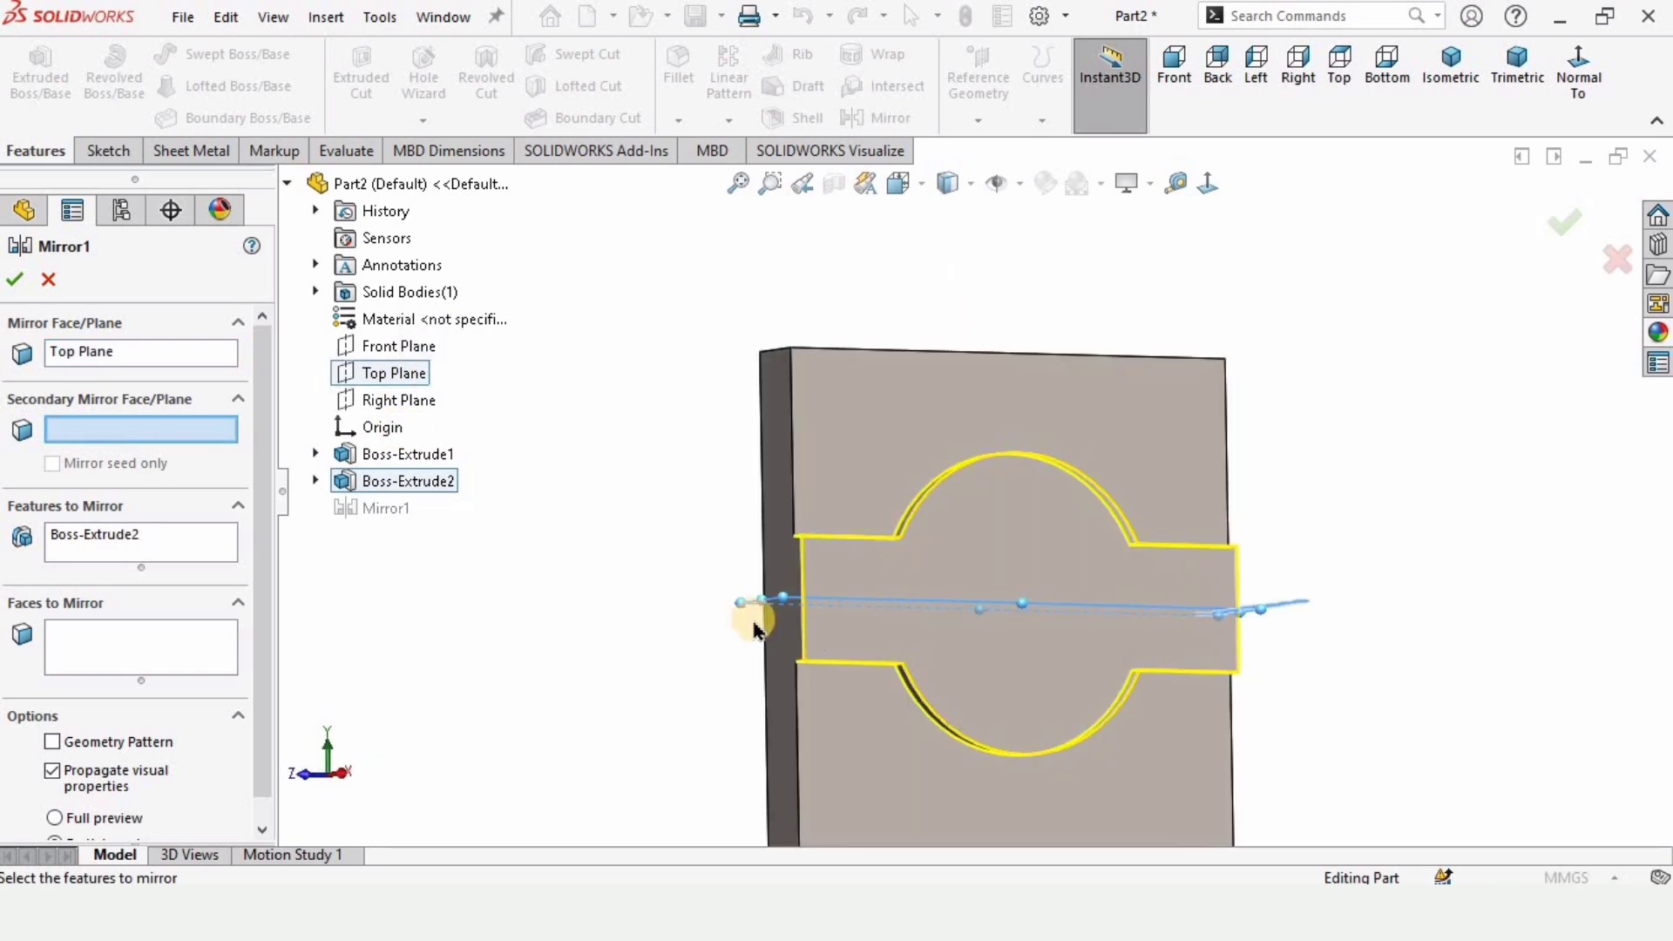
middle_drag(796, 534, 936, 453)
Step: Replace the mirror plane with the Right Plane and try to create the mirror of the raised boss
click(127, 353)
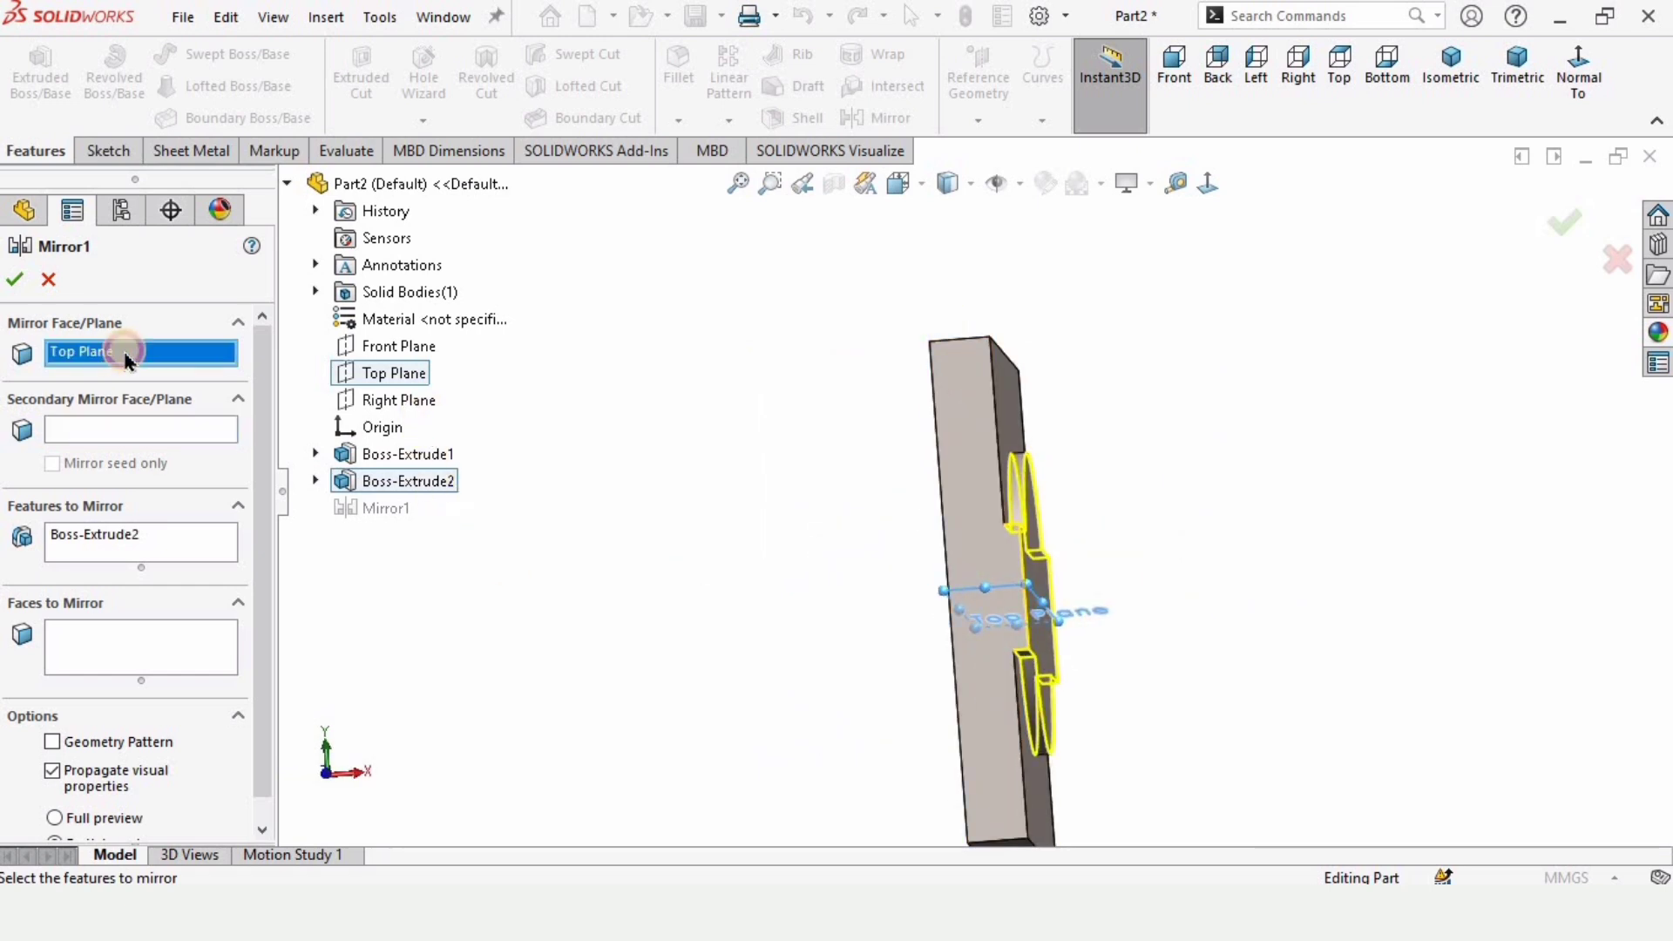
key(Delete)
click(396, 401)
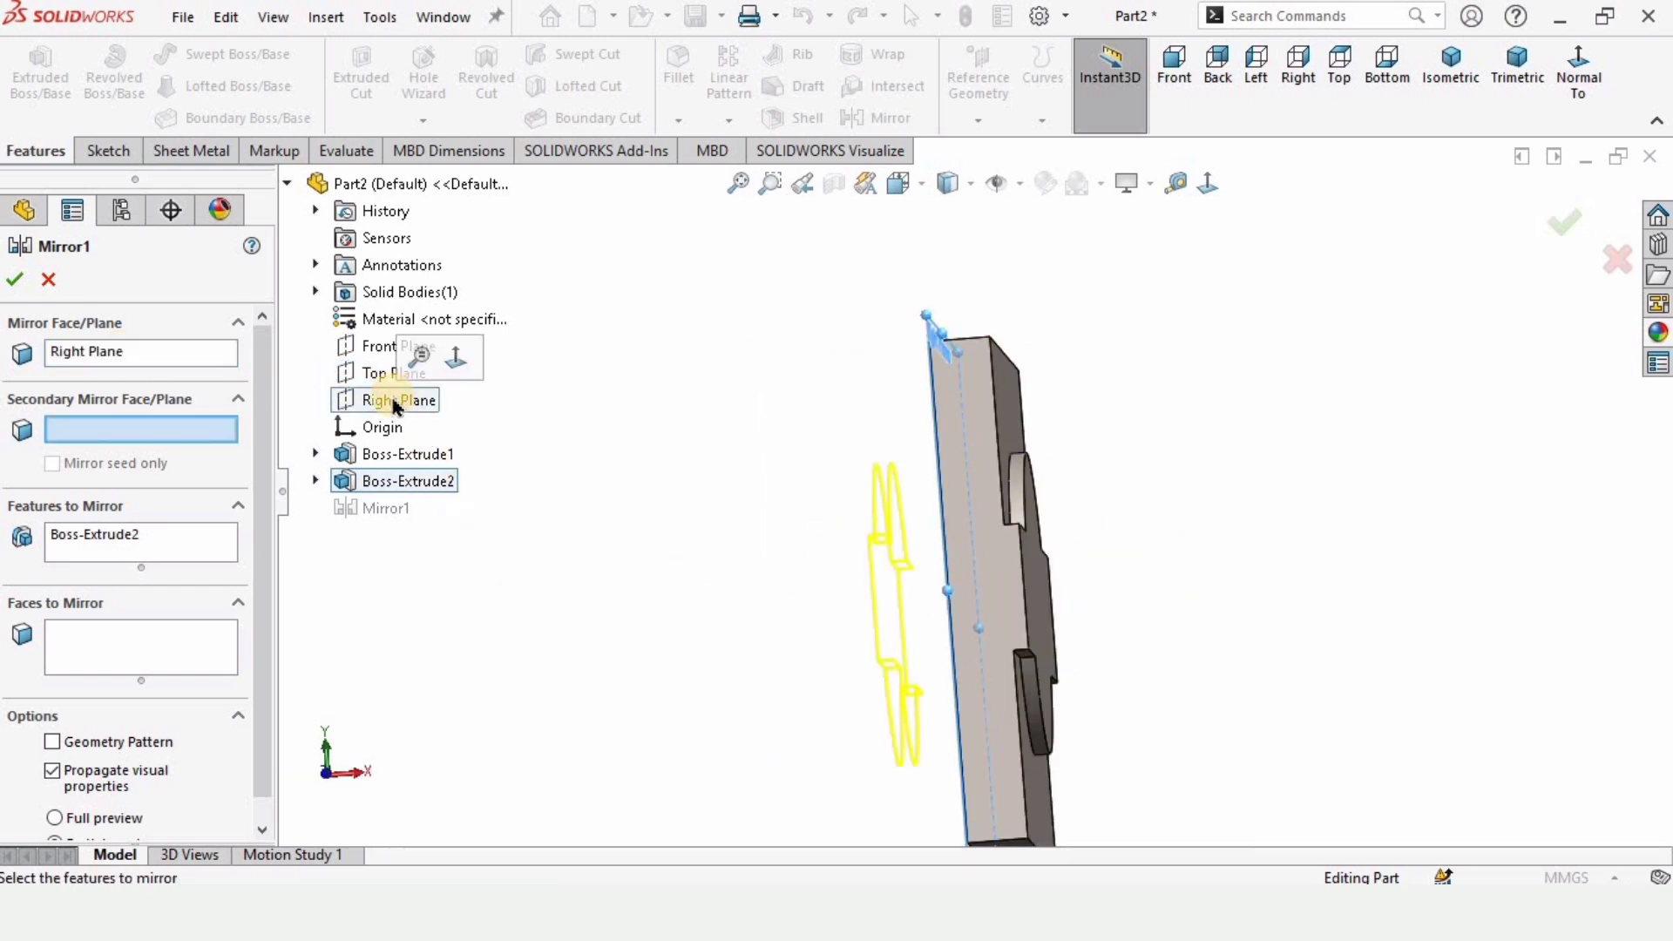
middle_drag(889, 526, 893, 522)
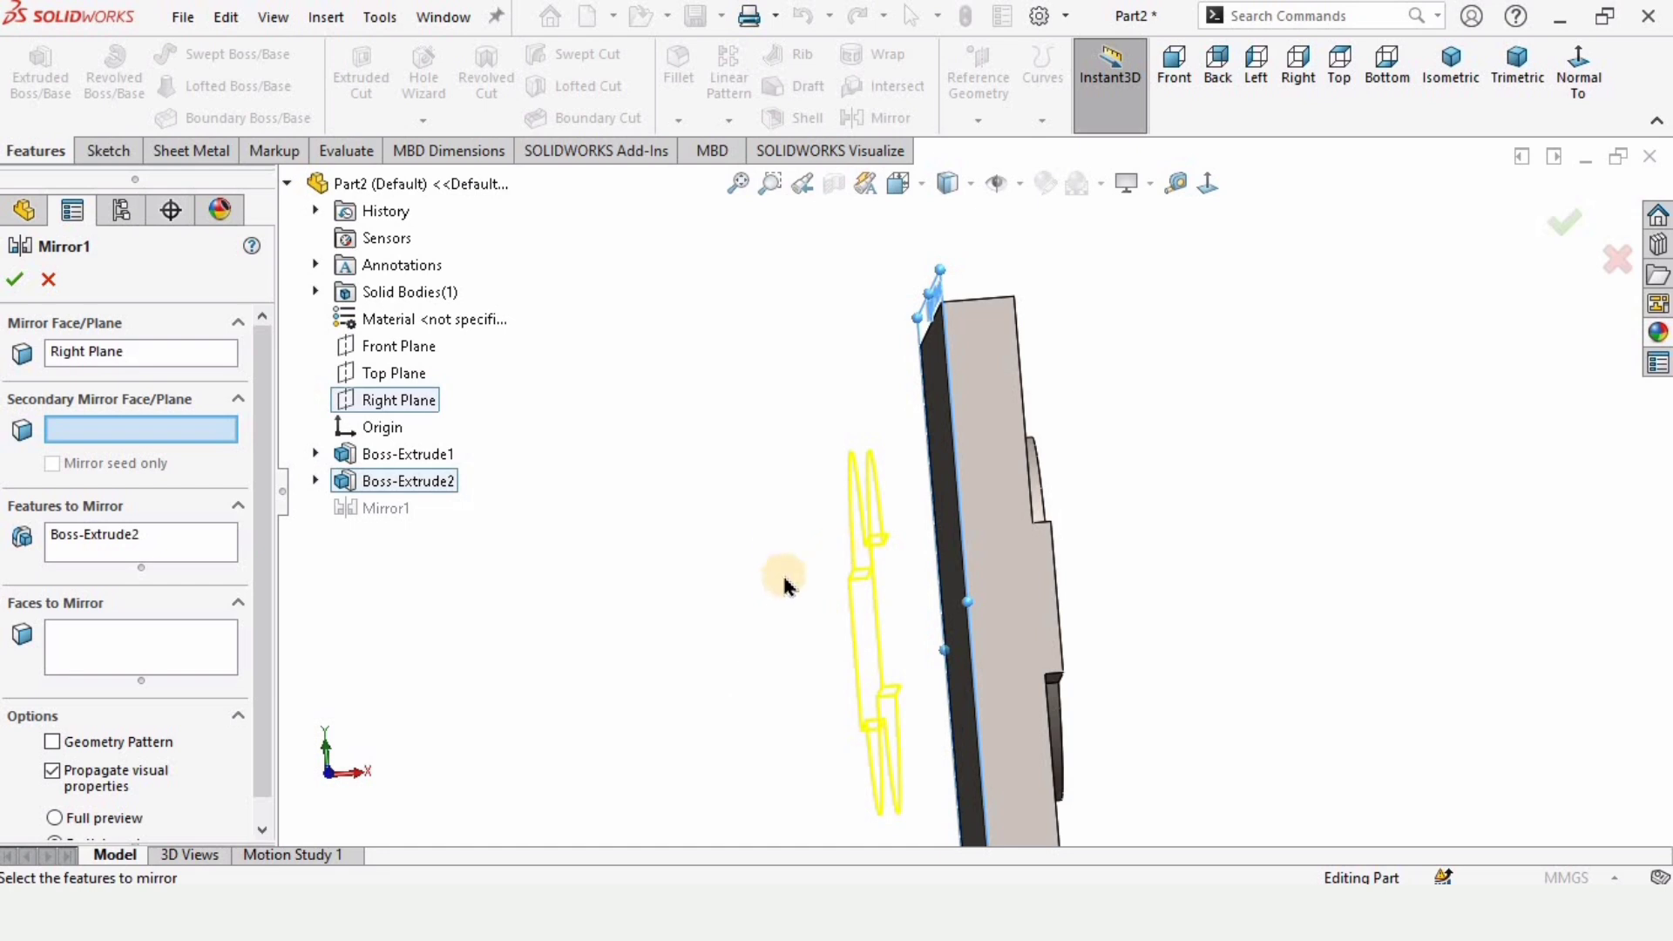
click(15, 279)
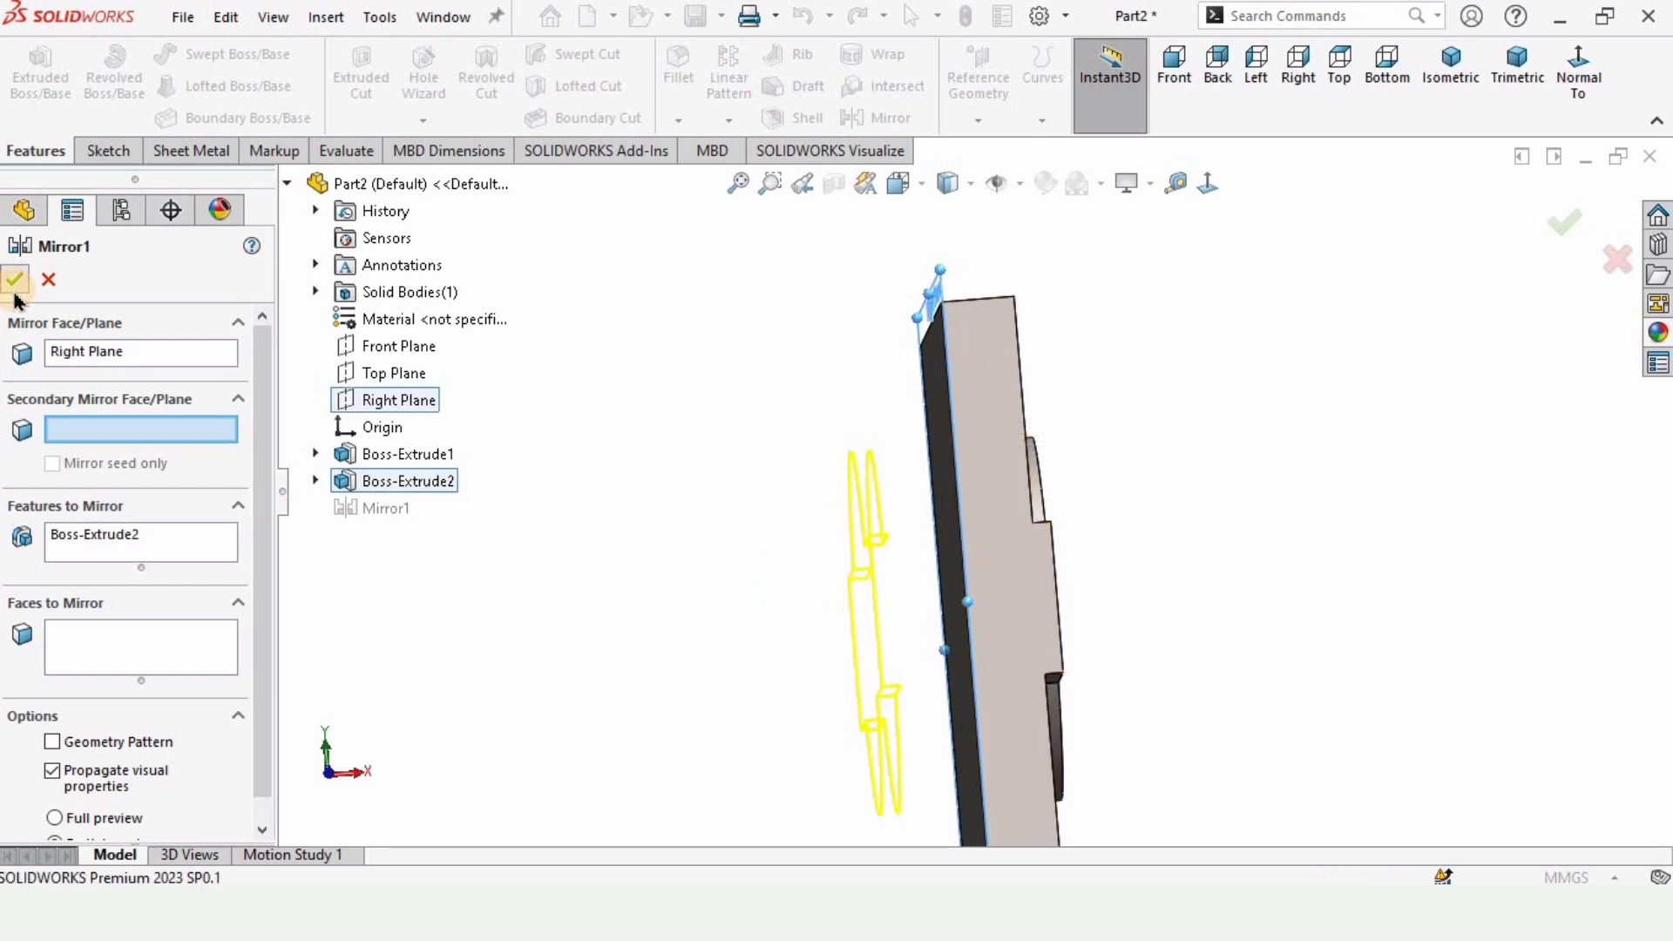
middle_drag(501, 479, 732, 538)
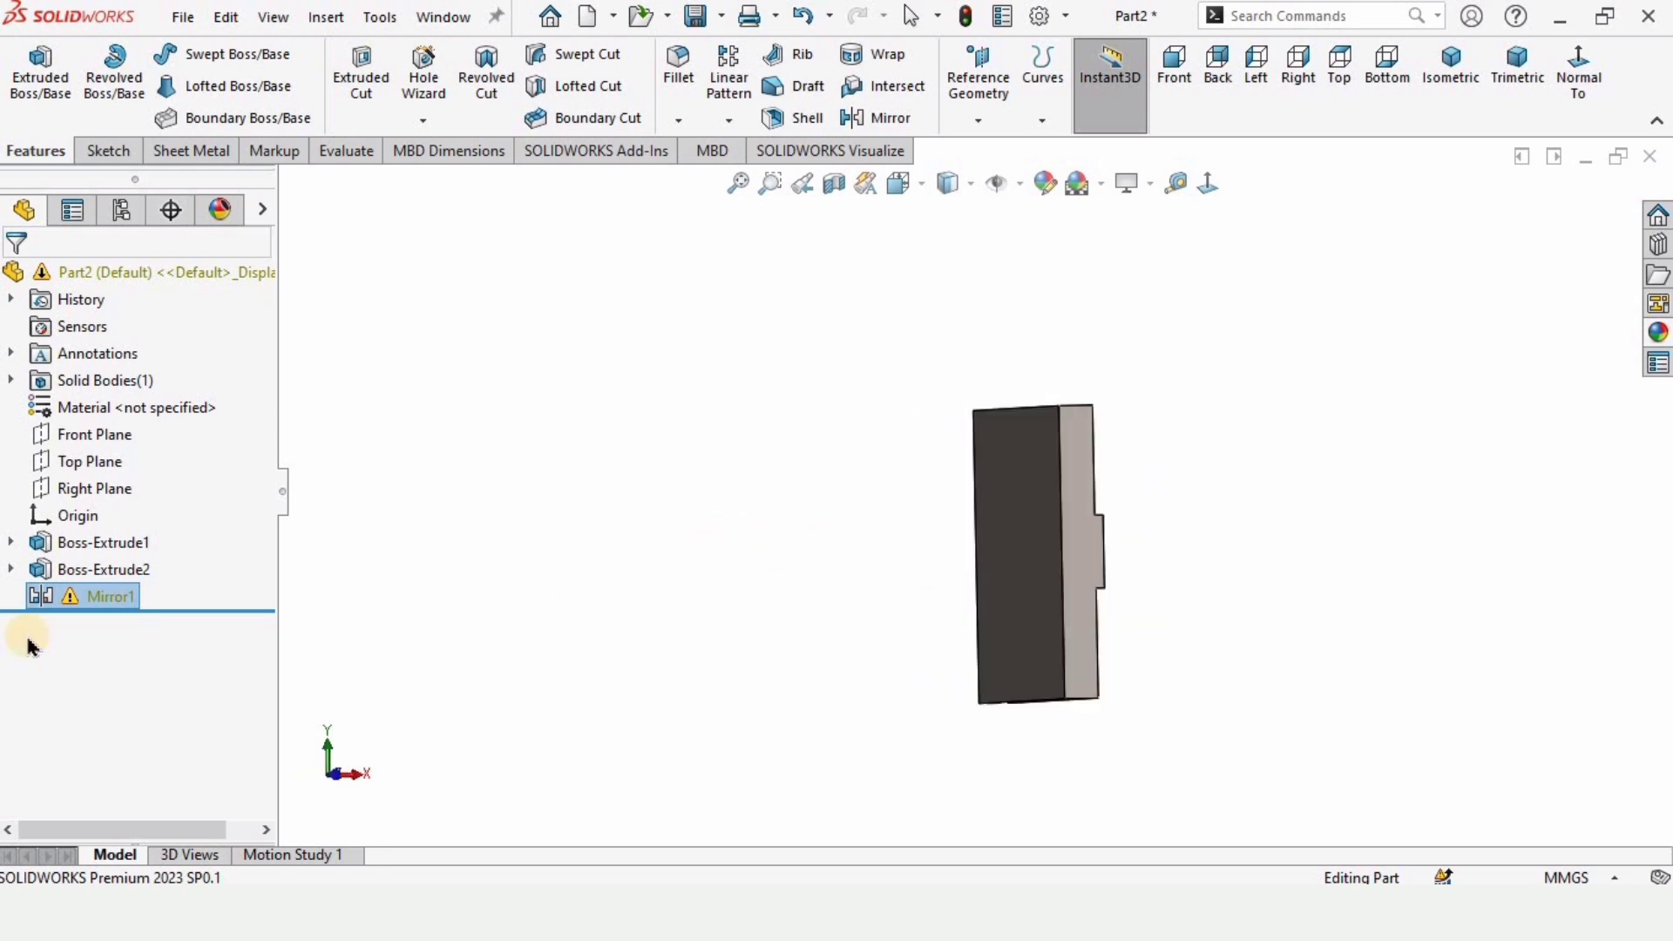
Step: Delete the mirror feature from the part
right_click(102, 600)
click(174, 556)
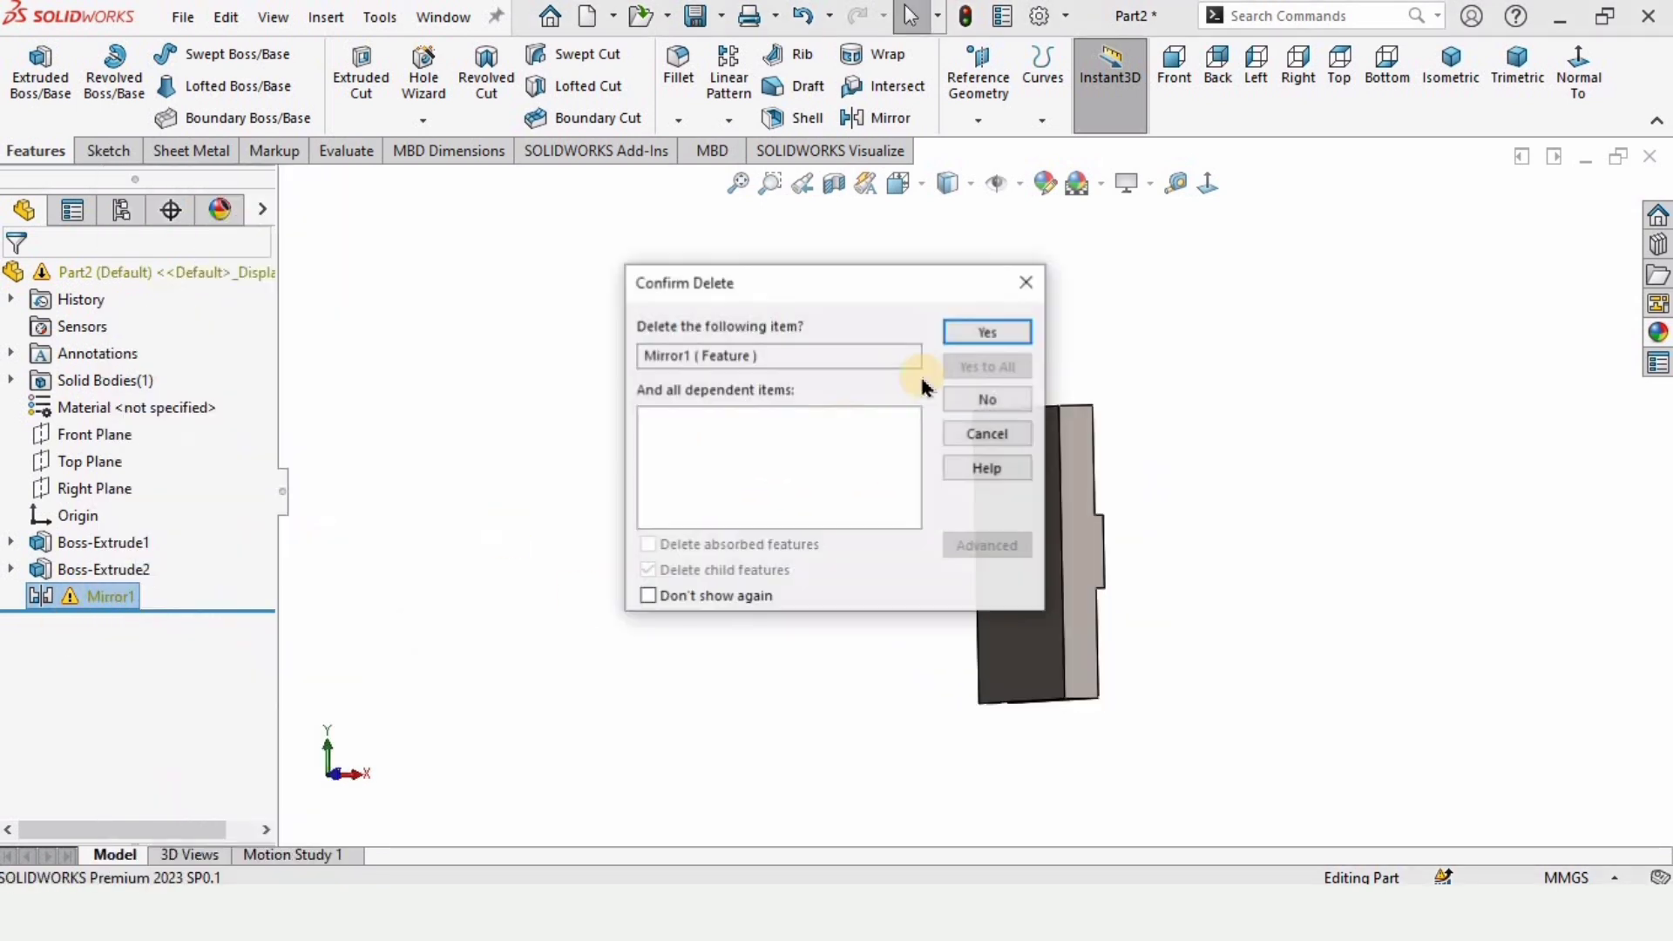
click(966, 329)
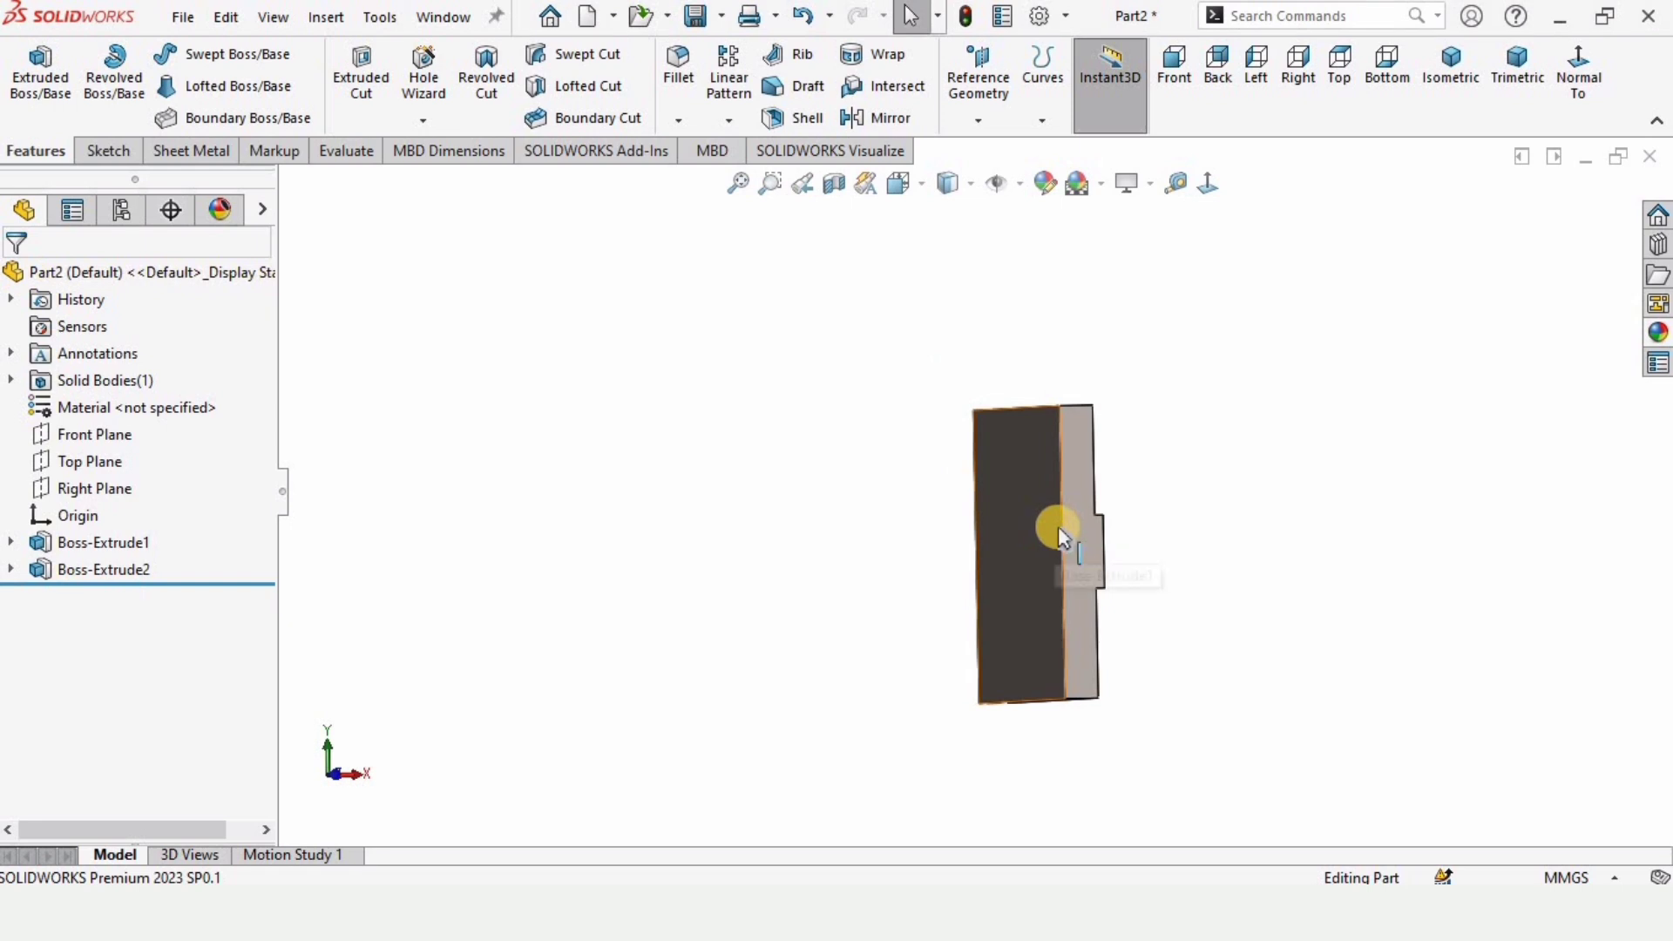
Step: Start defining a new reference plane with the raised boss side of the plate in view
middle_drag(1057, 526, 1106, 488)
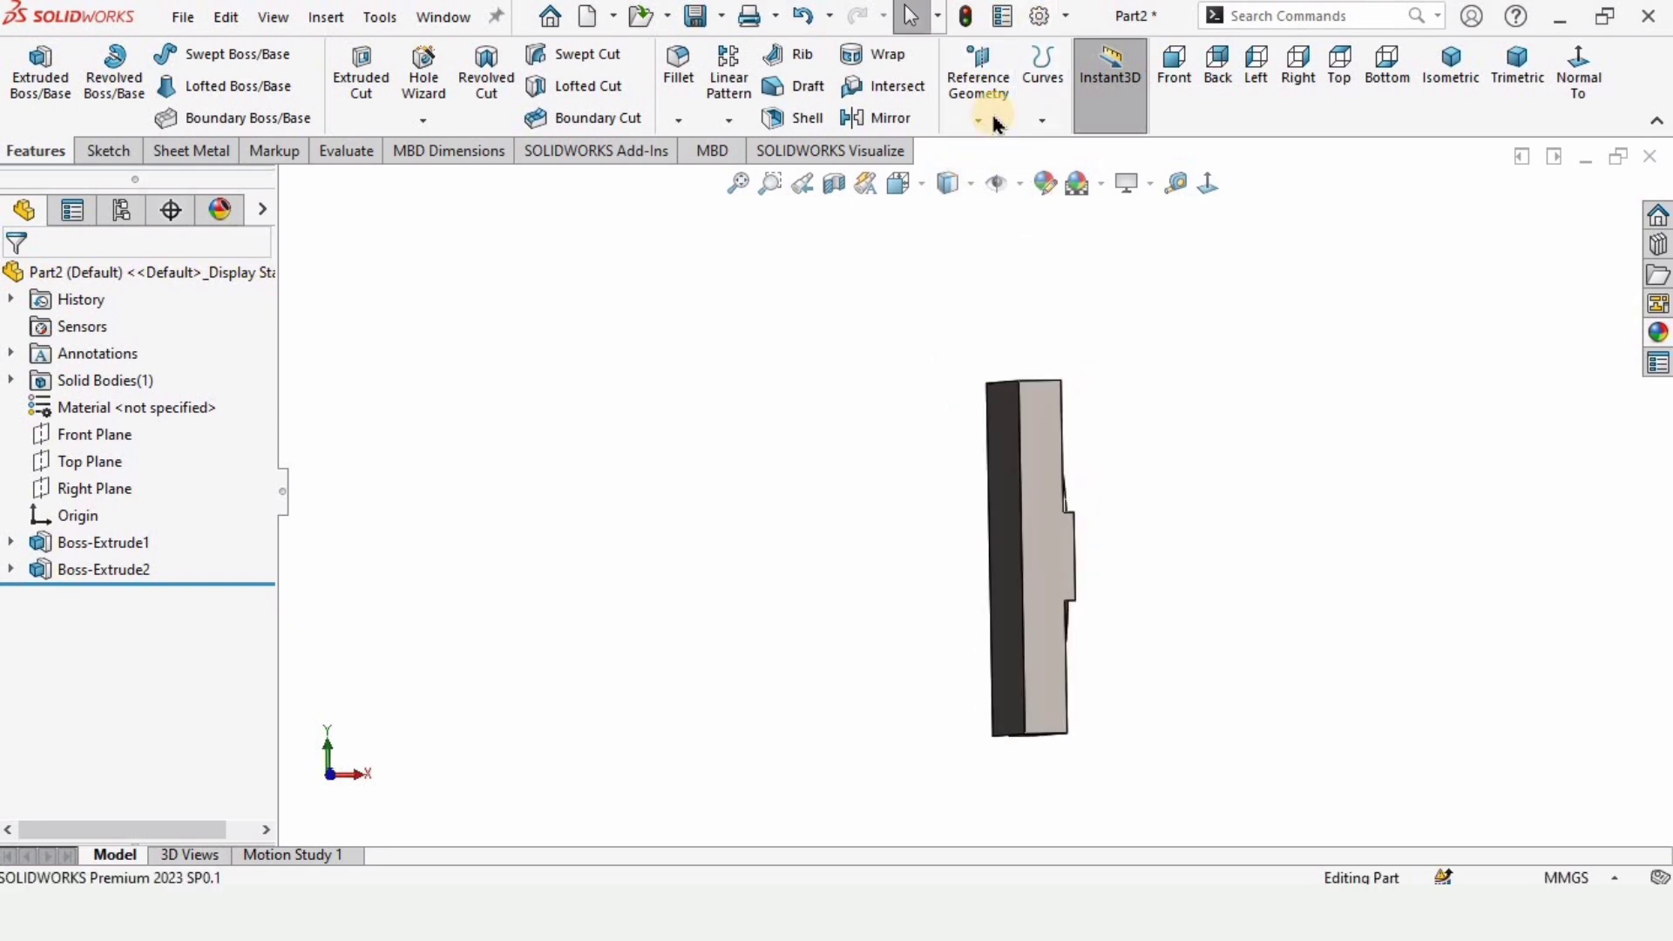
click(991, 127)
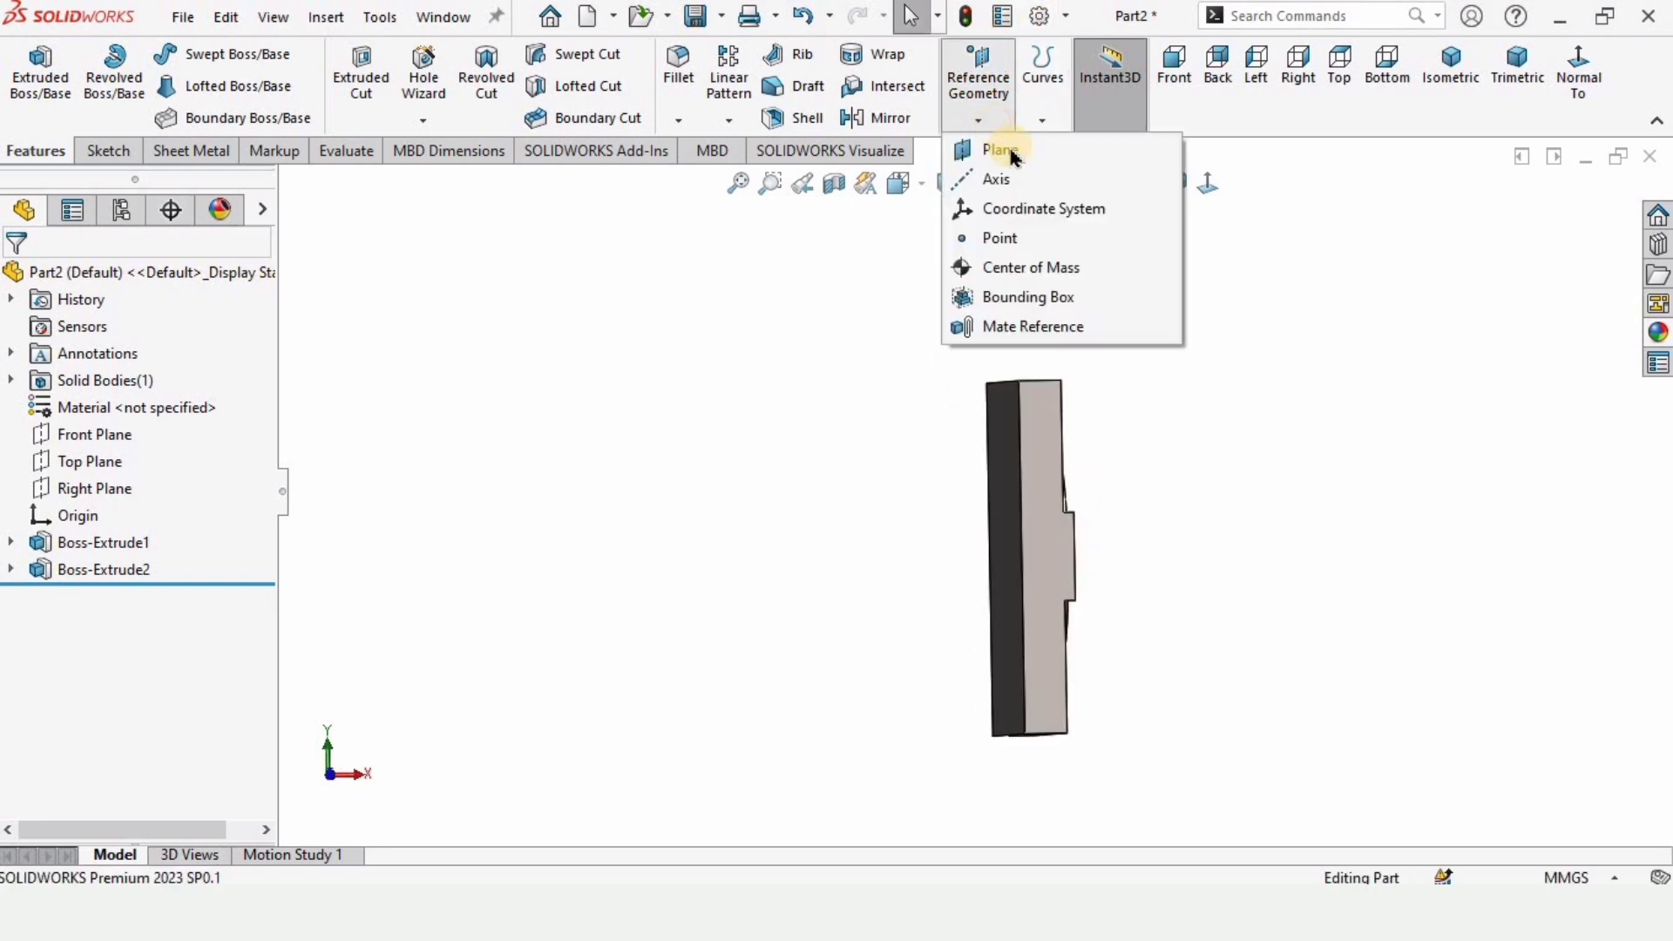
click(1016, 157)
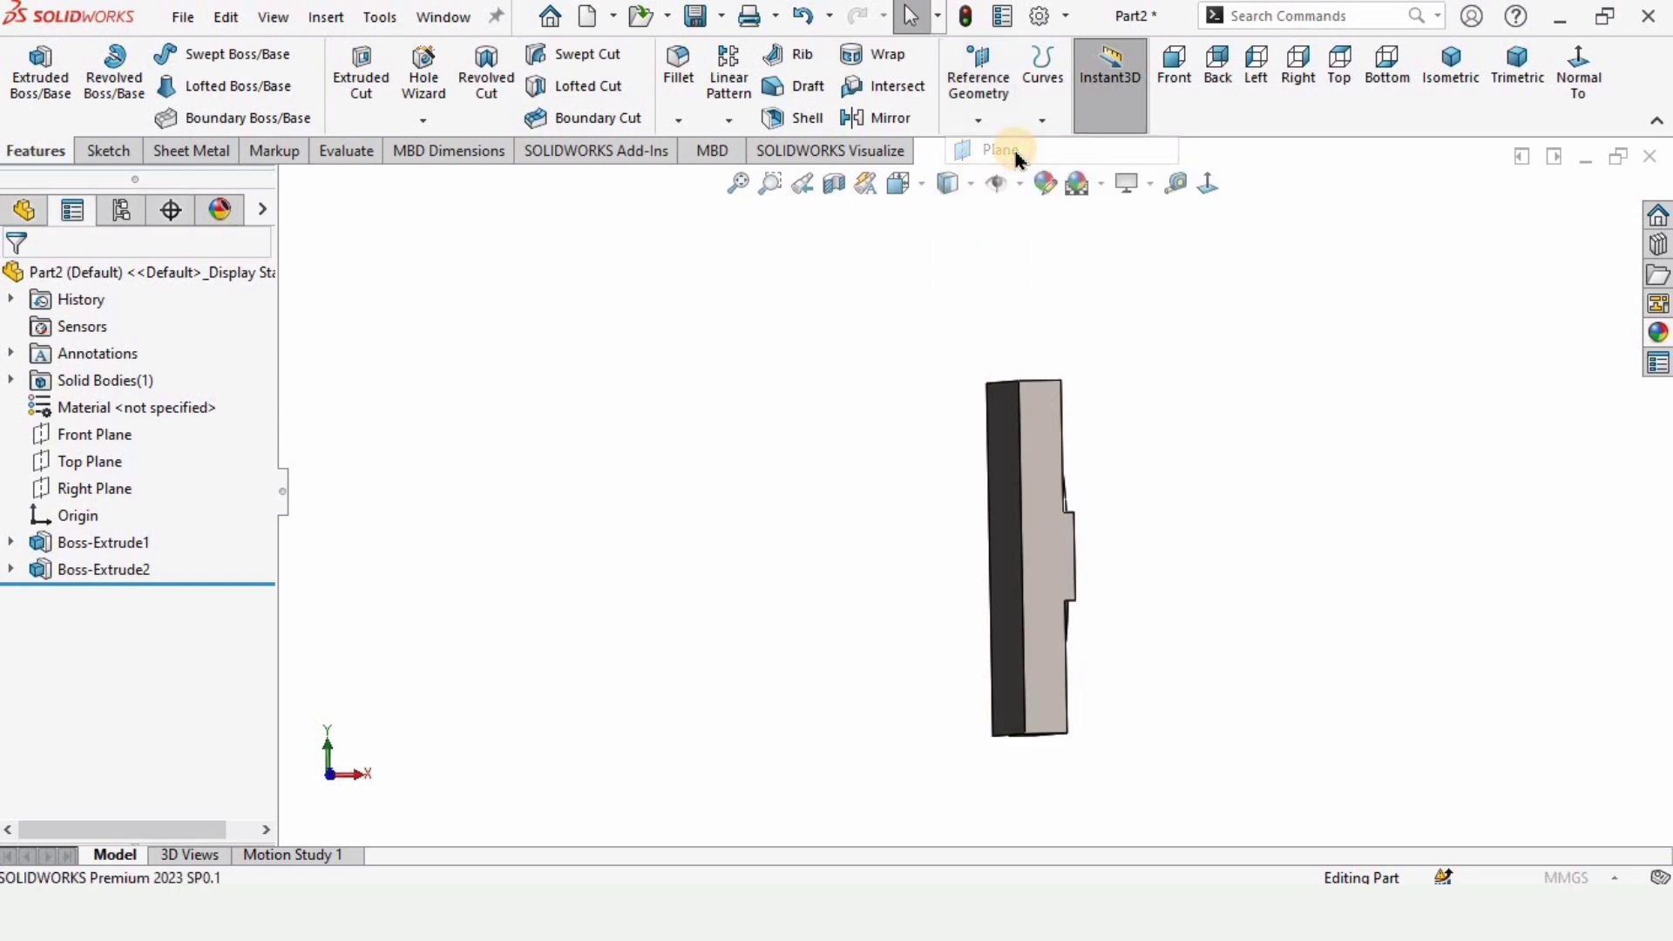
middle_drag(1027, 472, 974, 450)
scroll(948, 446, down, 3)
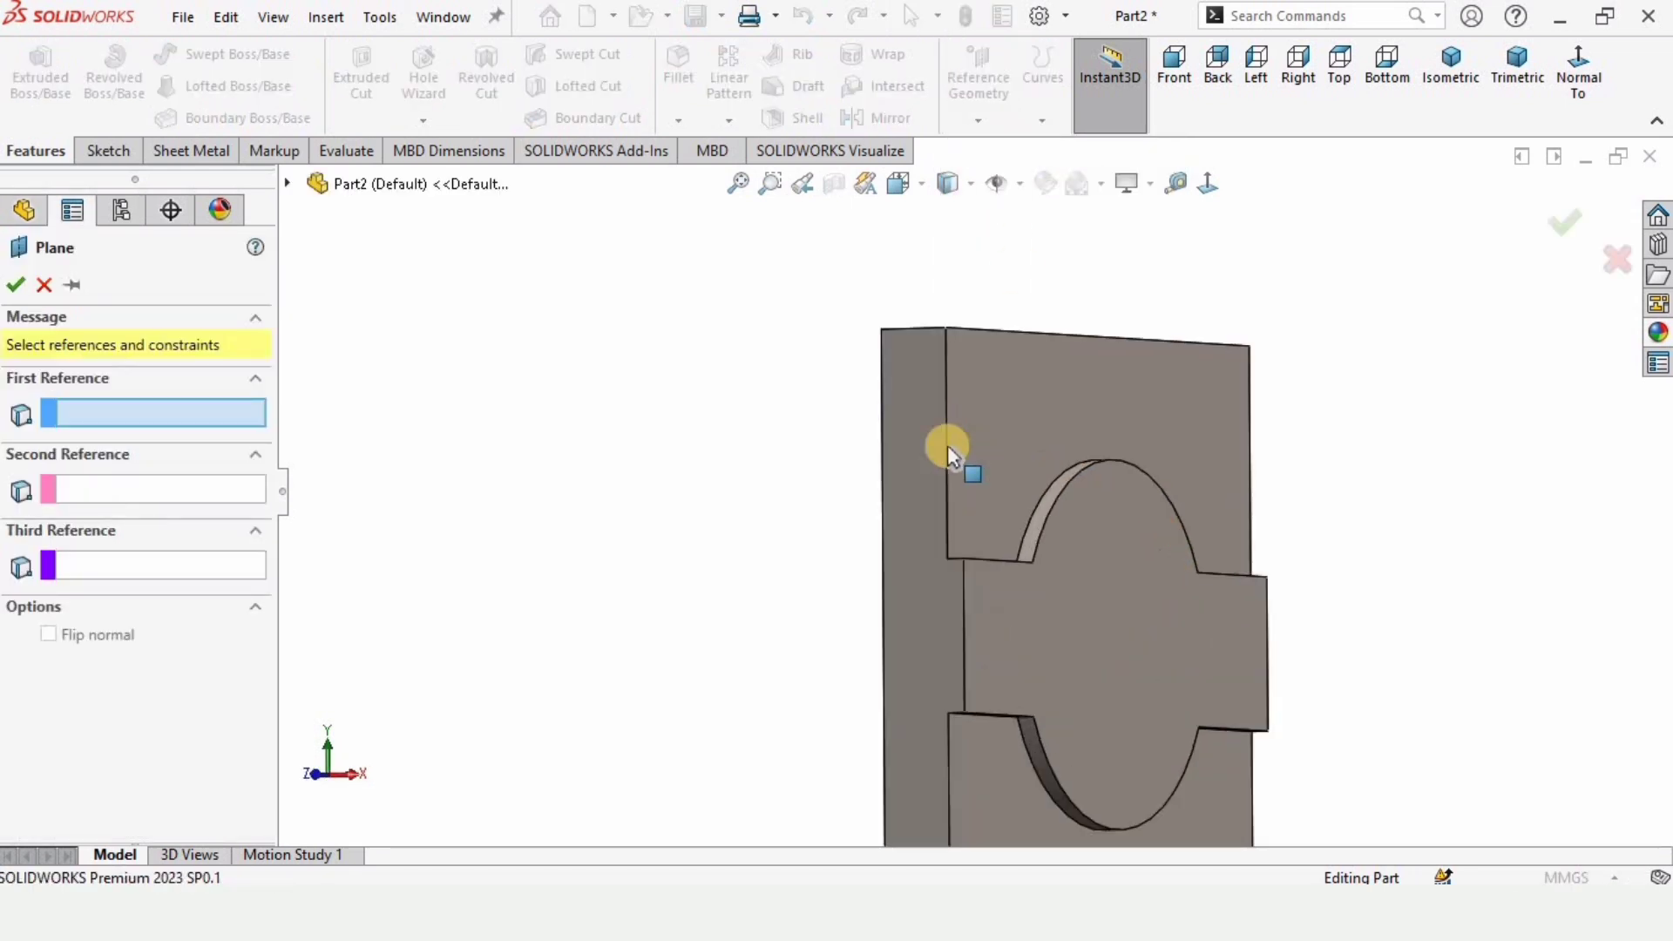
click(906, 544)
click(174, 418)
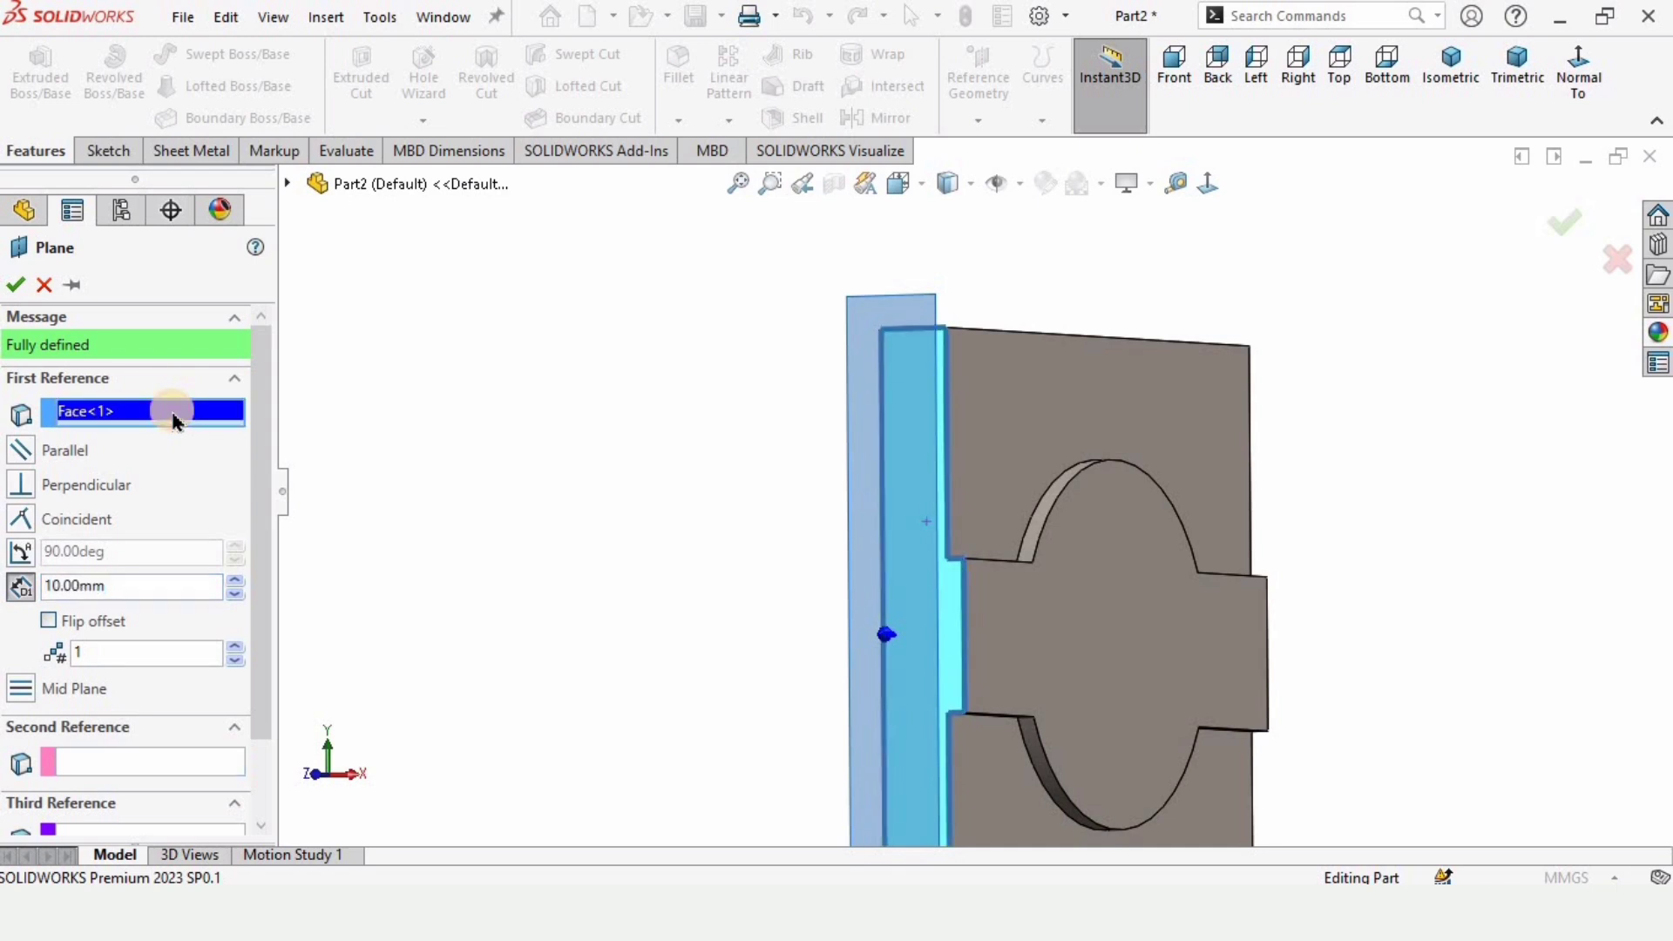
key(Delete)
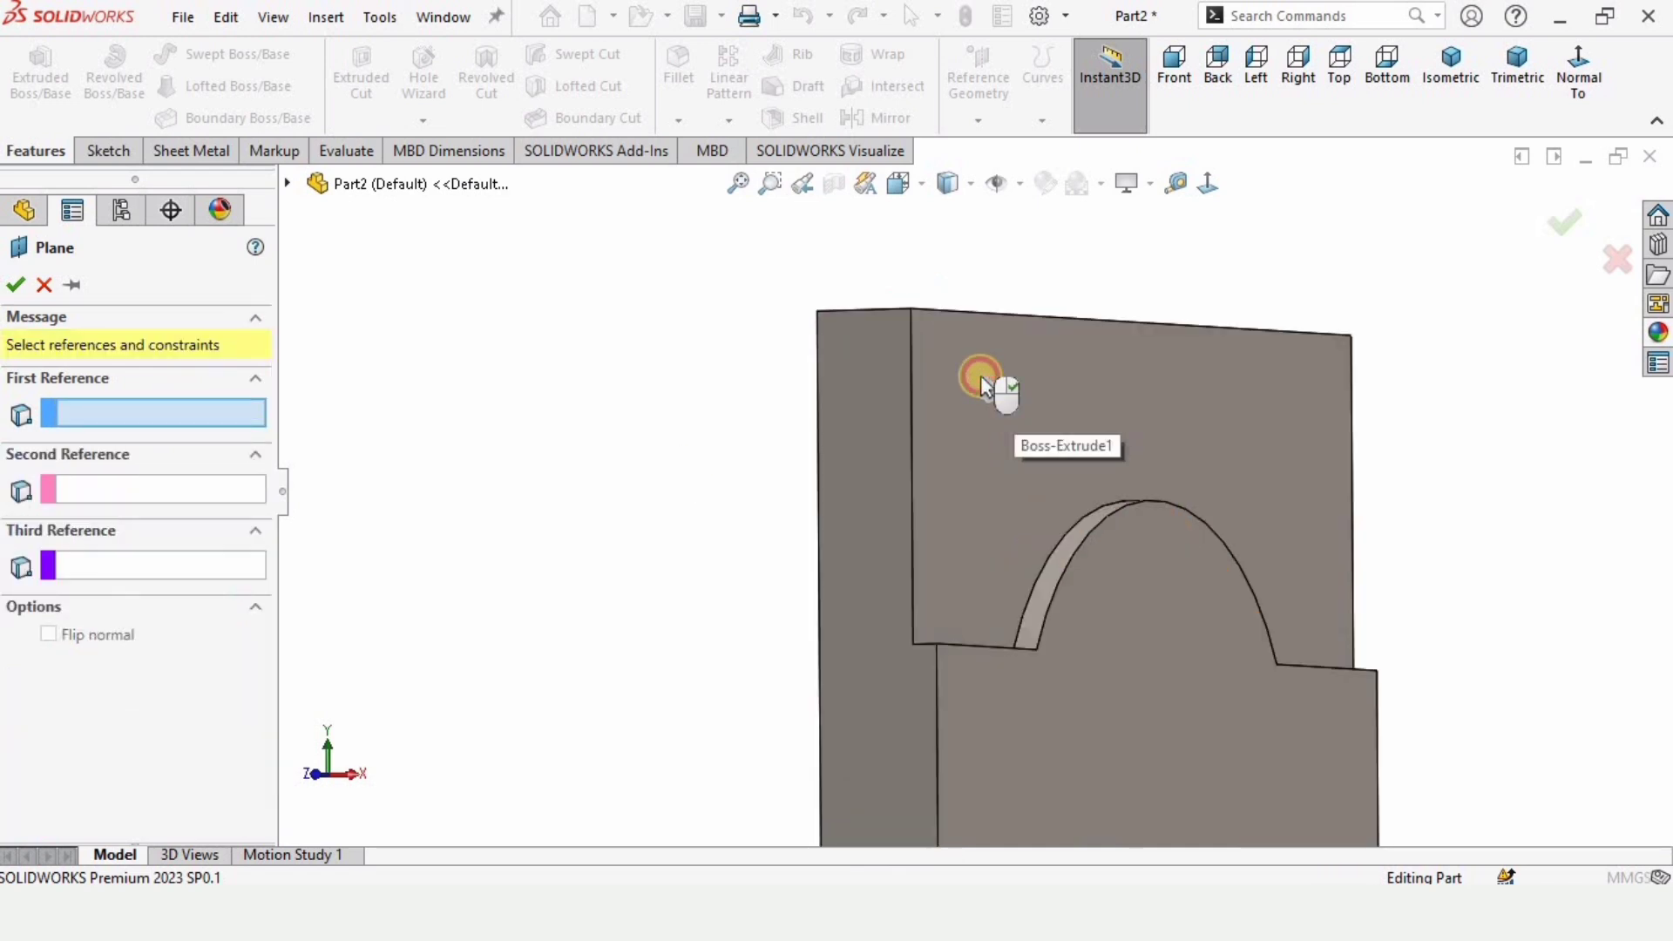
Step: Create a mid-plane reference plane using the plate's large boss-side face and the opposite large face as references
click(981, 379)
middle_drag(989, 385, 802, 427)
click(641, 452)
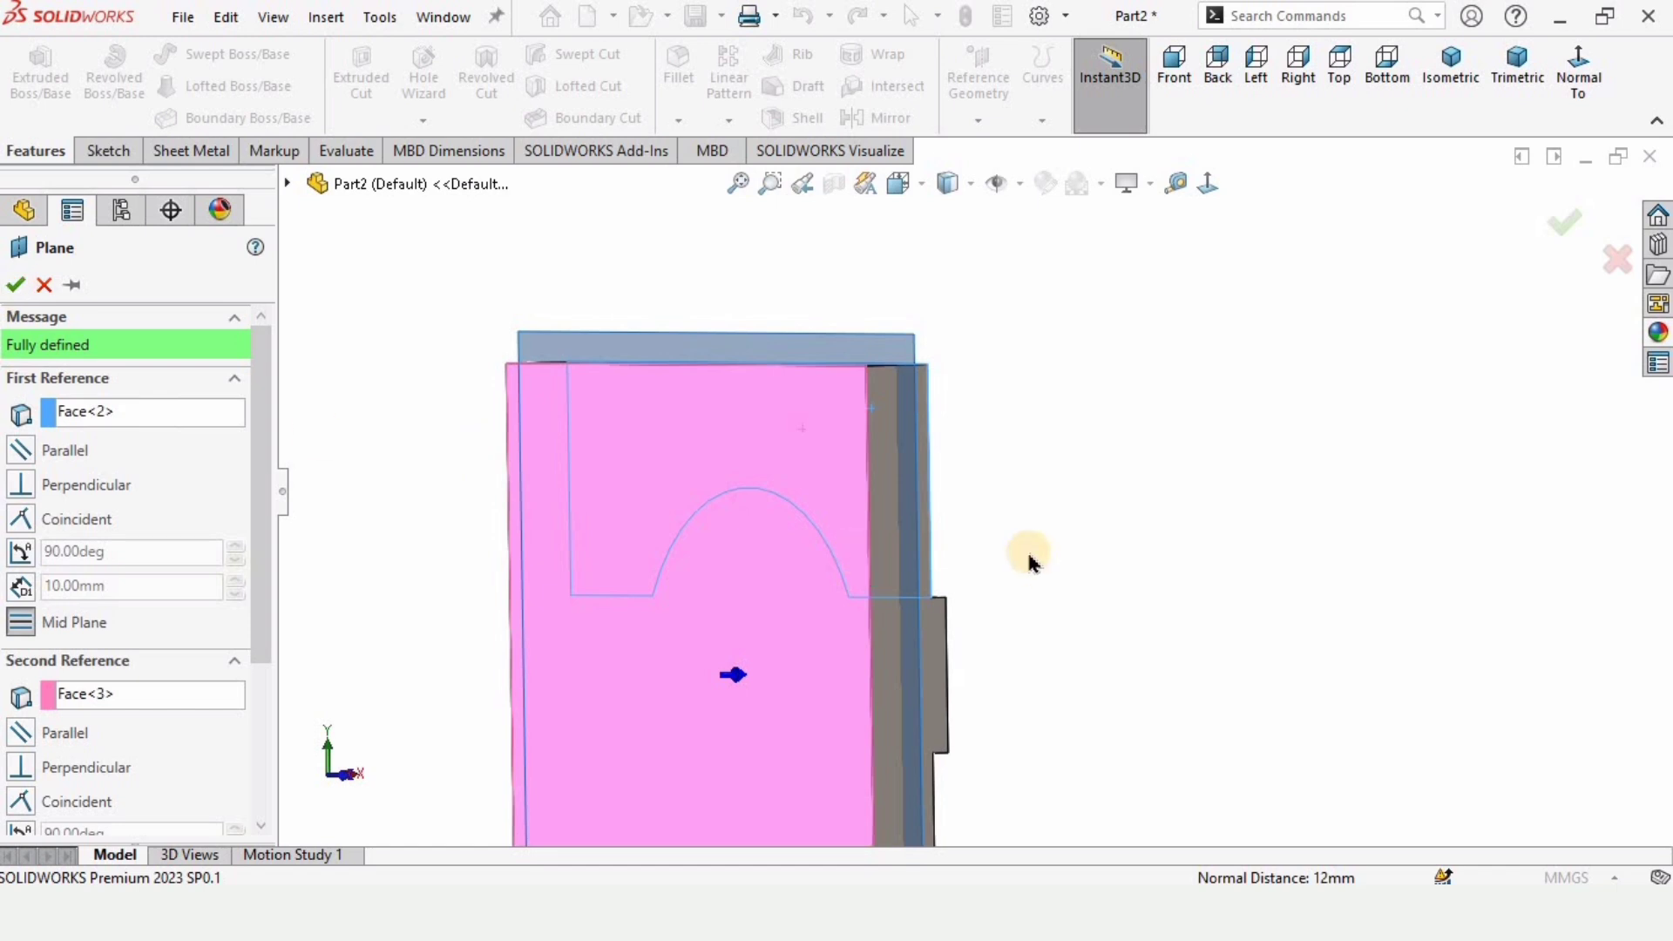
middle_drag(1026, 552, 703, 269)
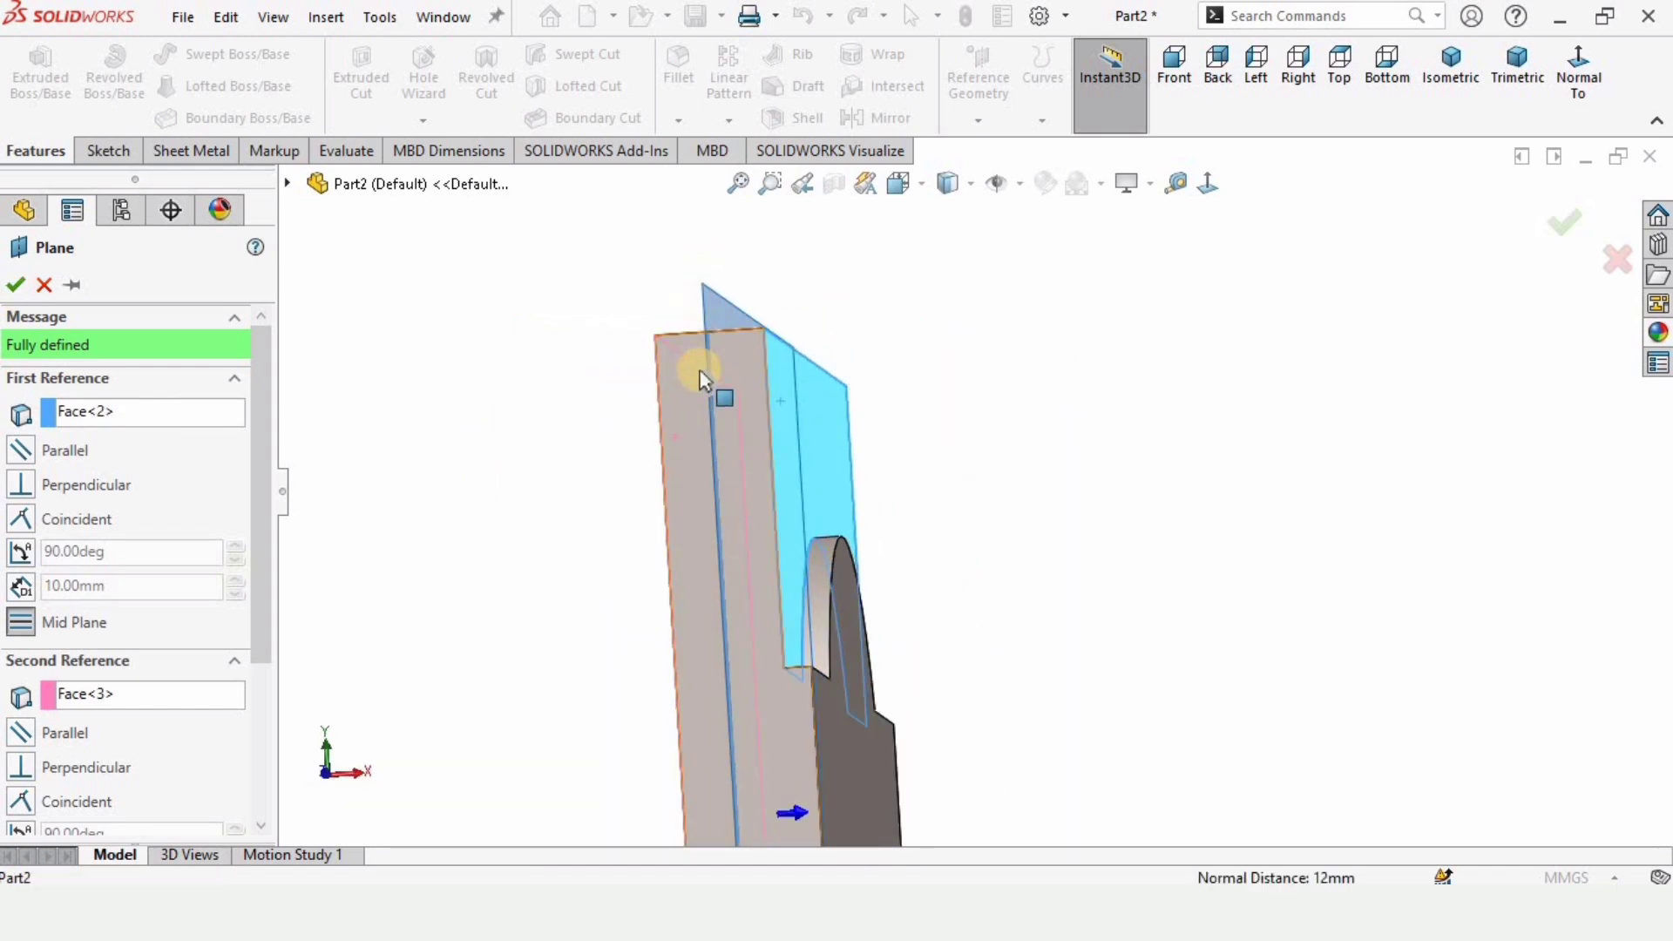
middle_drag(708, 656, 782, 667)
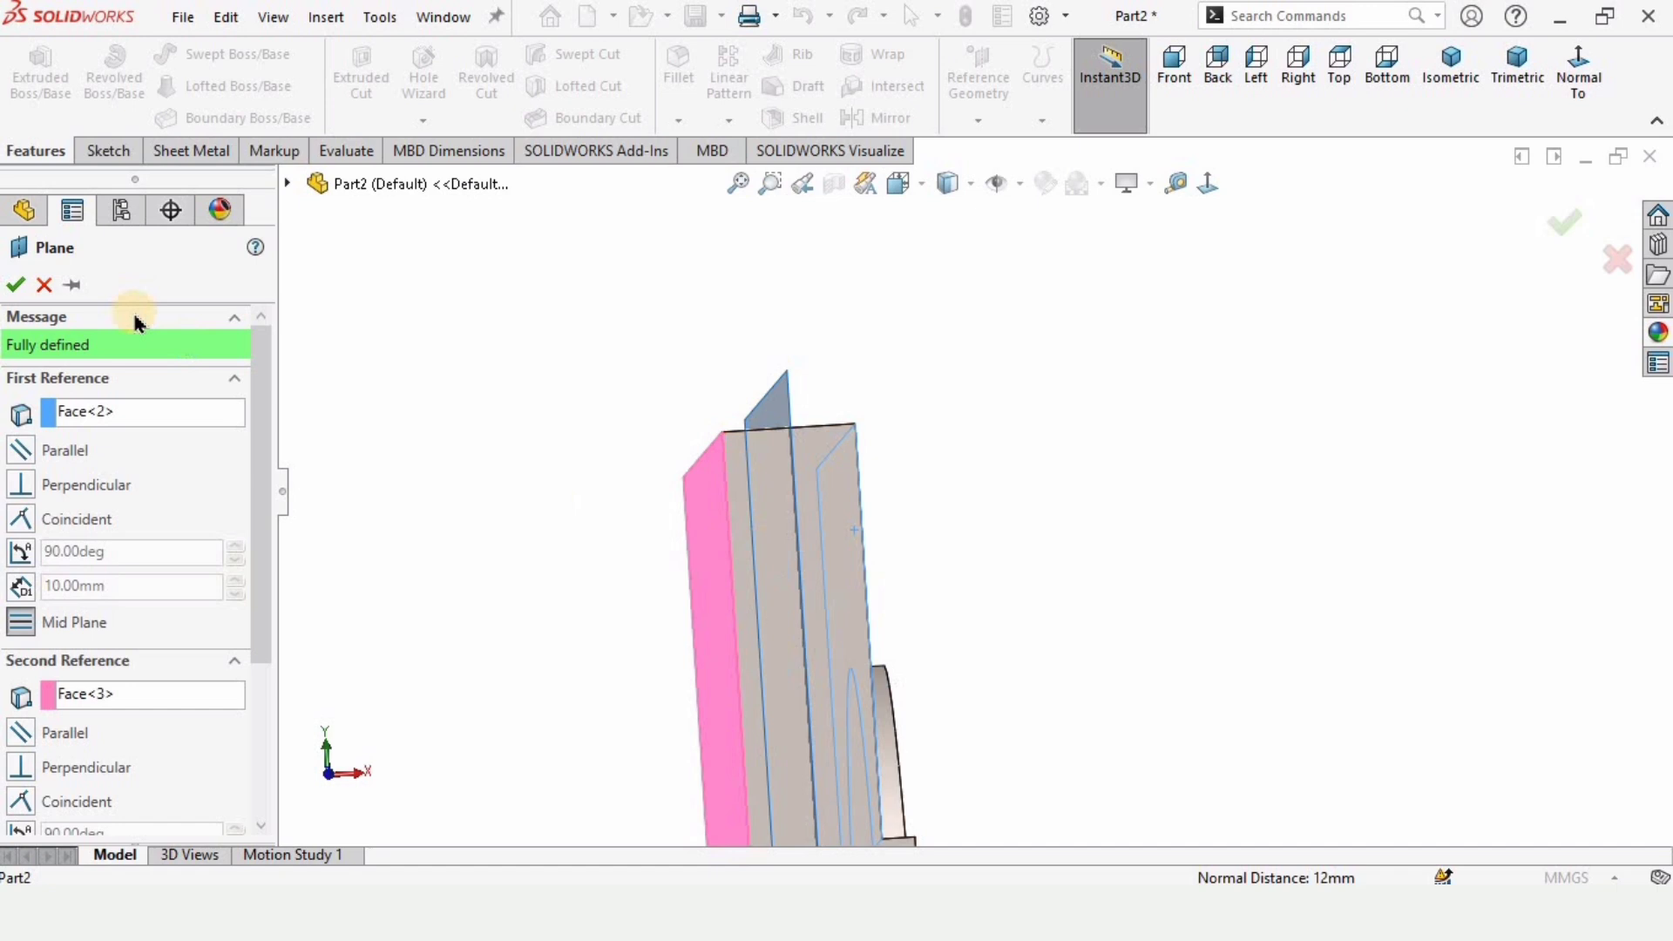
click(18, 288)
scroll(885, 533, up, 3)
middle_drag(883, 535, 843, 436)
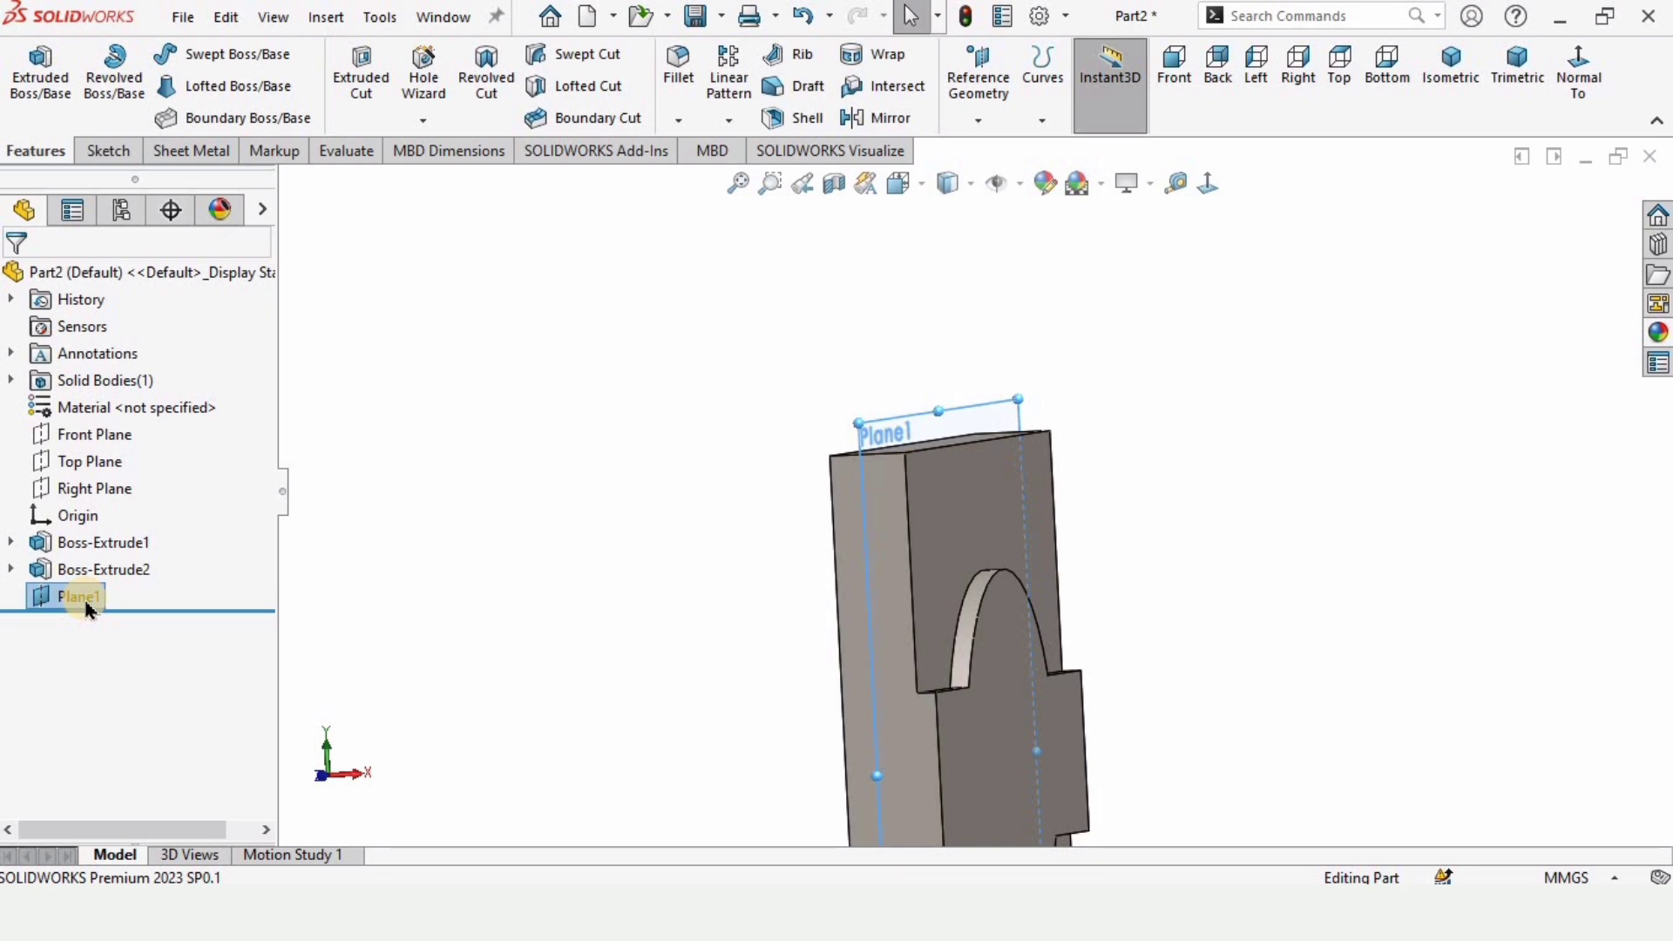
click(555, 554)
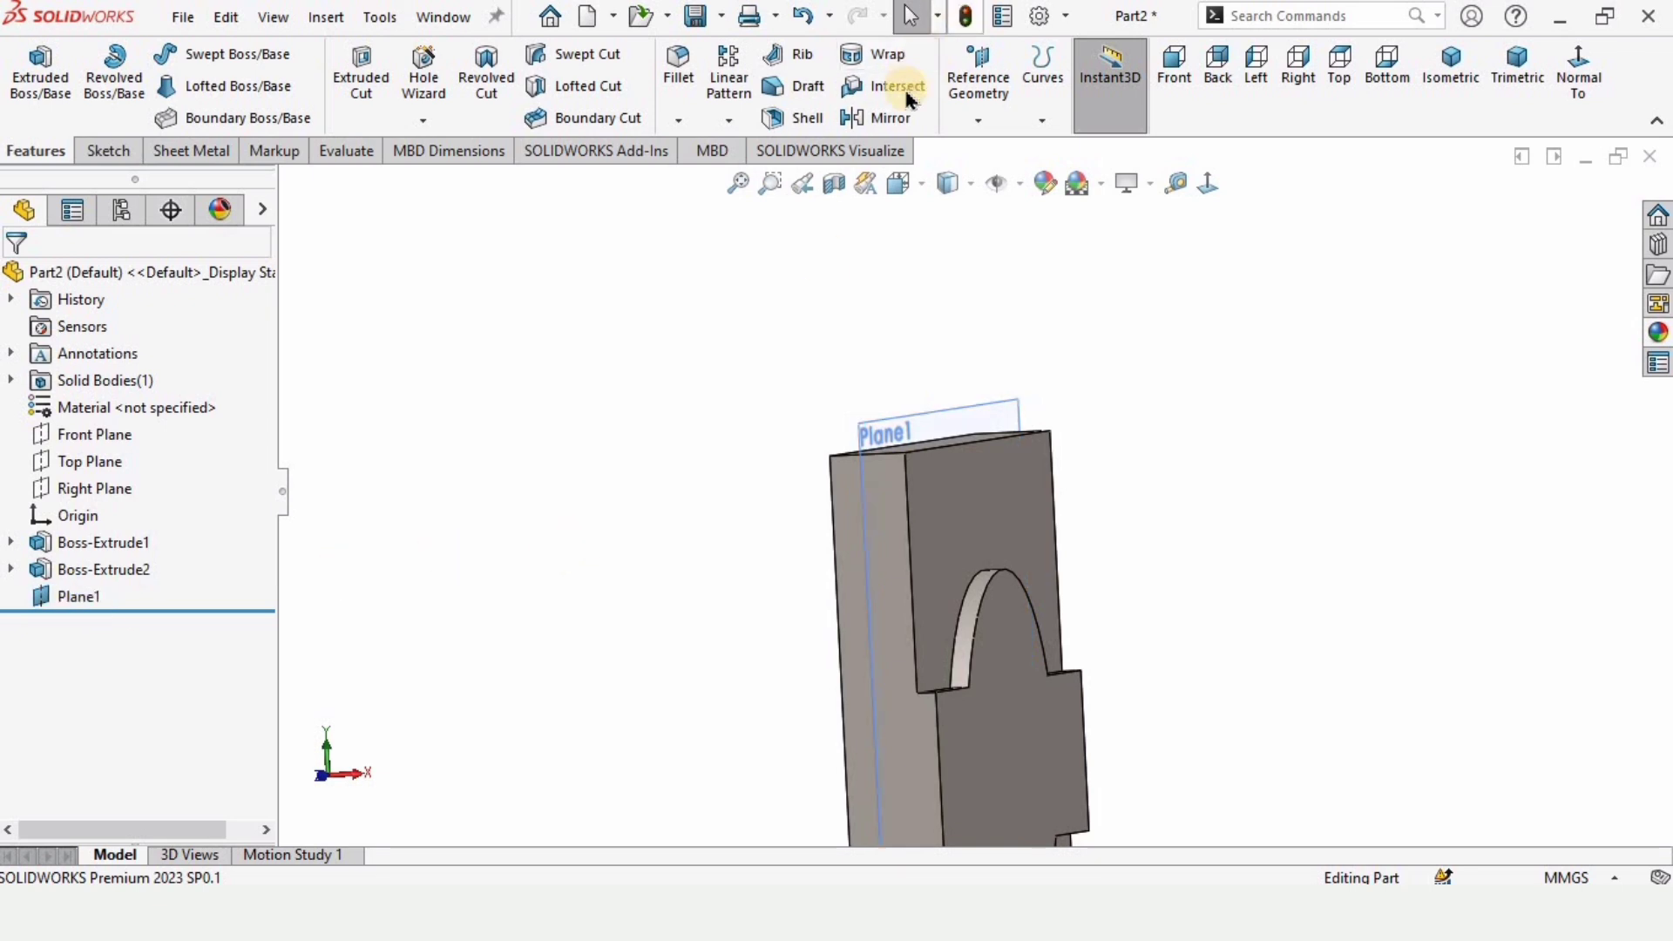
Step: Start a Mirror feature and choose the raised circle-and-rectangle boss, Boss-Extrude2, as the feature to mirror
click(892, 122)
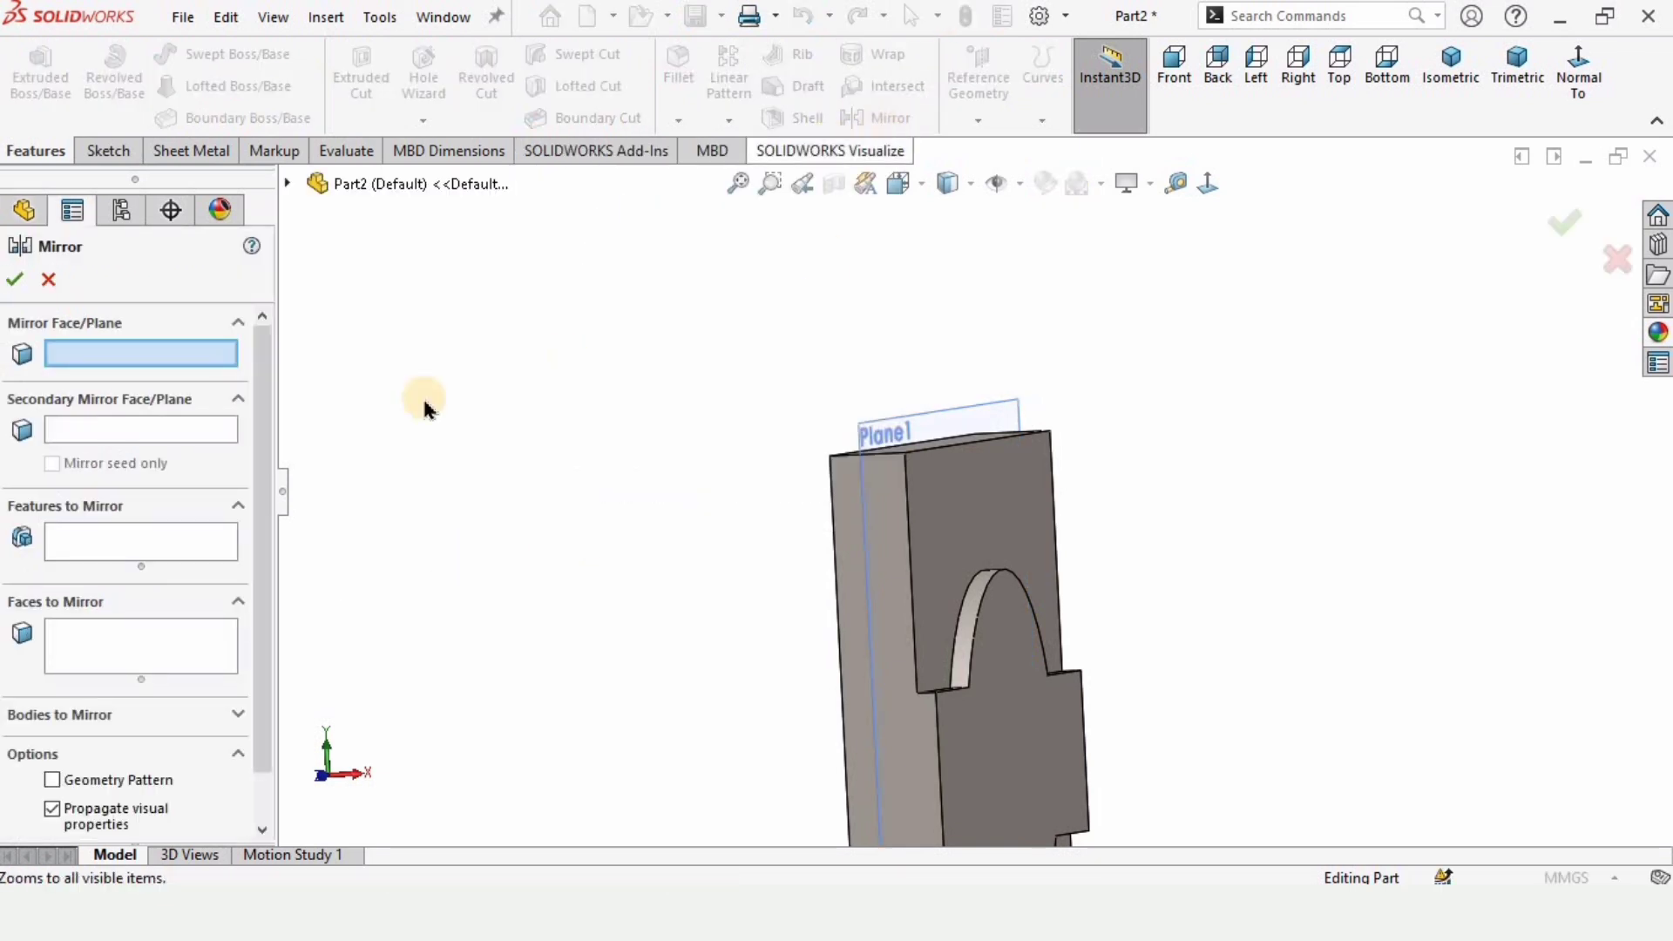
click(92, 546)
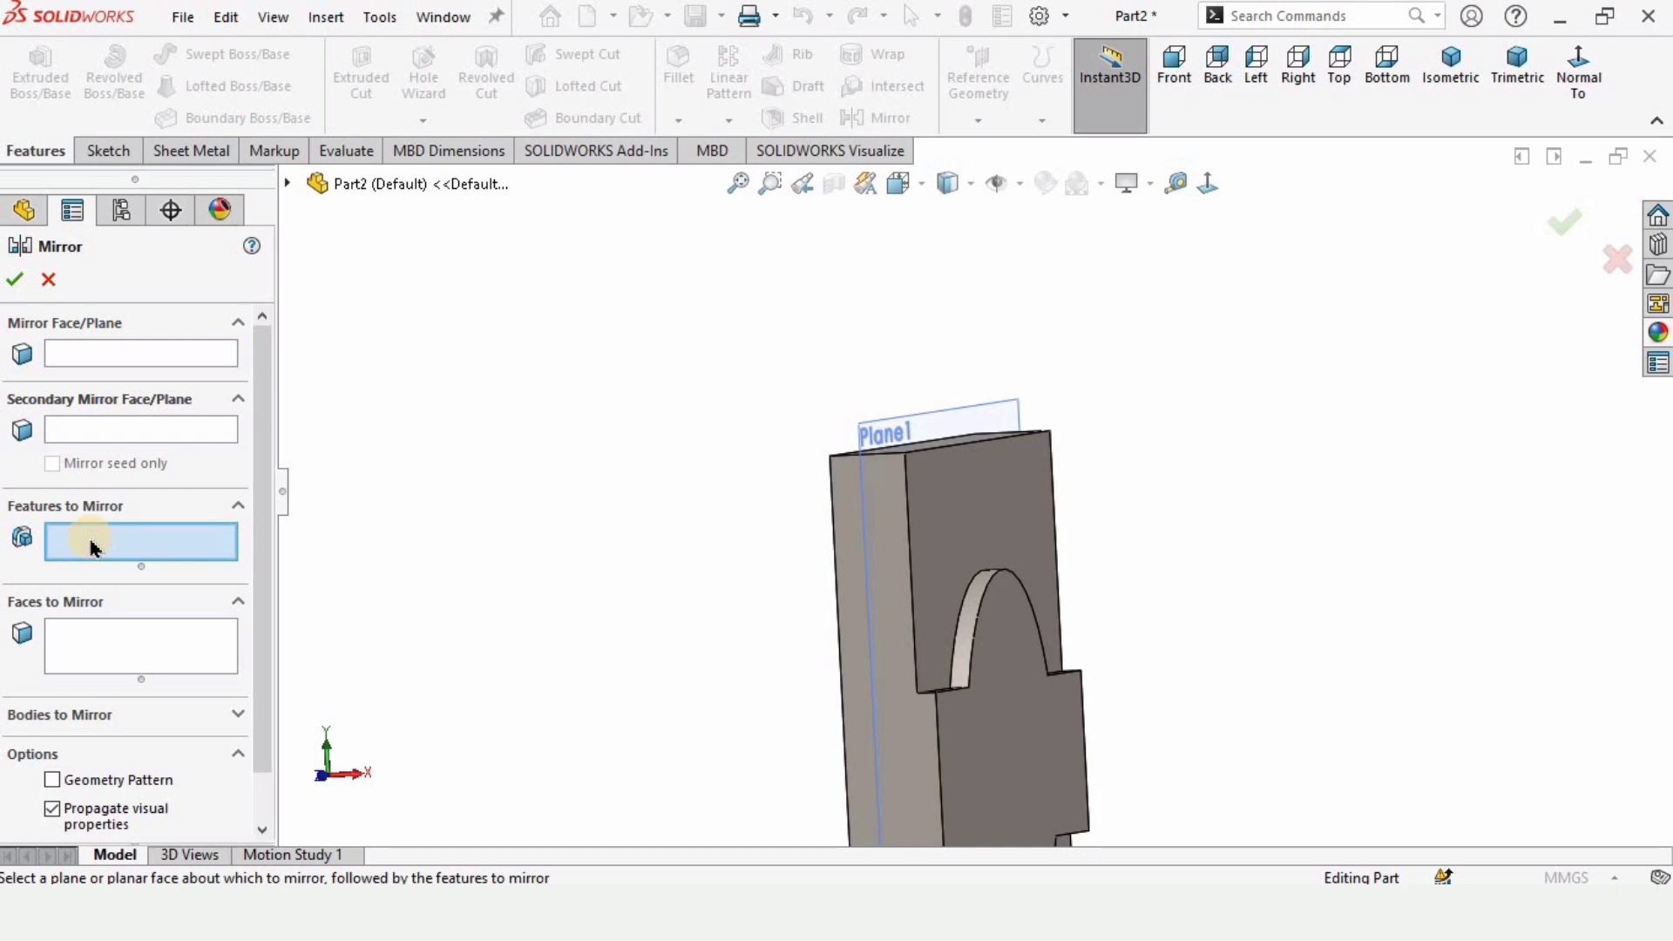
scroll(1028, 693, up, 2)
middle_drag(1016, 695, 1006, 684)
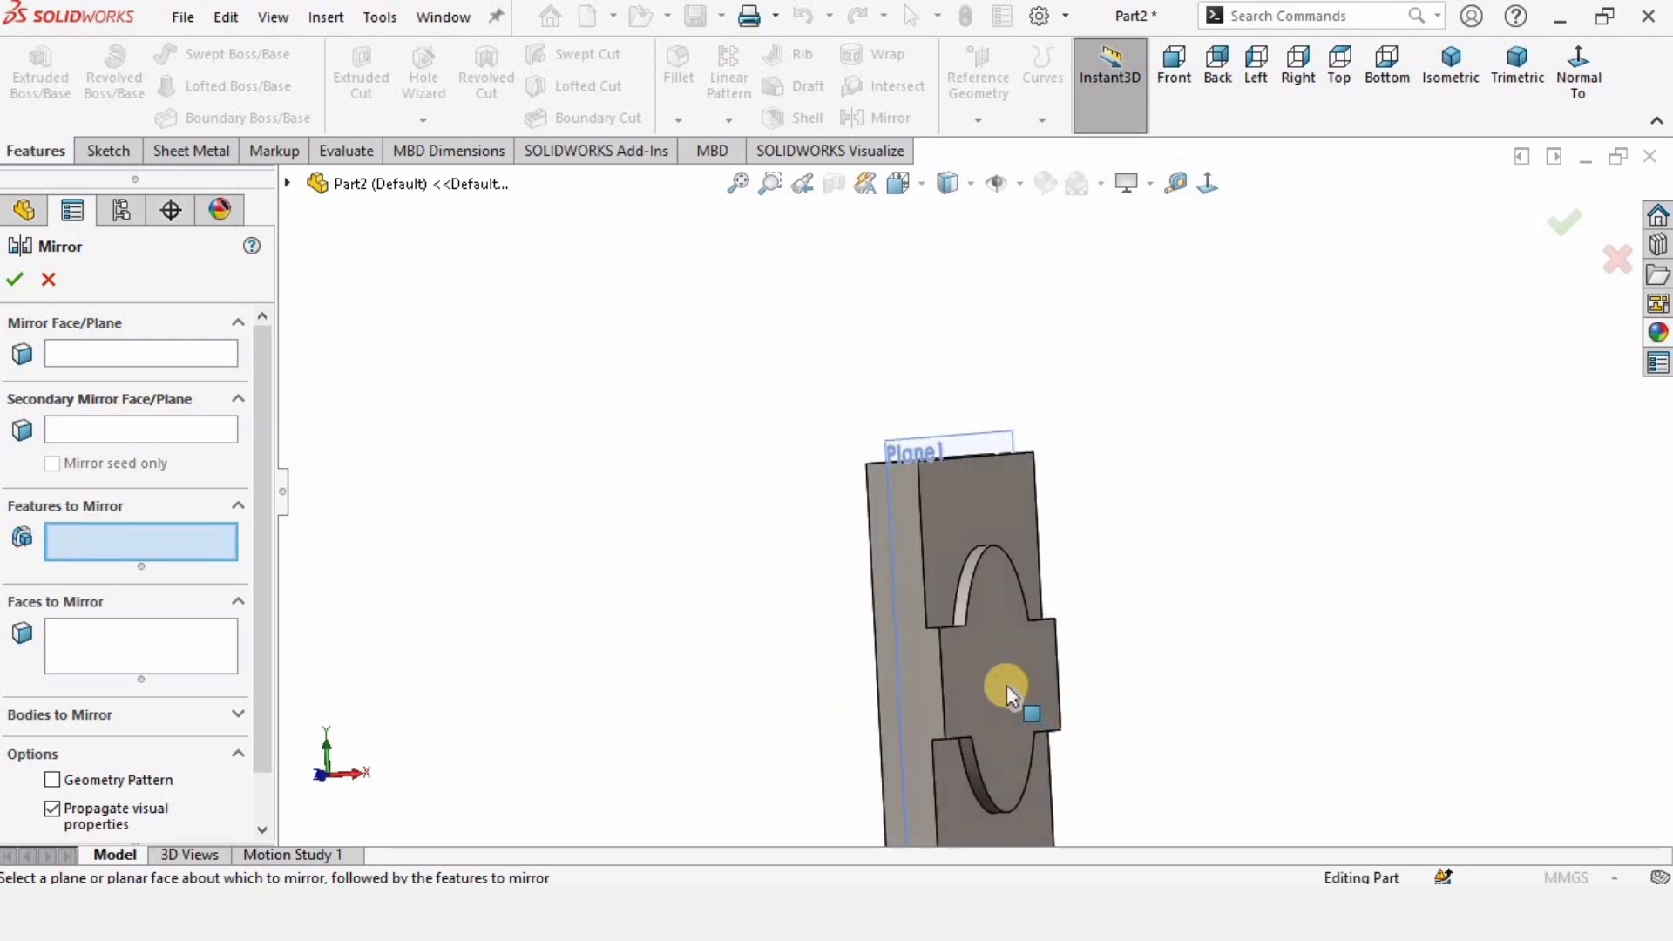
scroll(1006, 685, down, 2)
click(975, 602)
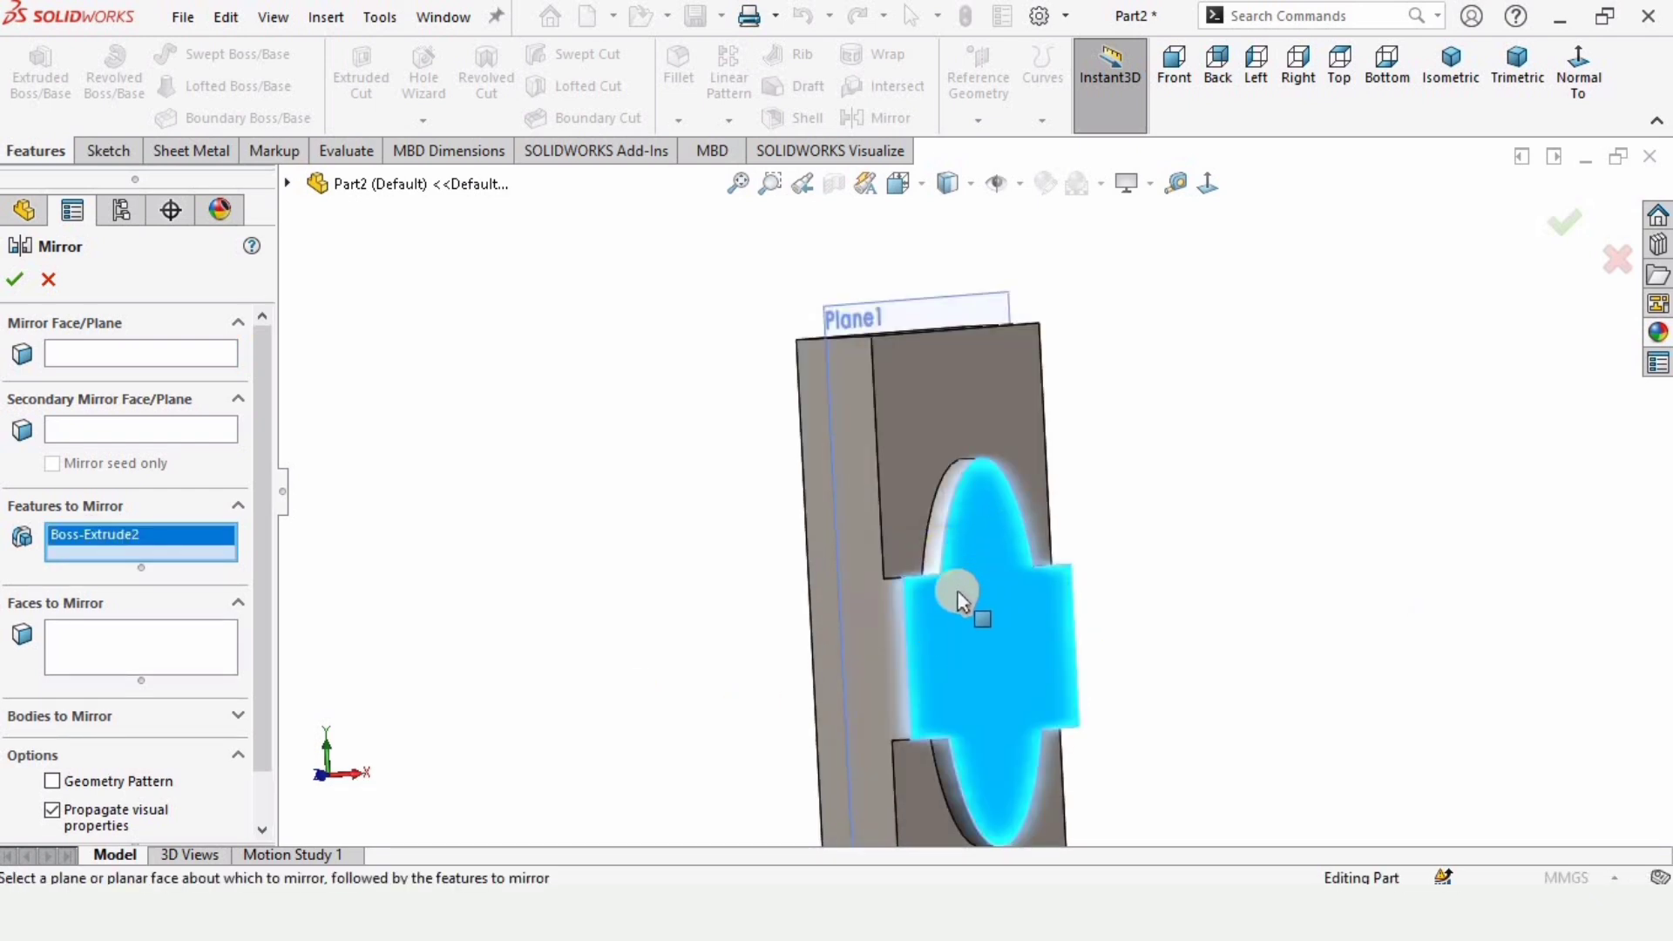
Step: Mirror the raised boss to the opposite face of the plate about Plane1
click(120, 359)
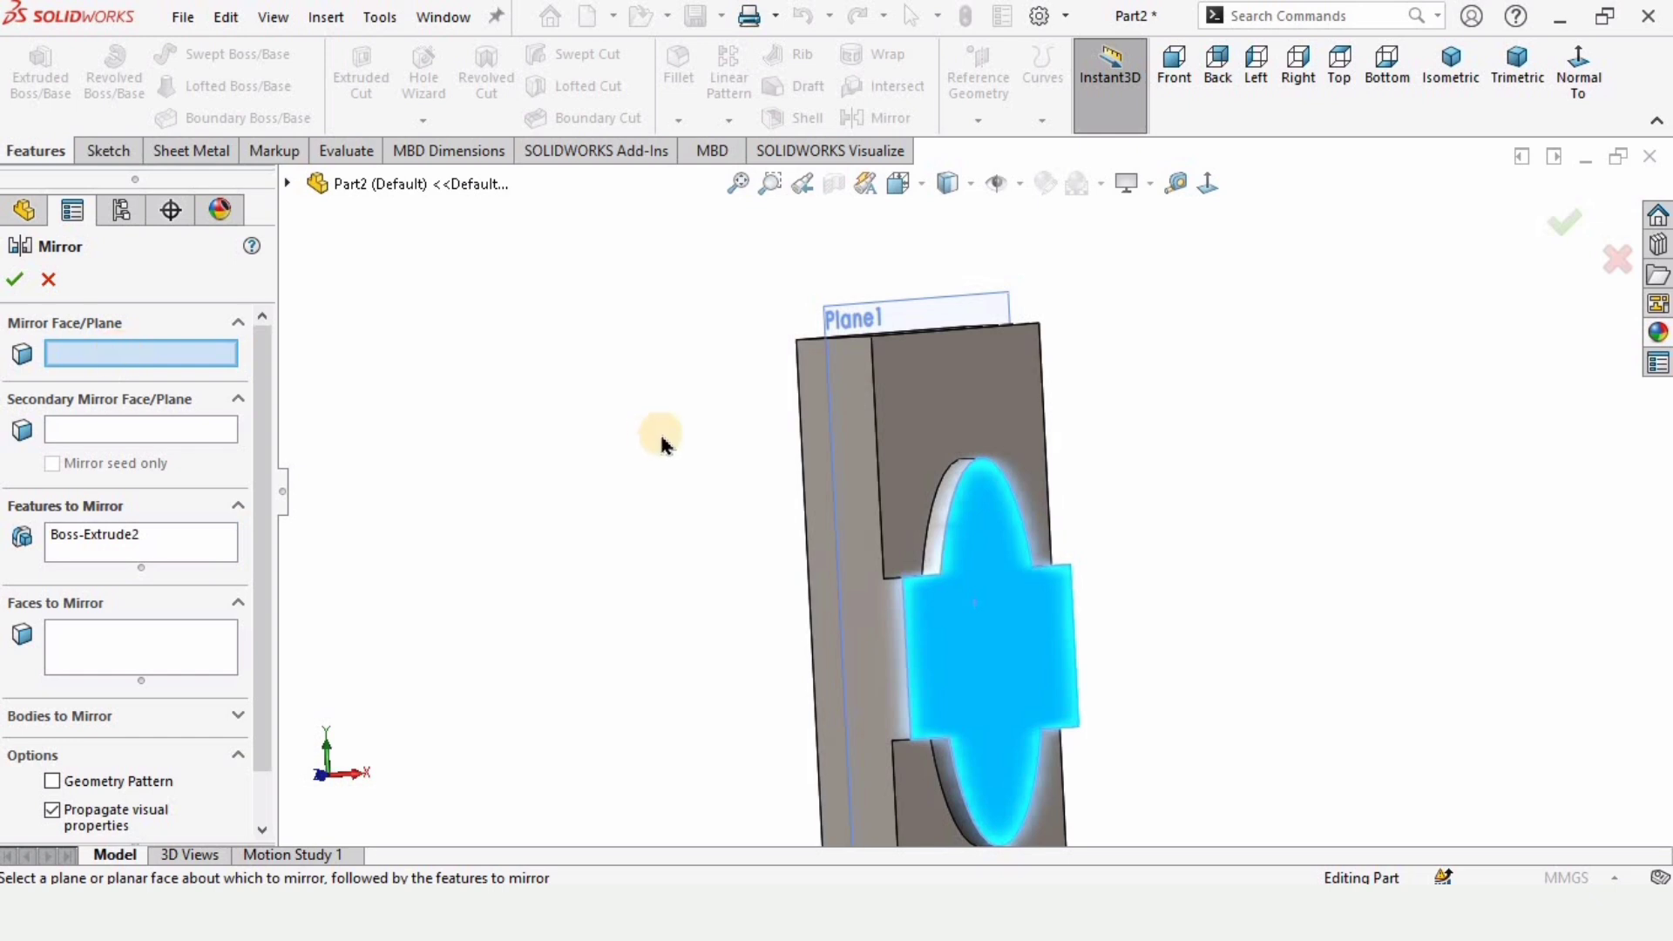
middle_drag(661, 442, 697, 422)
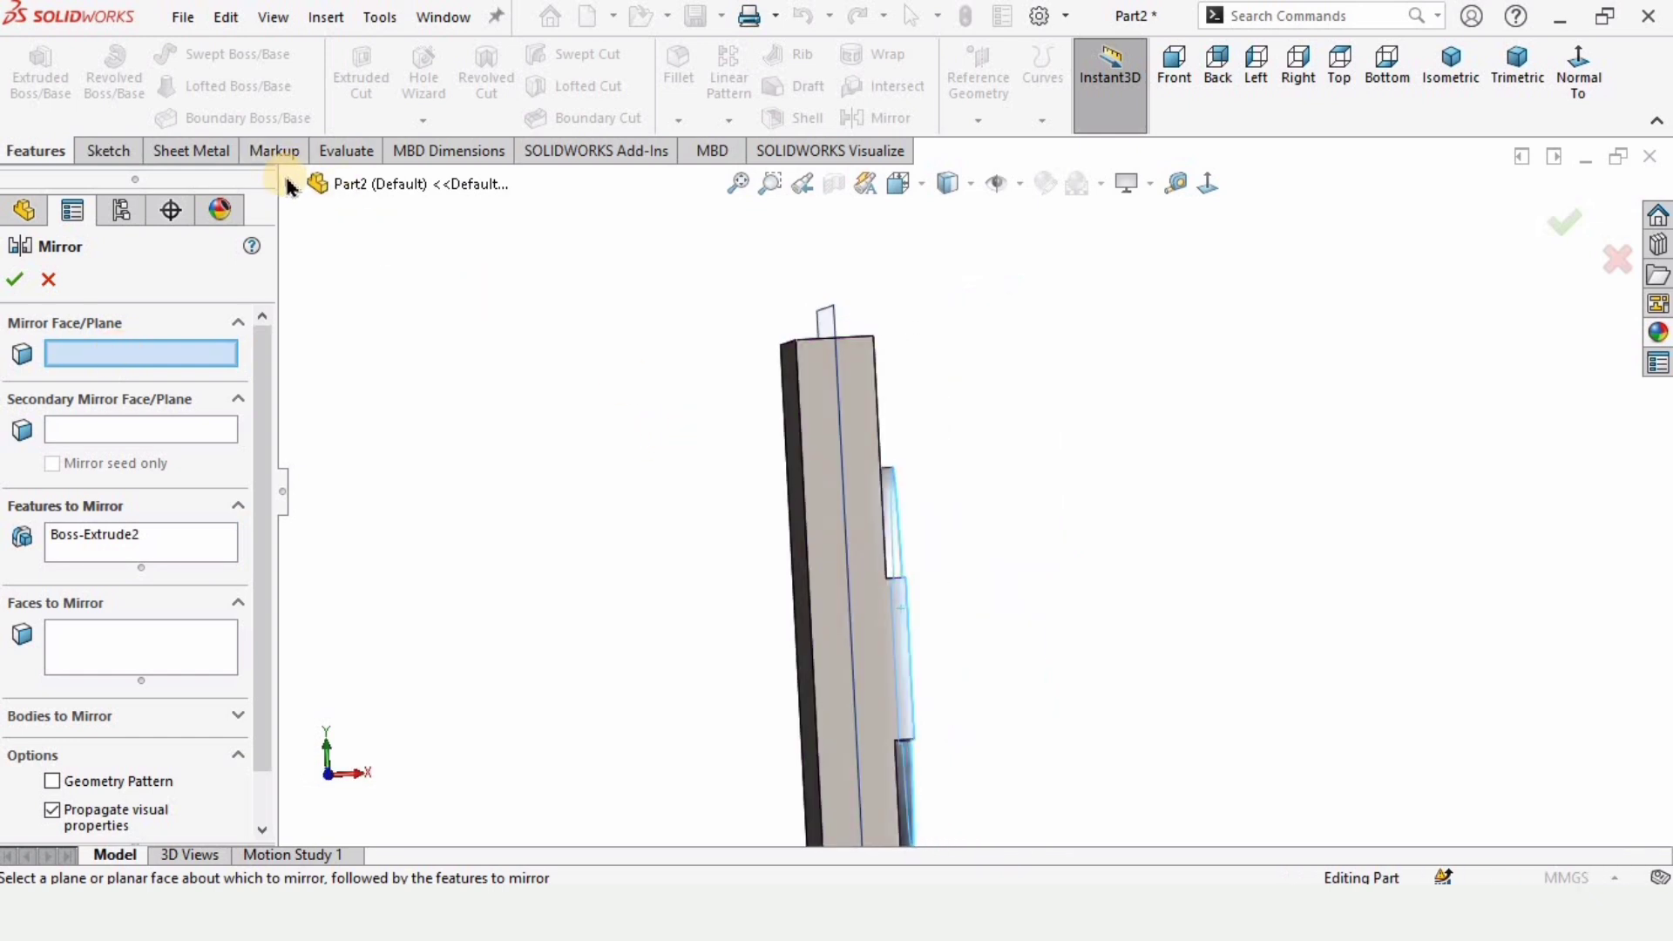
click(287, 184)
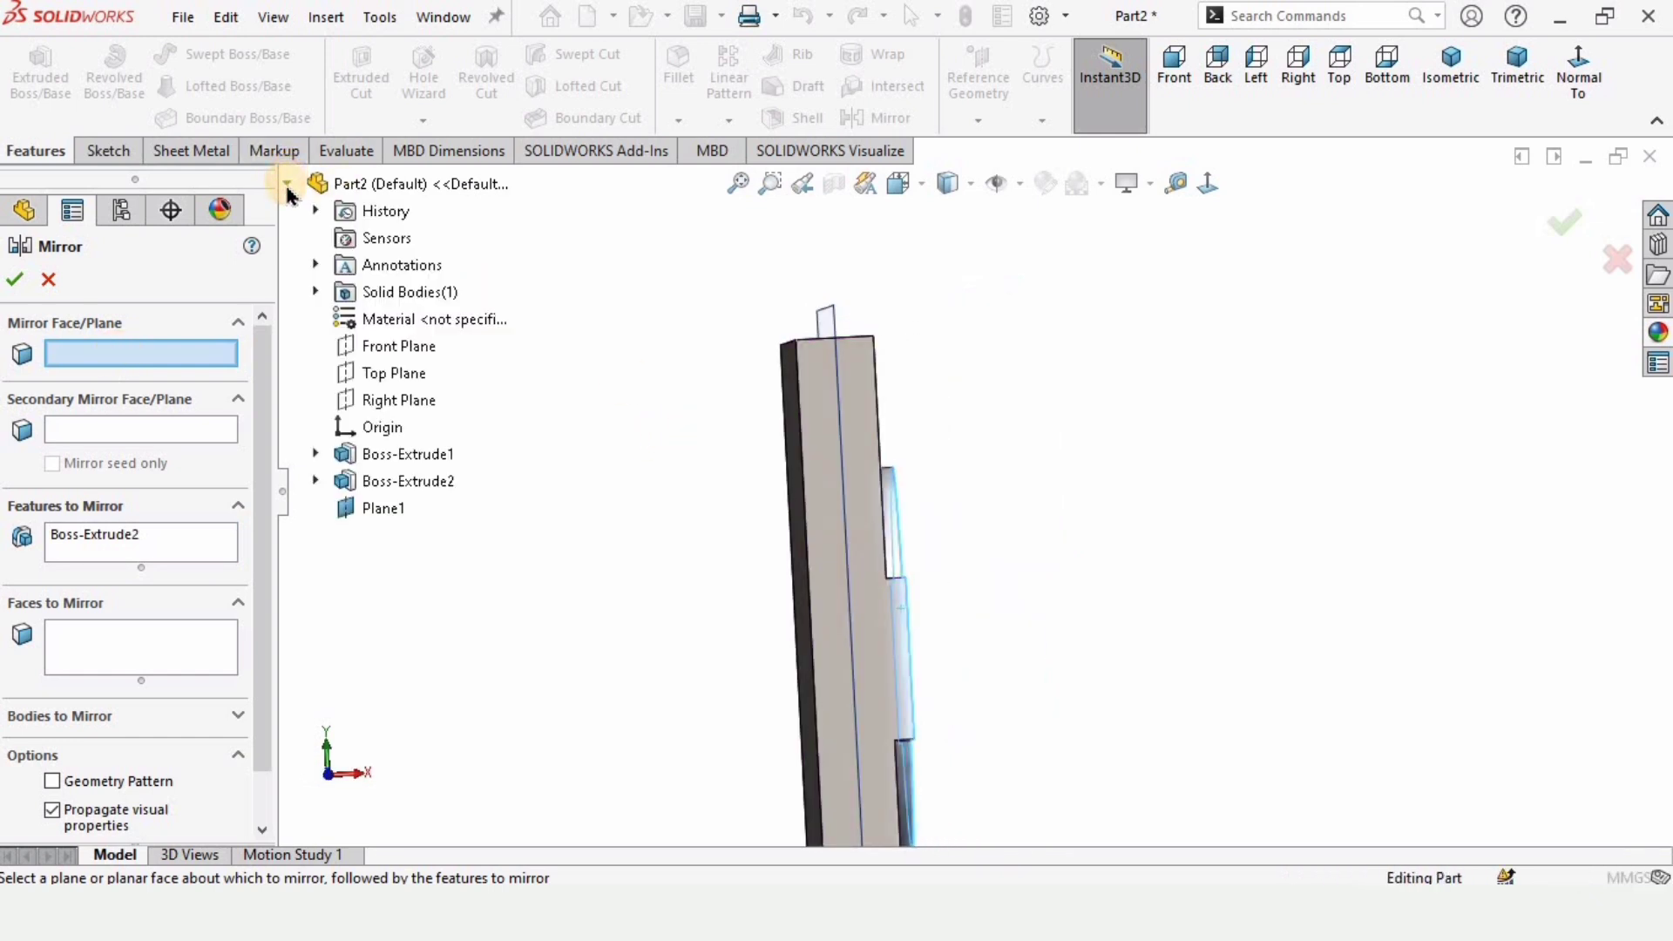
click(375, 510)
mouse_move(816, 653)
middle_down()
mouse_move(852, 650)
mouse_move(805, 612)
mouse_move(771, 620)
mouse_move(810, 655)
mouse_move(754, 662)
mouse_move(810, 639)
middle_up()
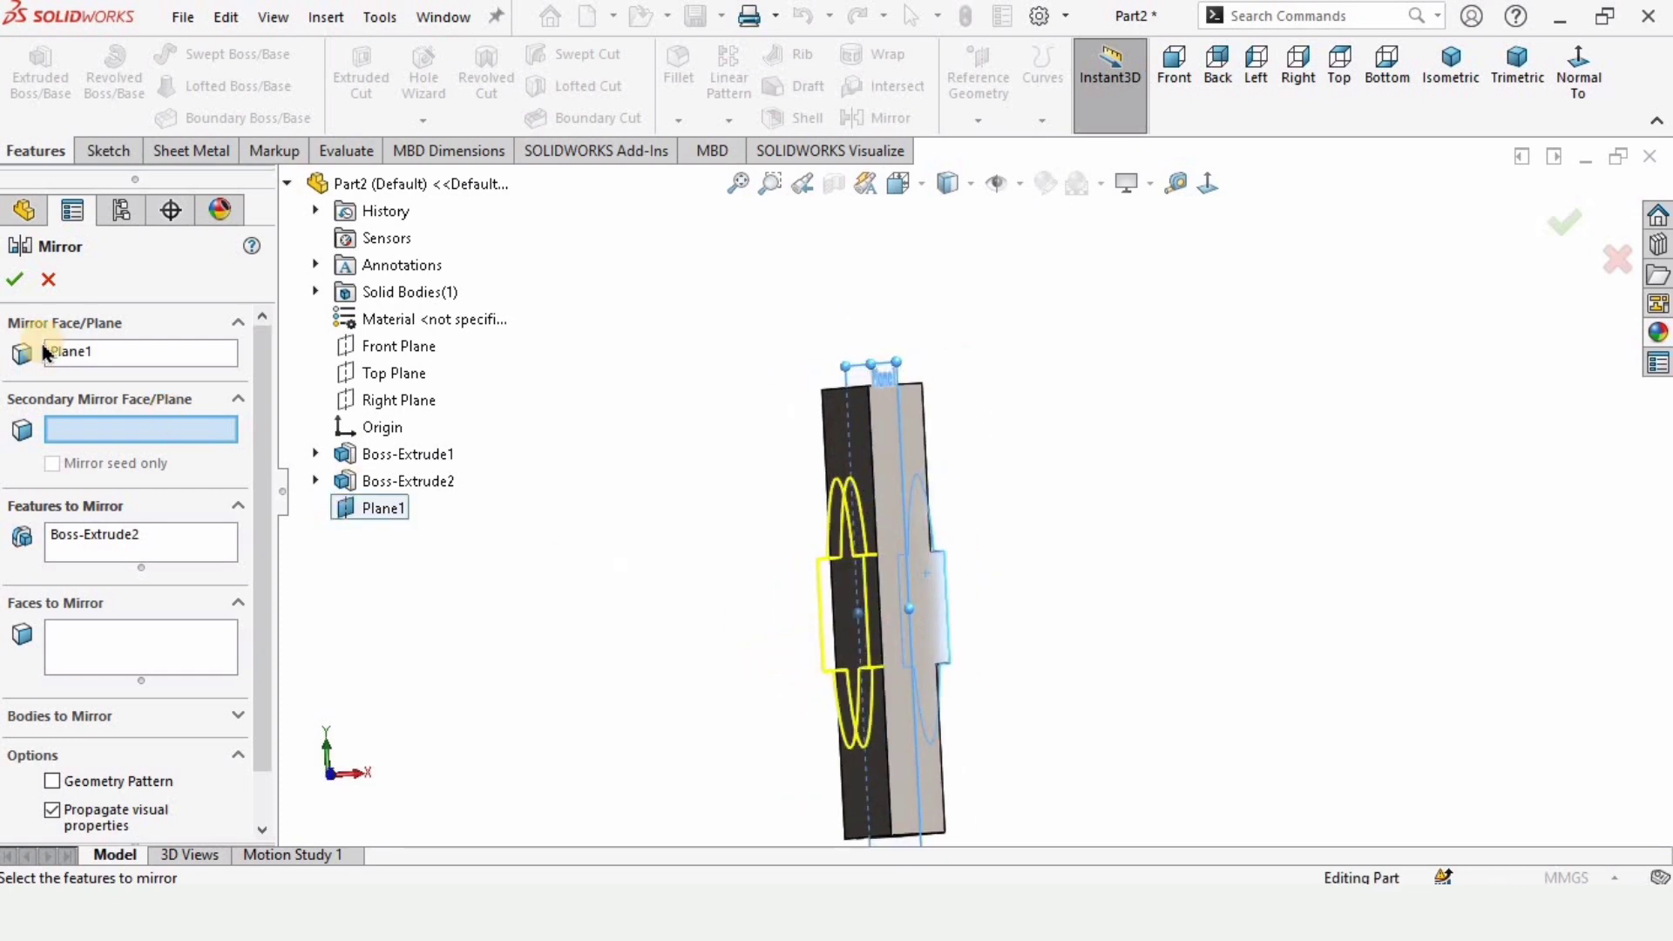
click(15, 279)
middle_drag(913, 610, 840, 601)
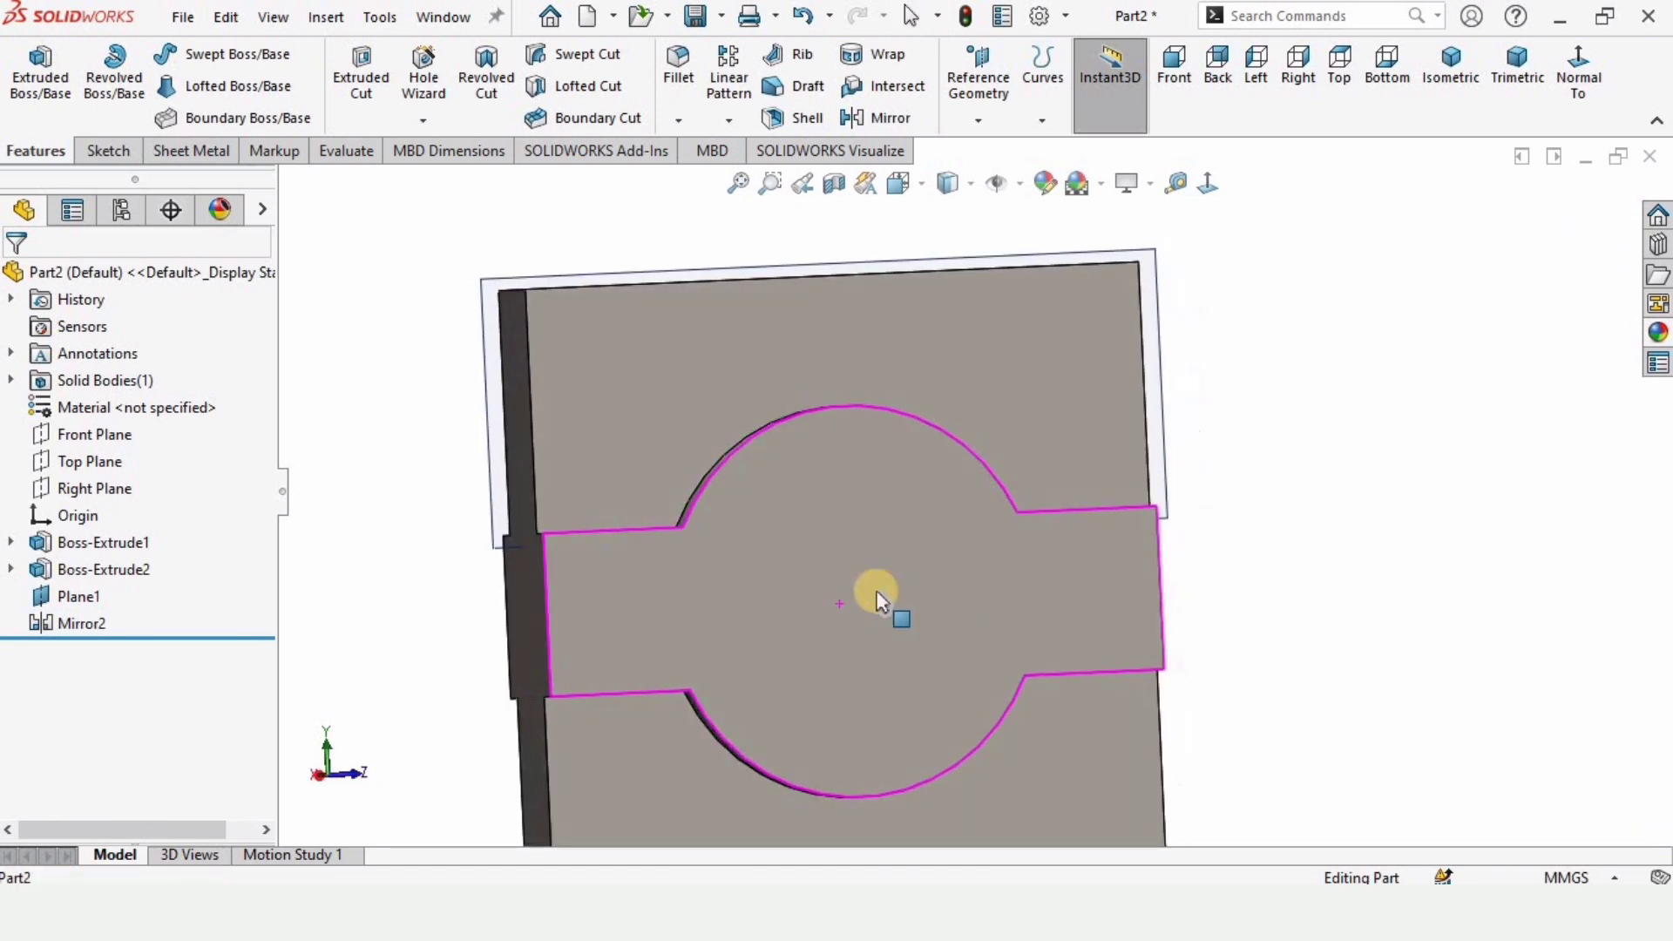
Step: Hide the reference plane Plane1 in the model
right_click(87, 600)
click(163, 358)
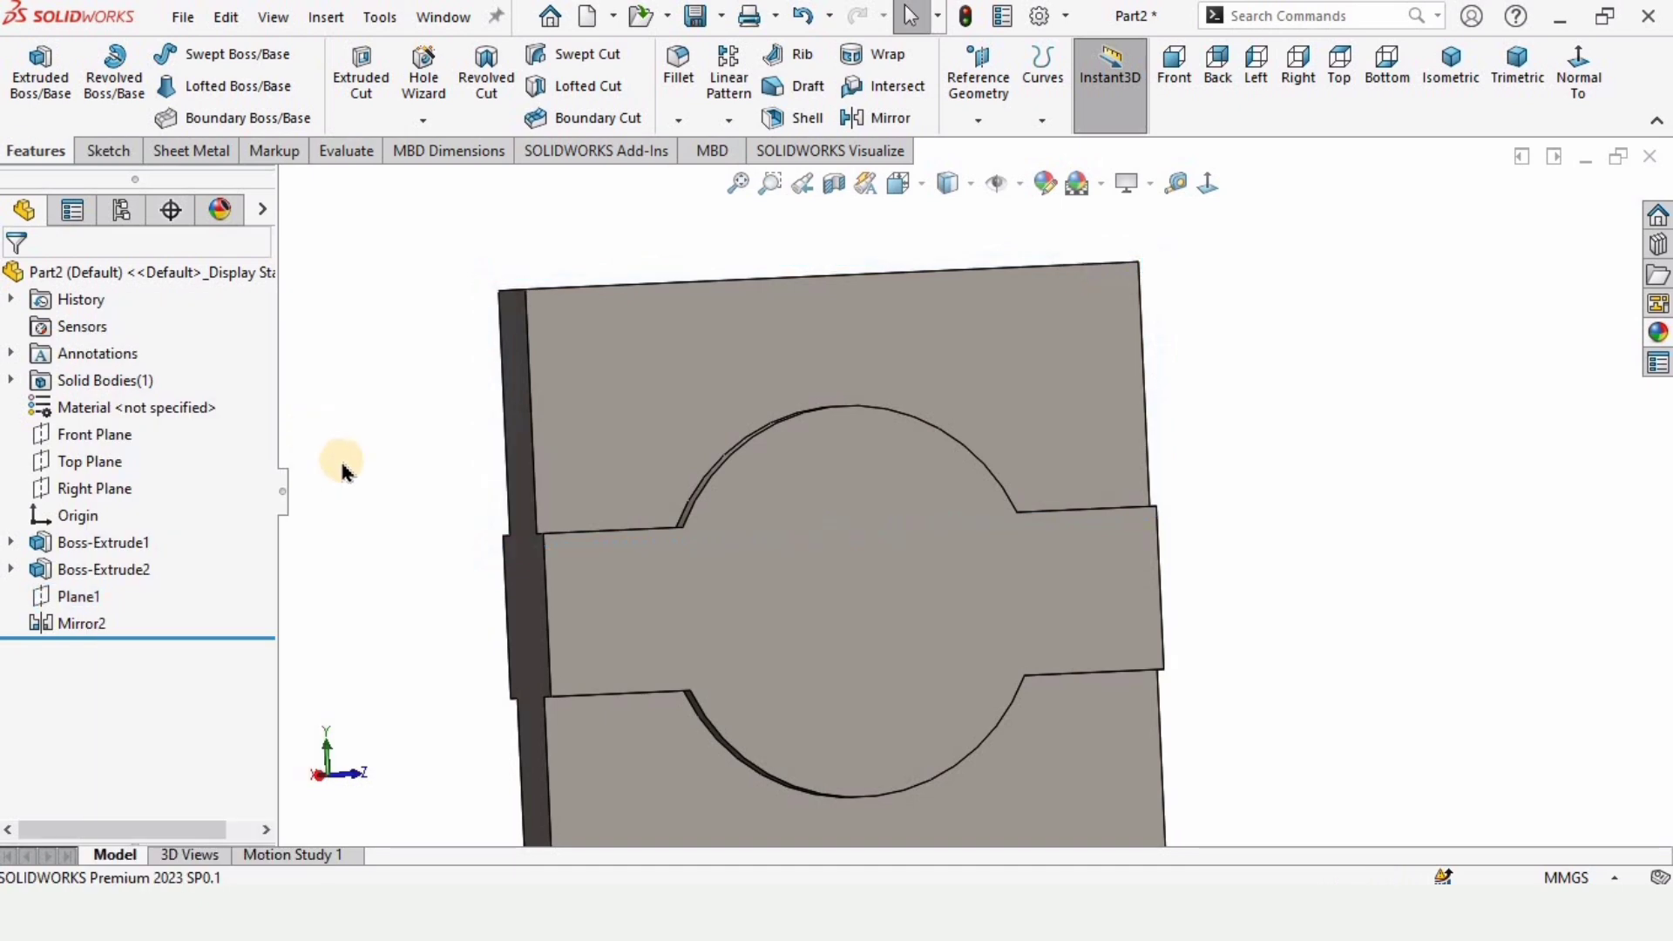
scroll(702, 580, up, 2)
middle_drag(749, 570, 638, 550)
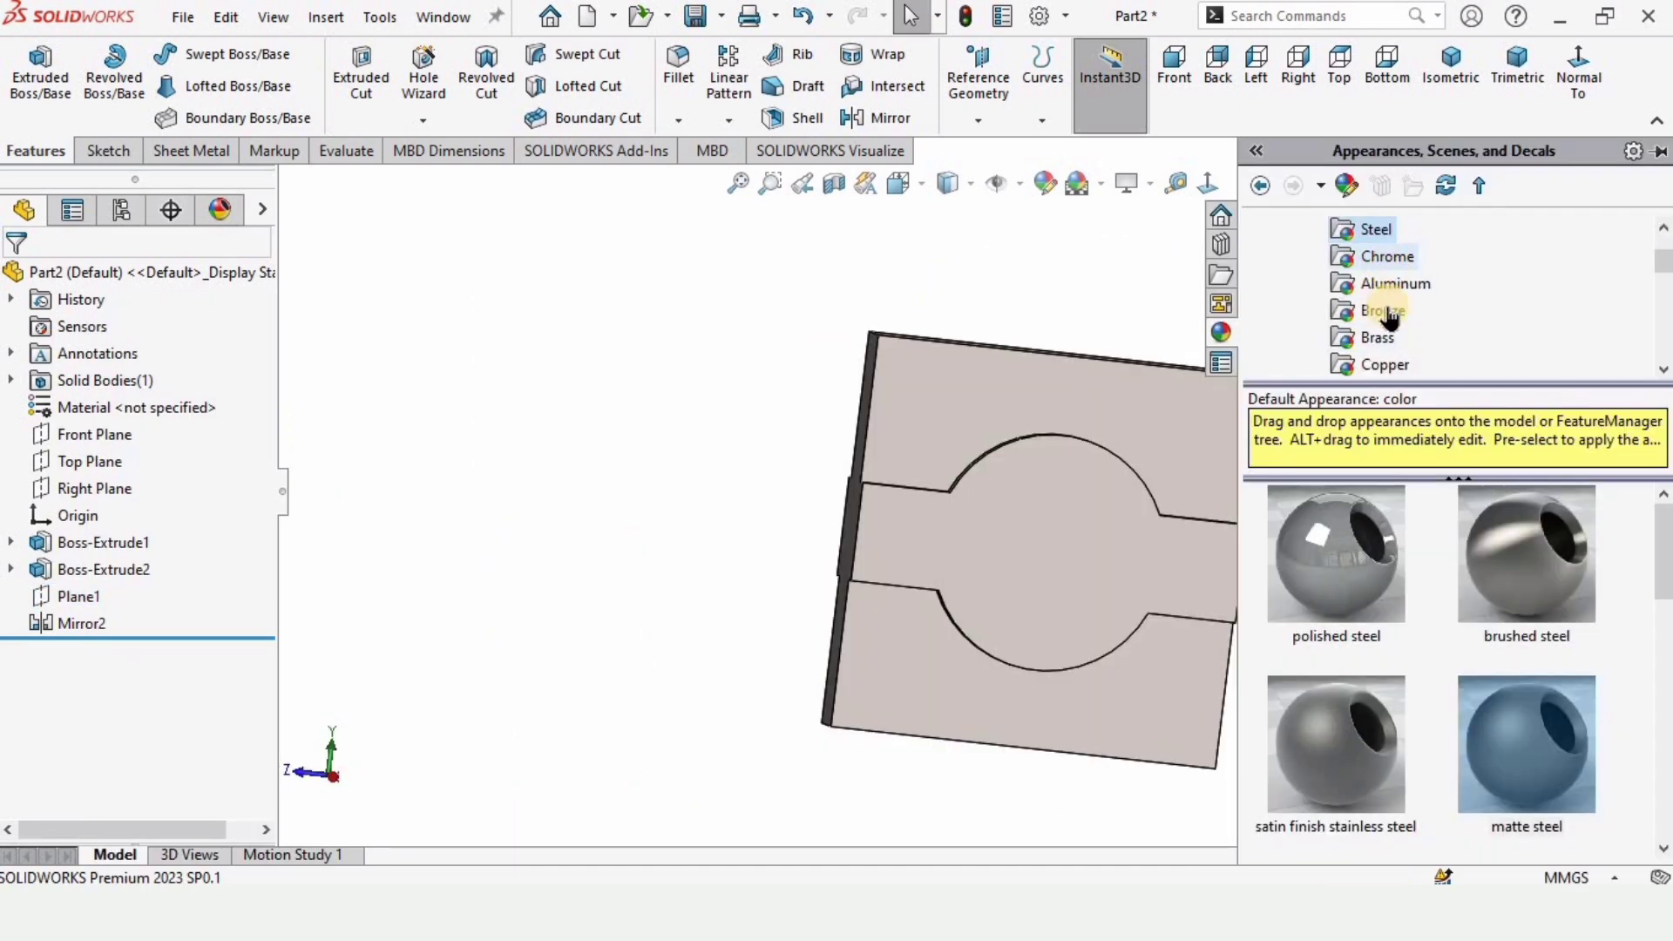
Step: Apply the polished brass appearance to the raised circle-and-rectangle boss at feature level
click(1381, 341)
click(1387, 365)
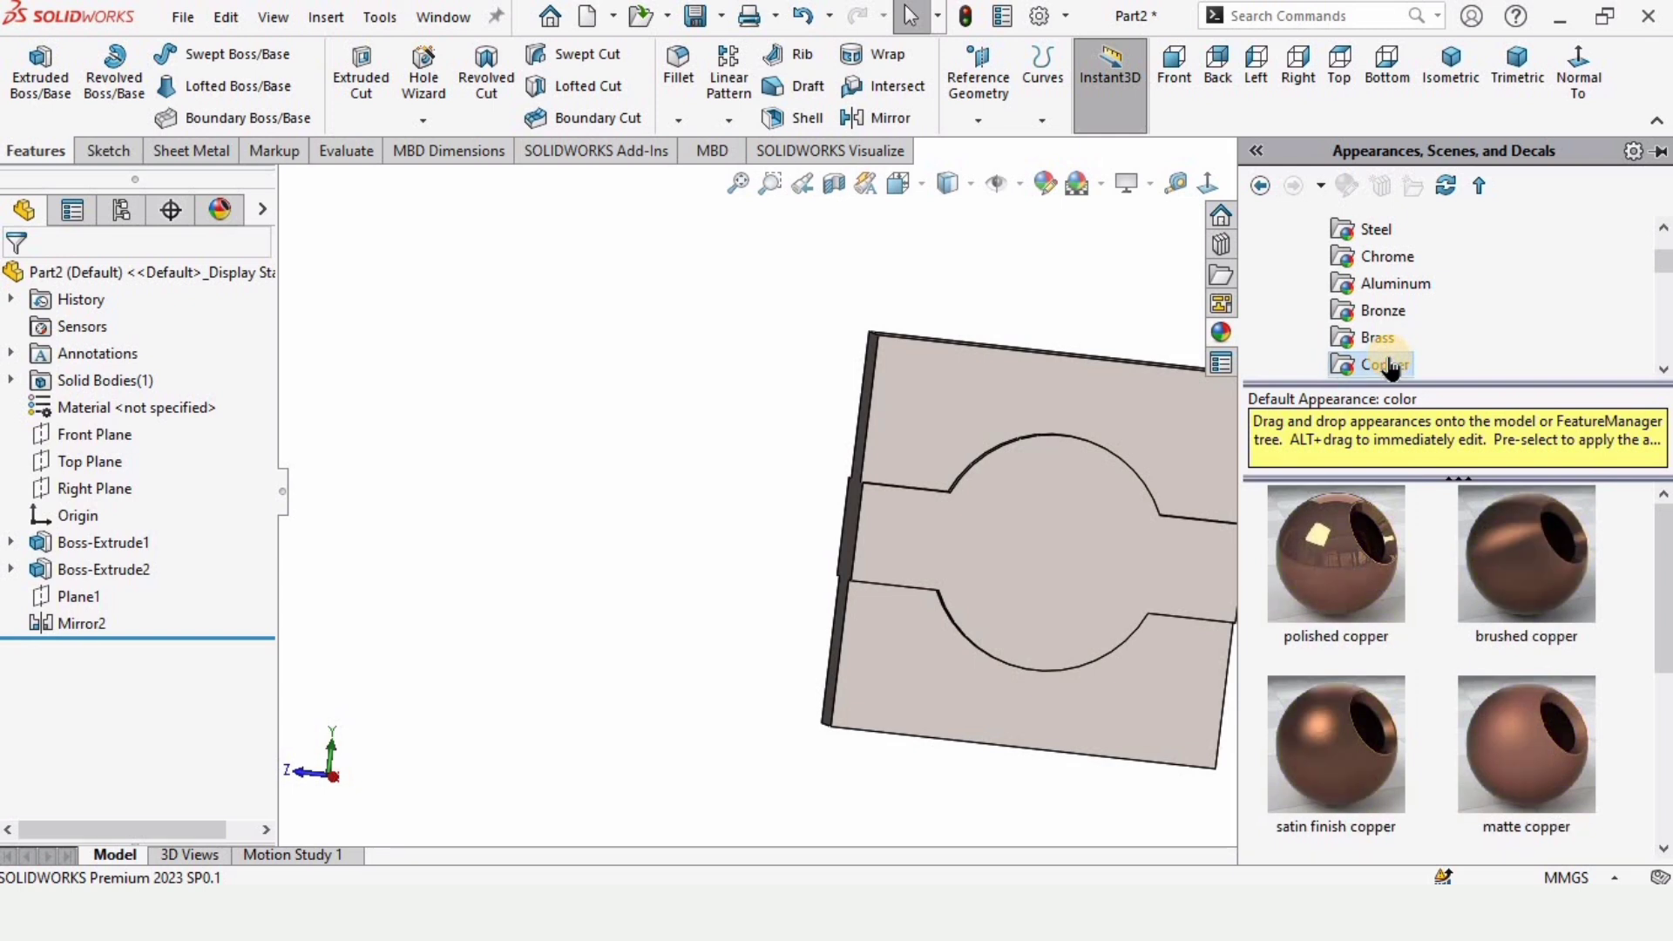
scroll(1372, 331, down, 1)
click(1374, 256)
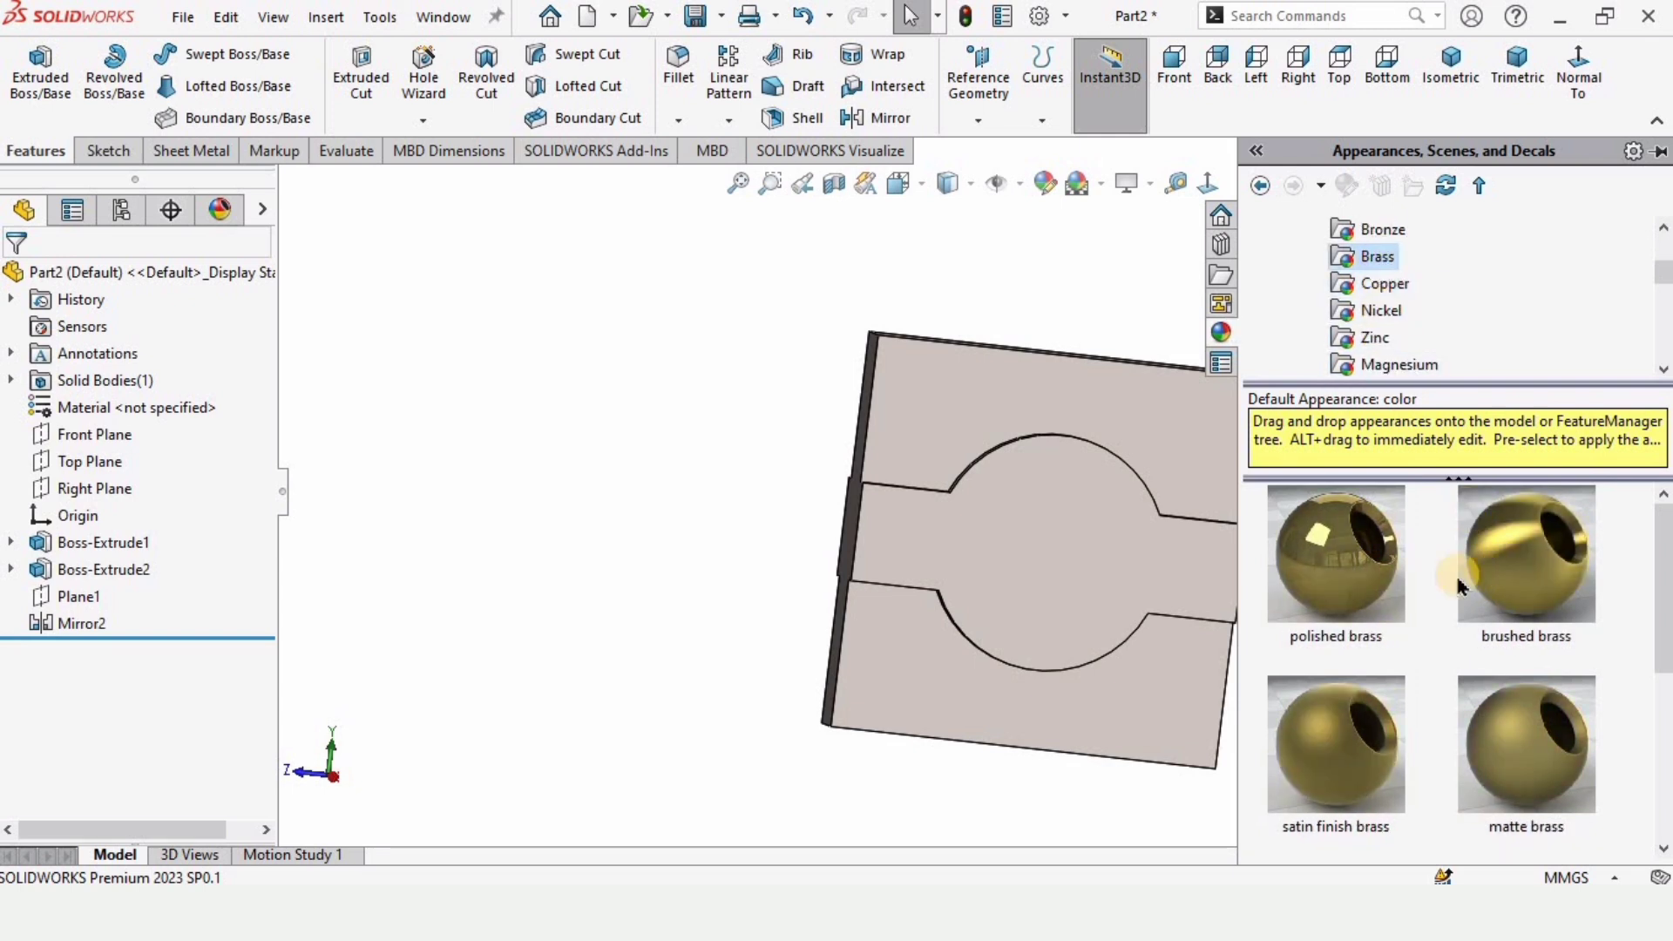
drag(1325, 566, 1080, 566)
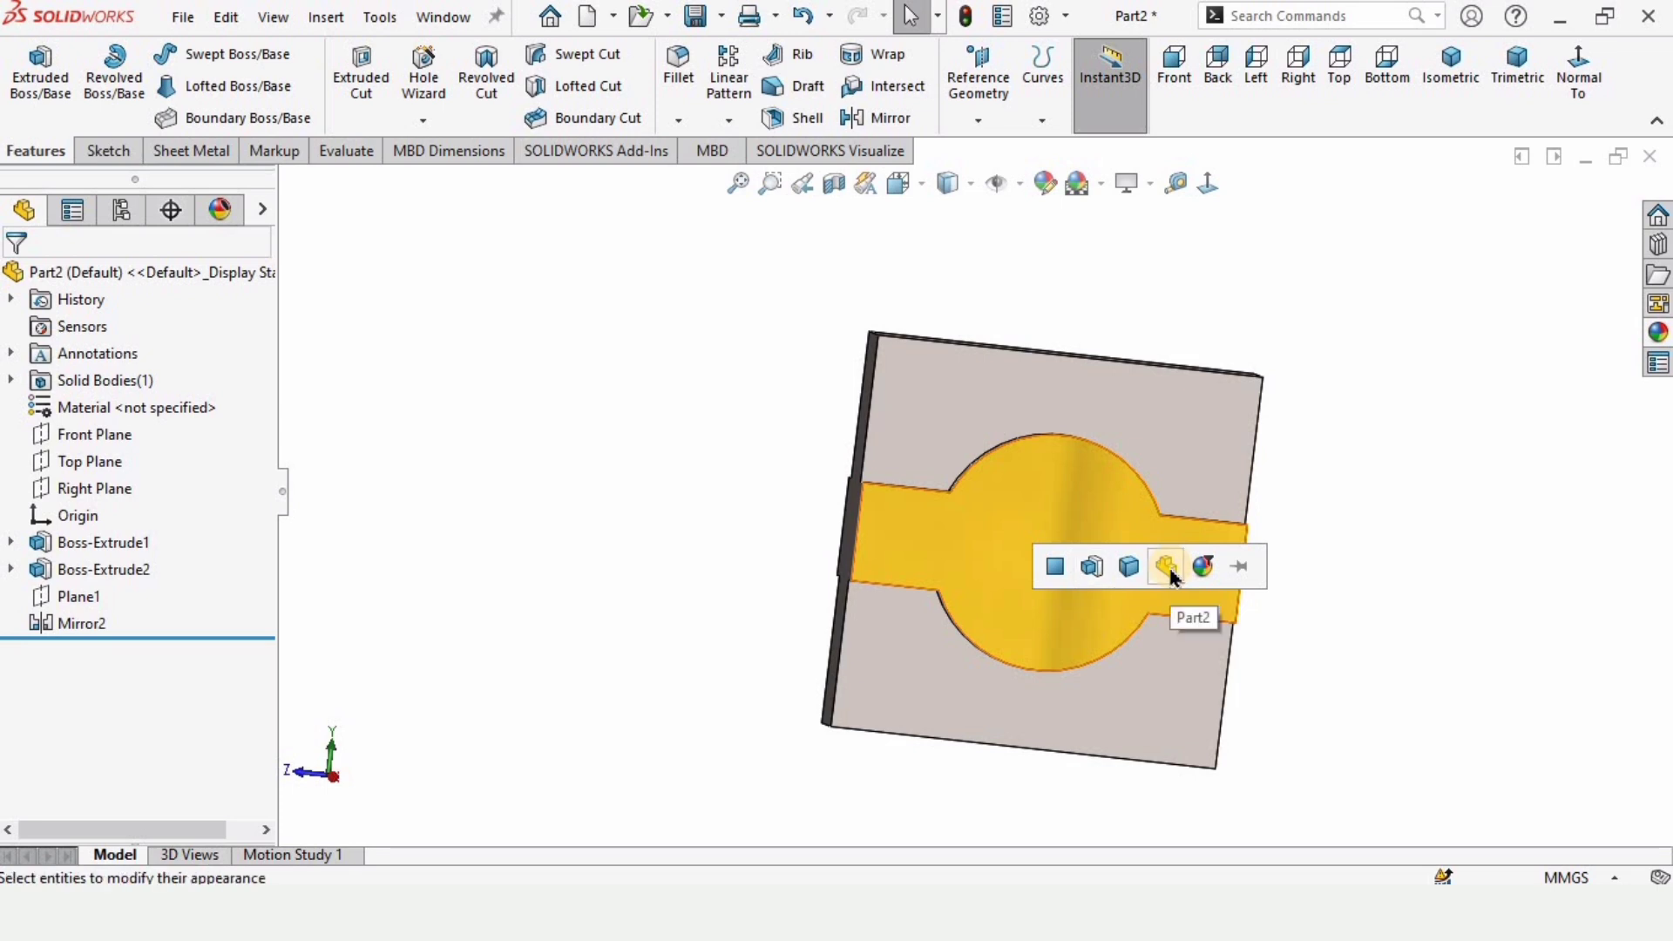
click(1092, 579)
middle_drag(1408, 436, 956, 483)
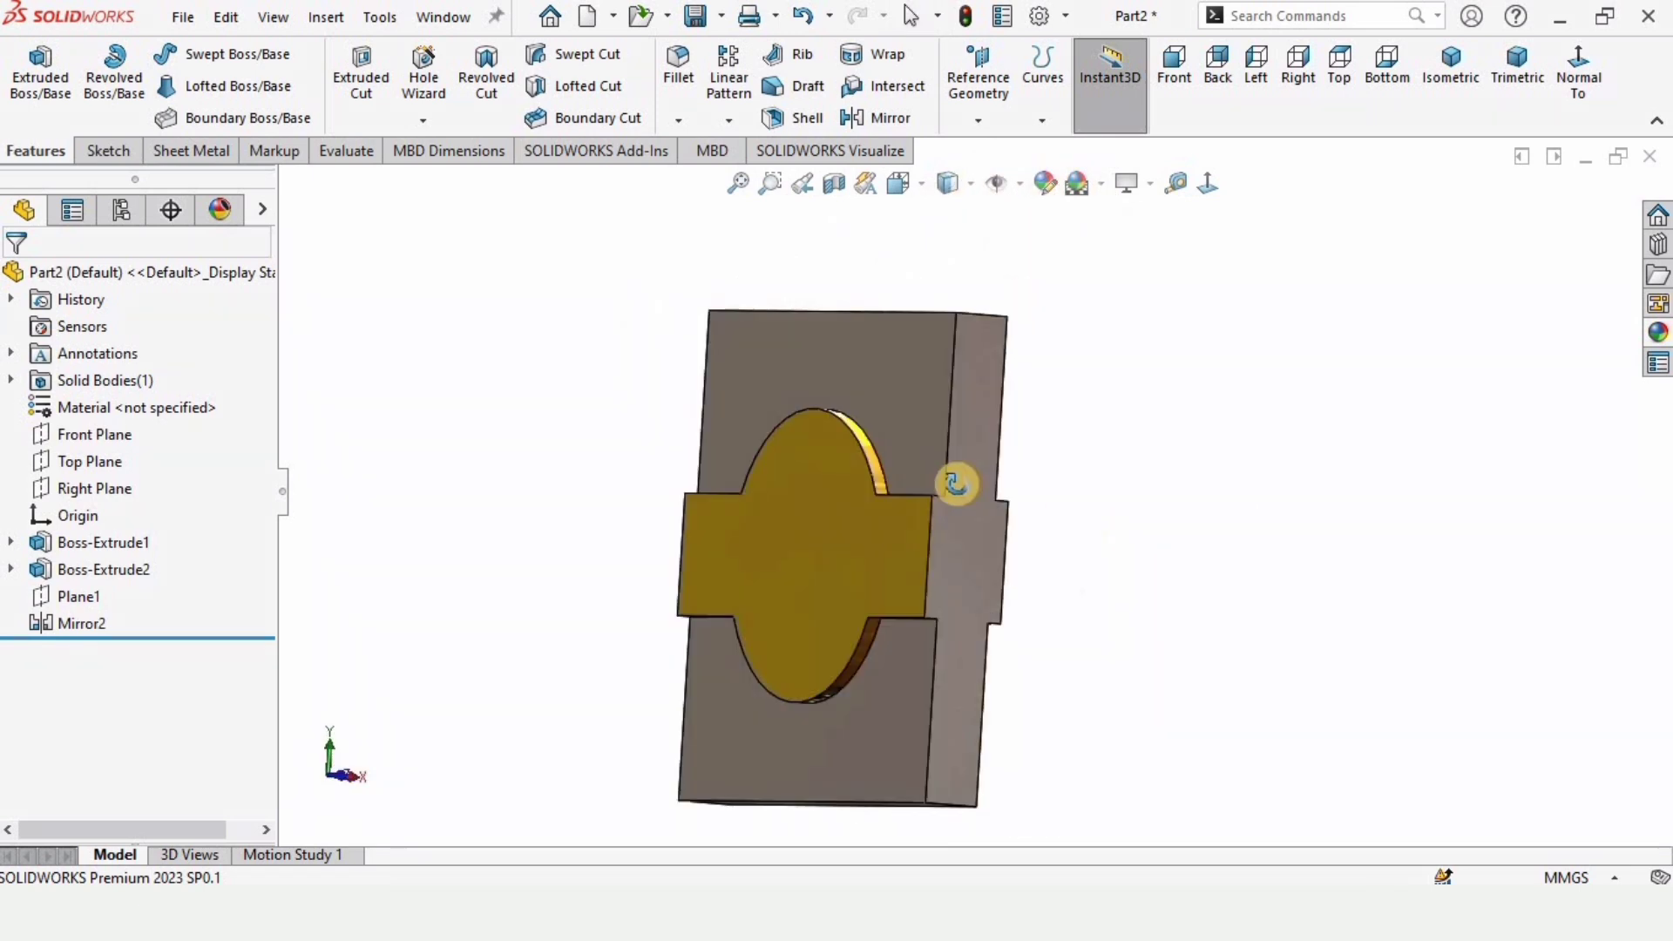